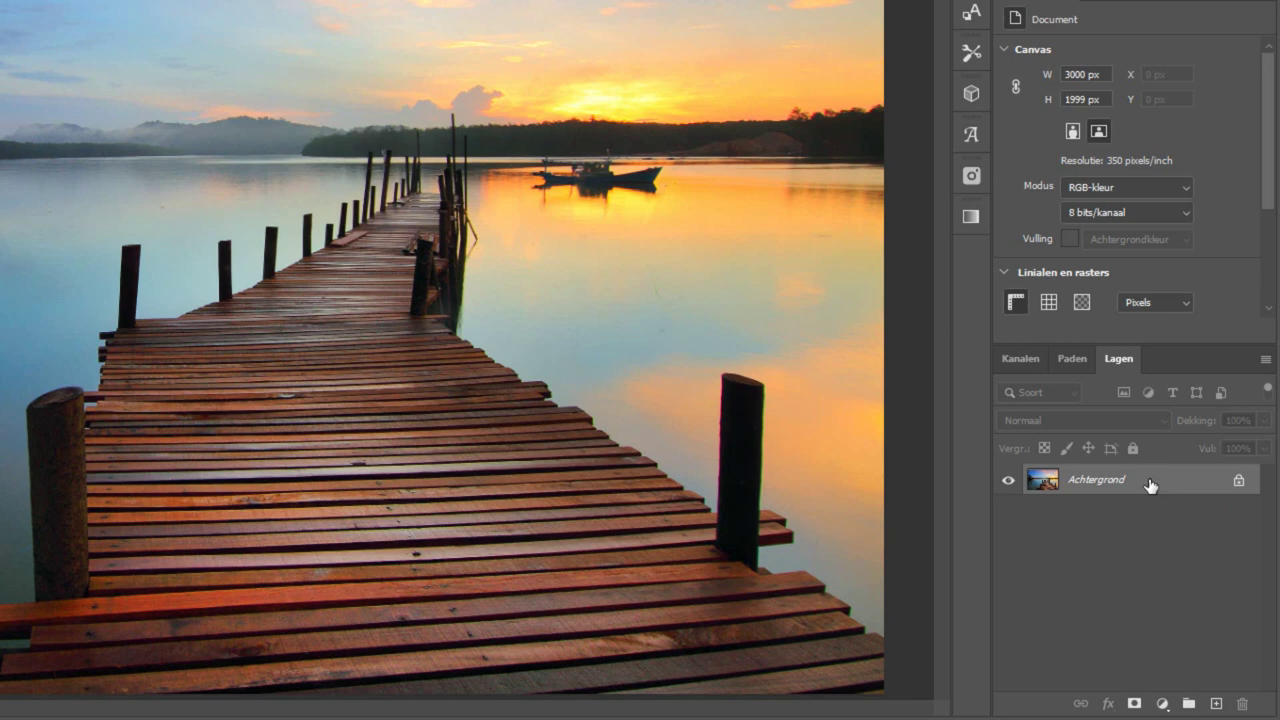
# Convert the Achtergrond photo layer to a smart object and duplicate it as Laag 0 kopiëren
pyautogui.rightClick(1147, 486)
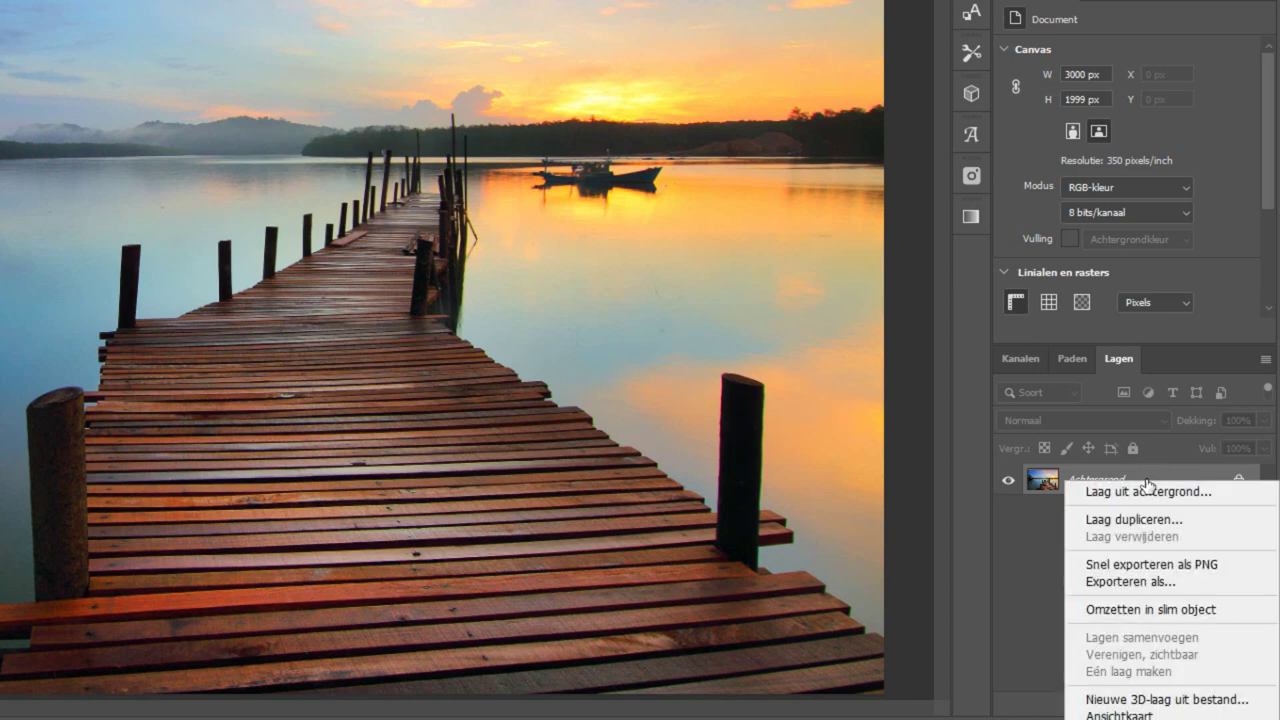
pyautogui.click(1137, 612)
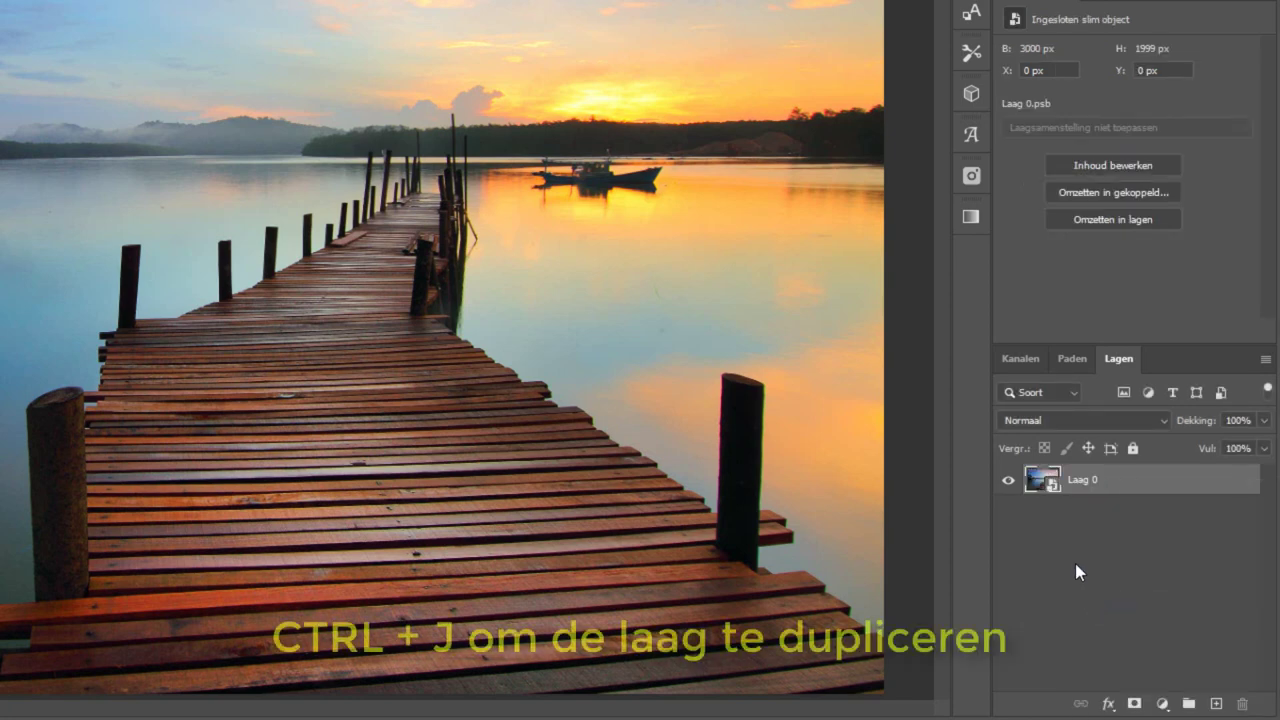
pyautogui.hotkey('ctrl', 'j')
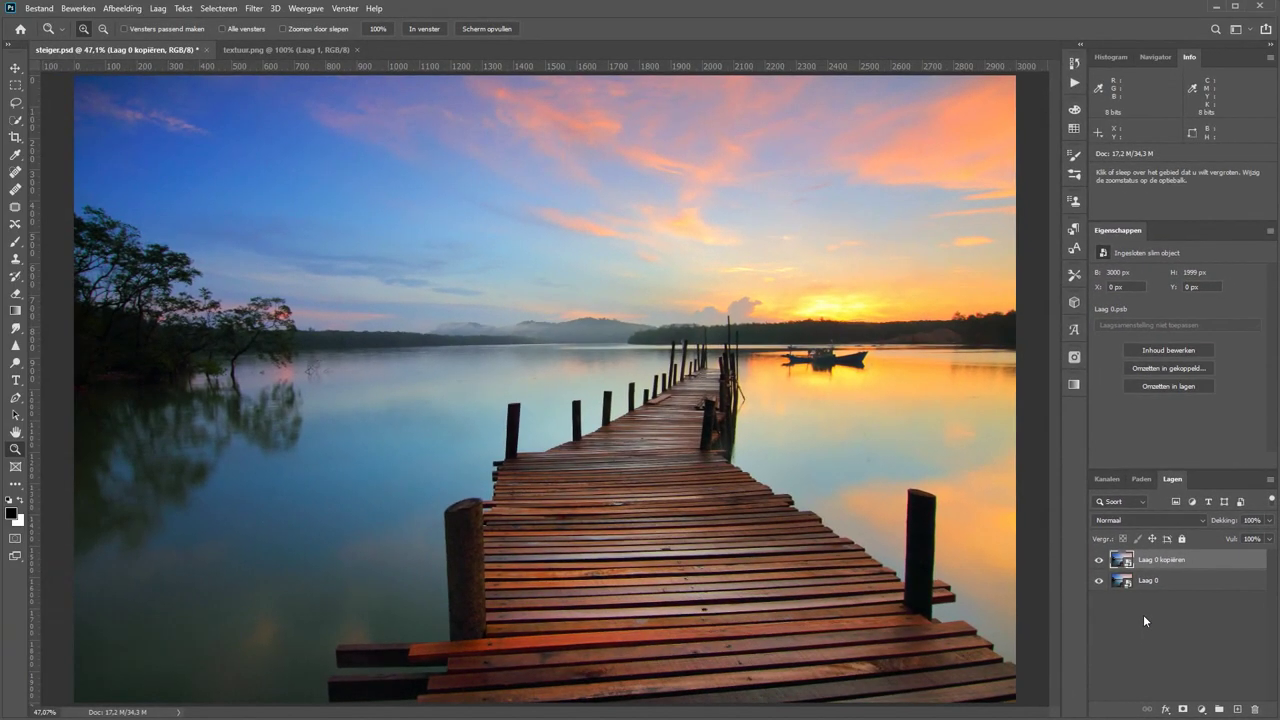
# Add a layer named 'Canvas', fill it with white, and convert it to a smart object
pyautogui.hotkey('ctrl', 'shift', 'n')
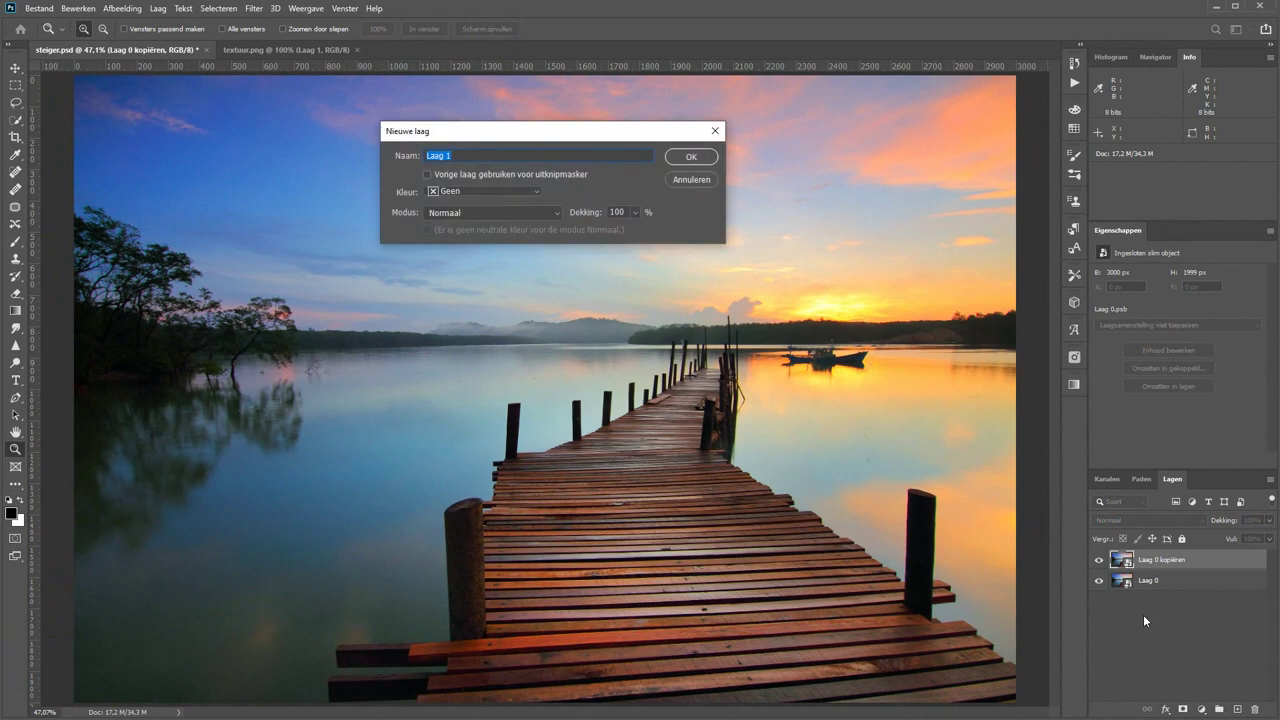
pyautogui.write('Canvas')
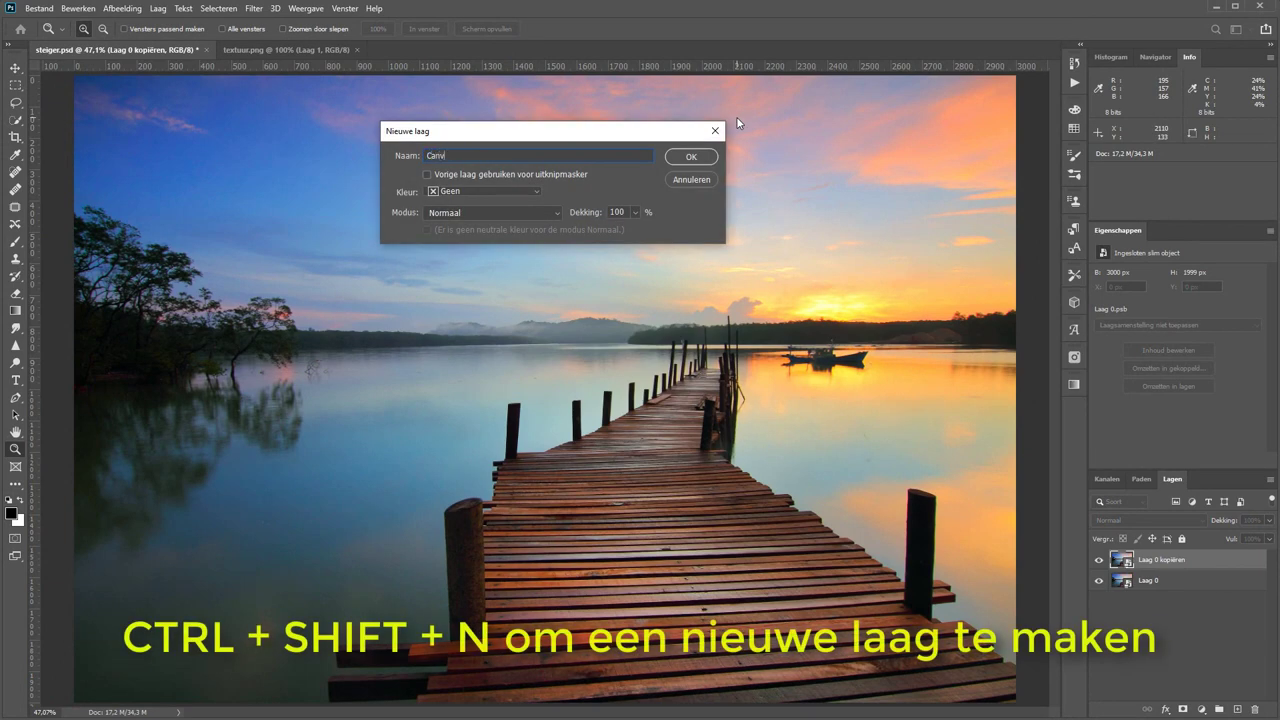
pyautogui.press('Return')
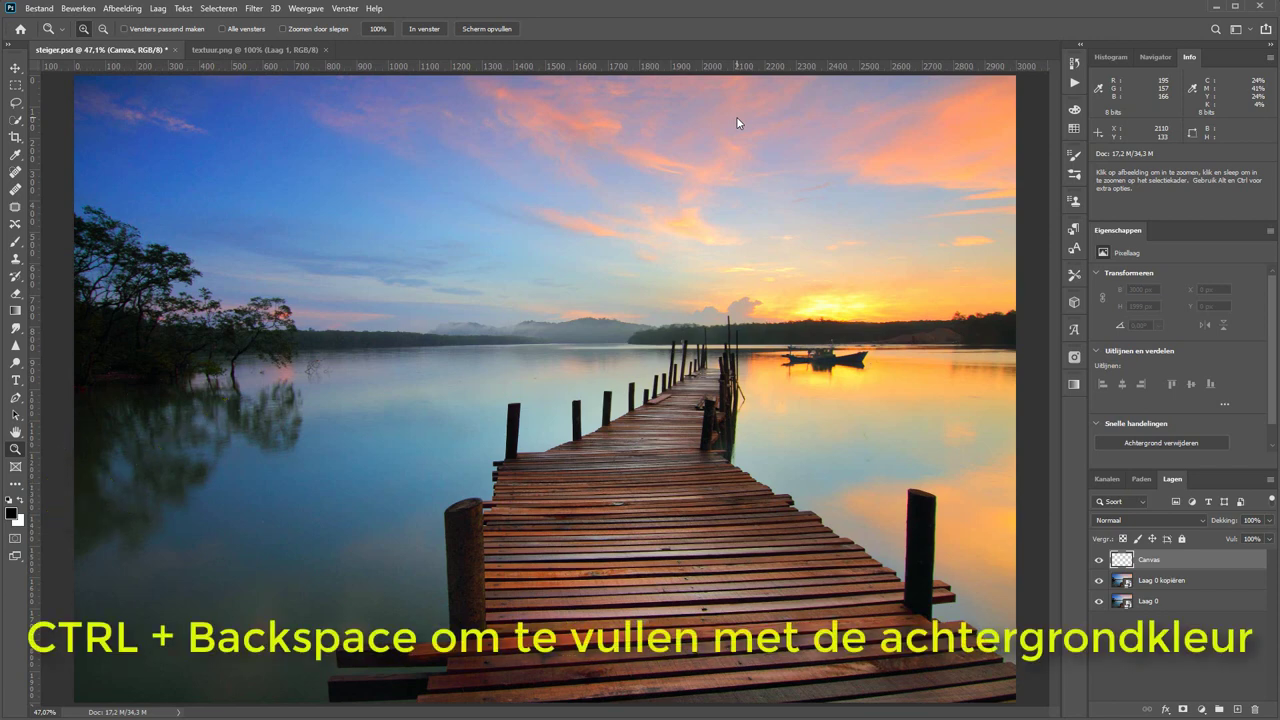
pyautogui.hotkey('ctrl', 'BackSpace')
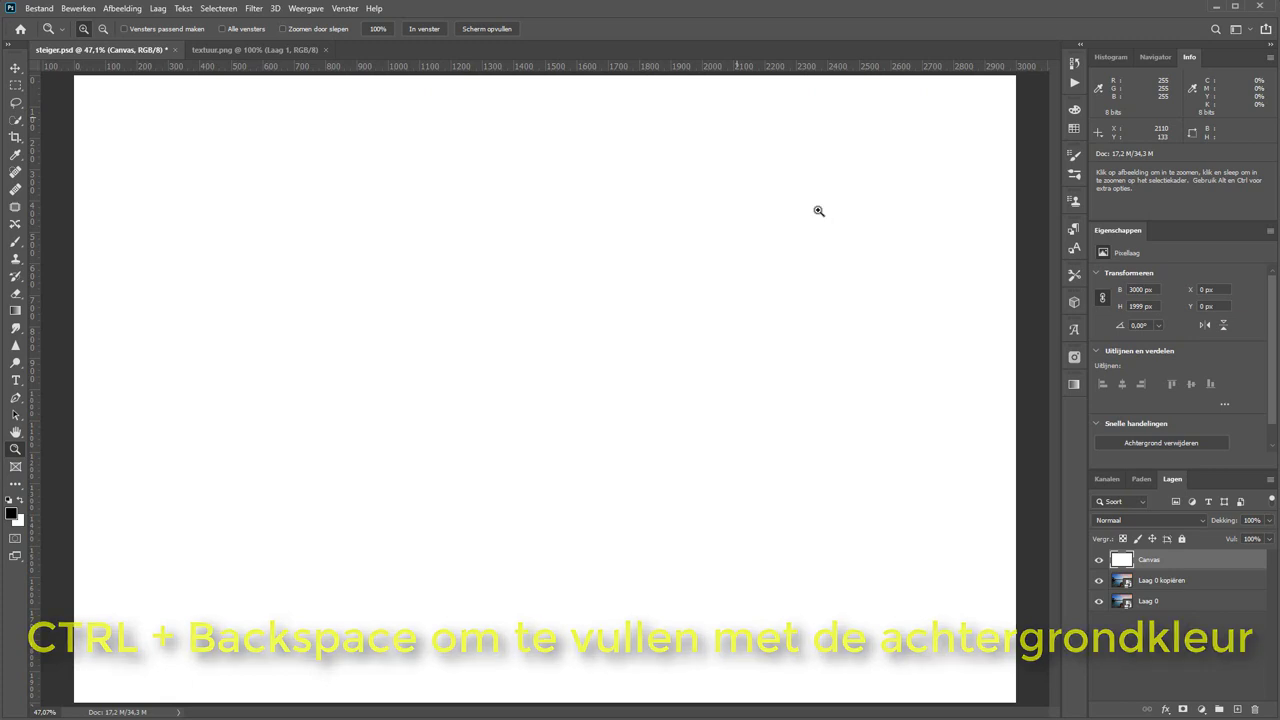
pyautogui.rightClick(1196, 563)
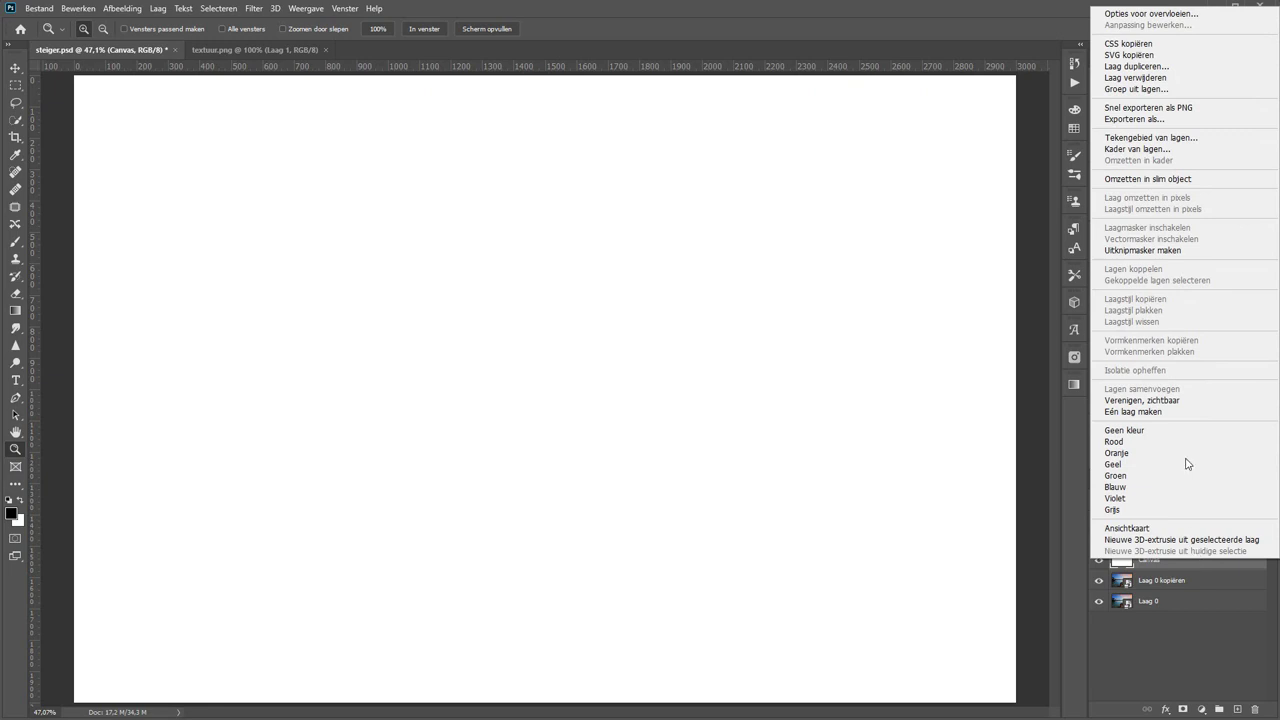
pyautogui.click(1141, 180)
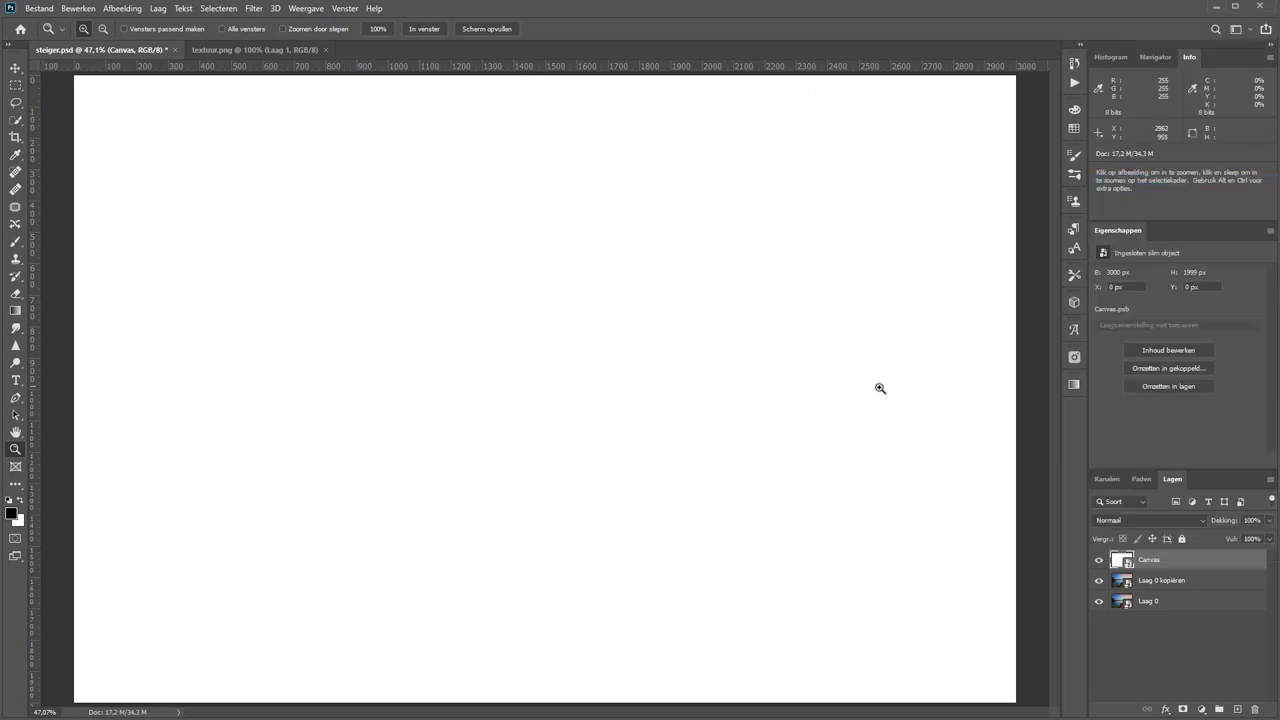
# Apply Ruis noise at 23,47%, Uniform and Monochromatisch, to the Canvas layer
pyautogui.click(254, 8)
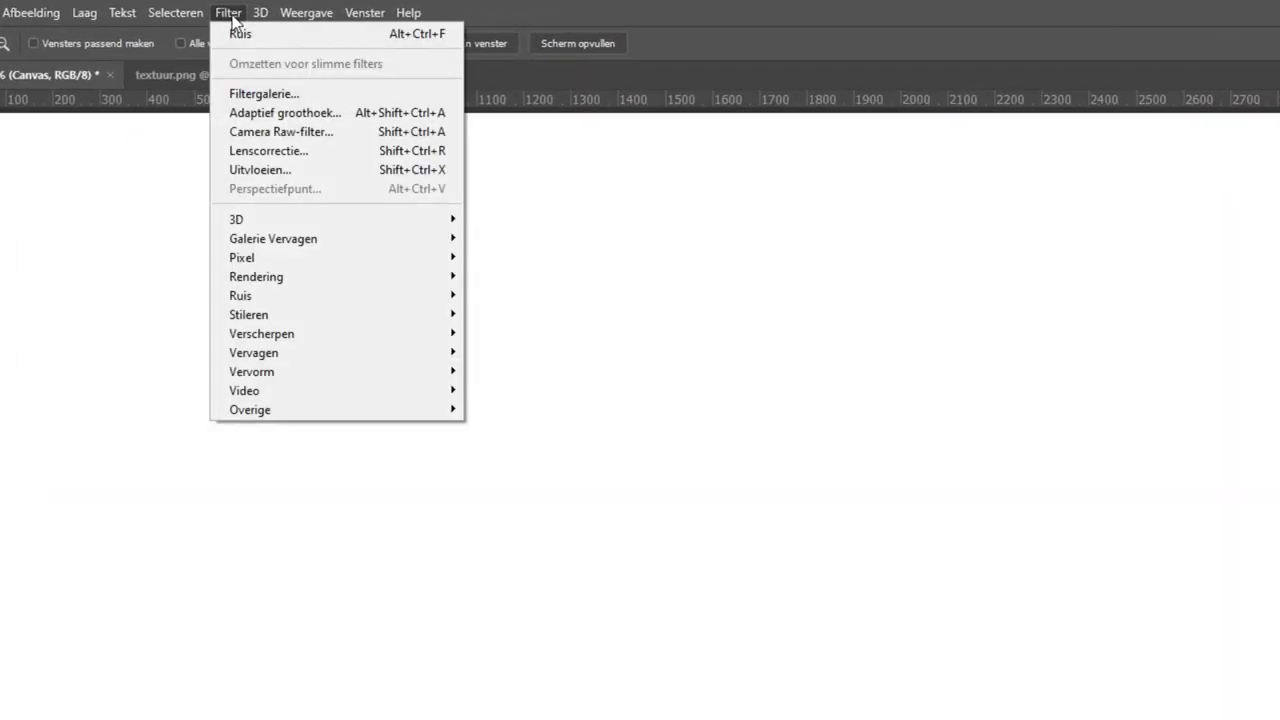
pyautogui.moveTo(300, 295)
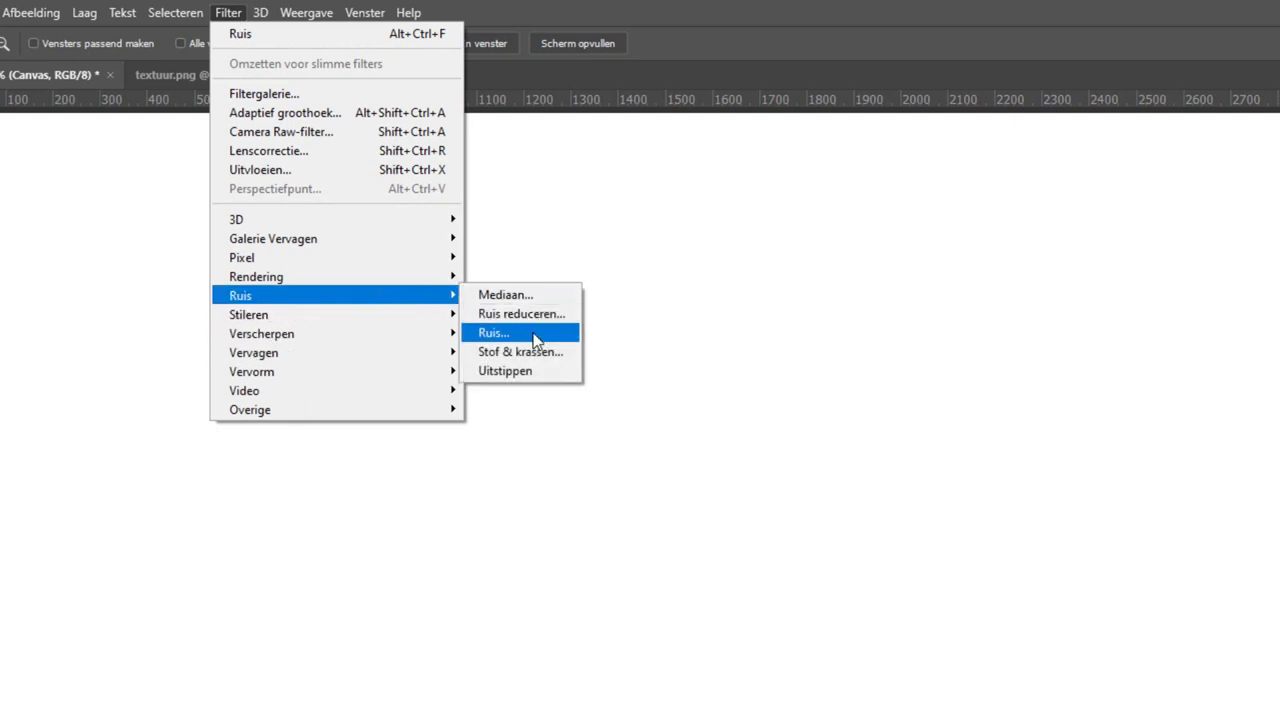
pyautogui.click(535, 340)
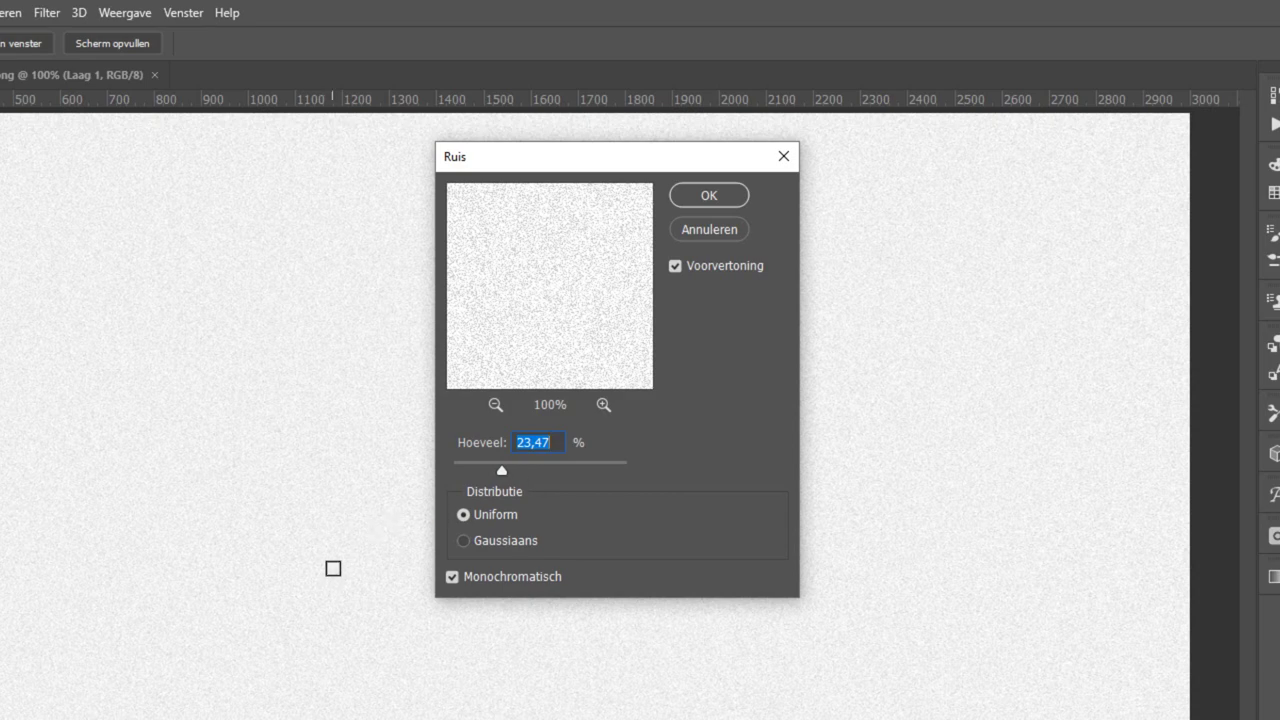
pyautogui.keyDown('ctrl'); pyautogui.click(329, 530); pyautogui.keyUp('ctrl')
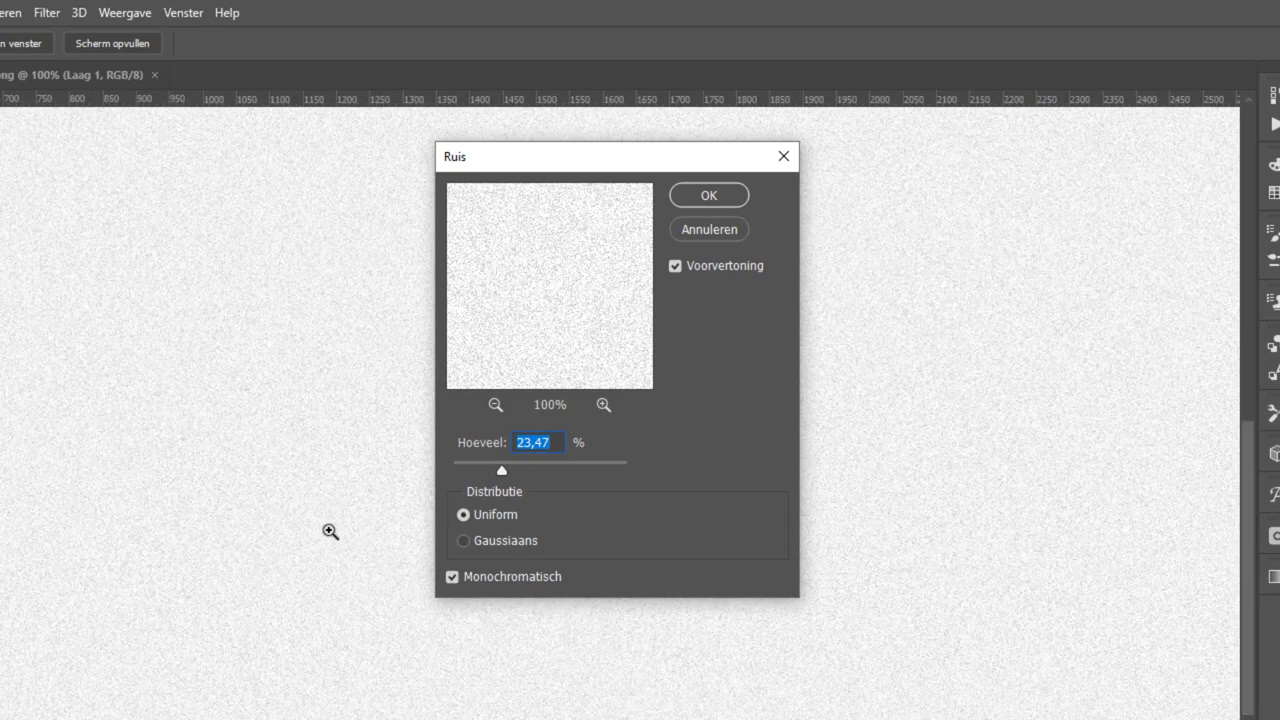
pyautogui.keyDown('ctrl'); pyautogui.click(330, 531); pyautogui.keyUp('ctrl')
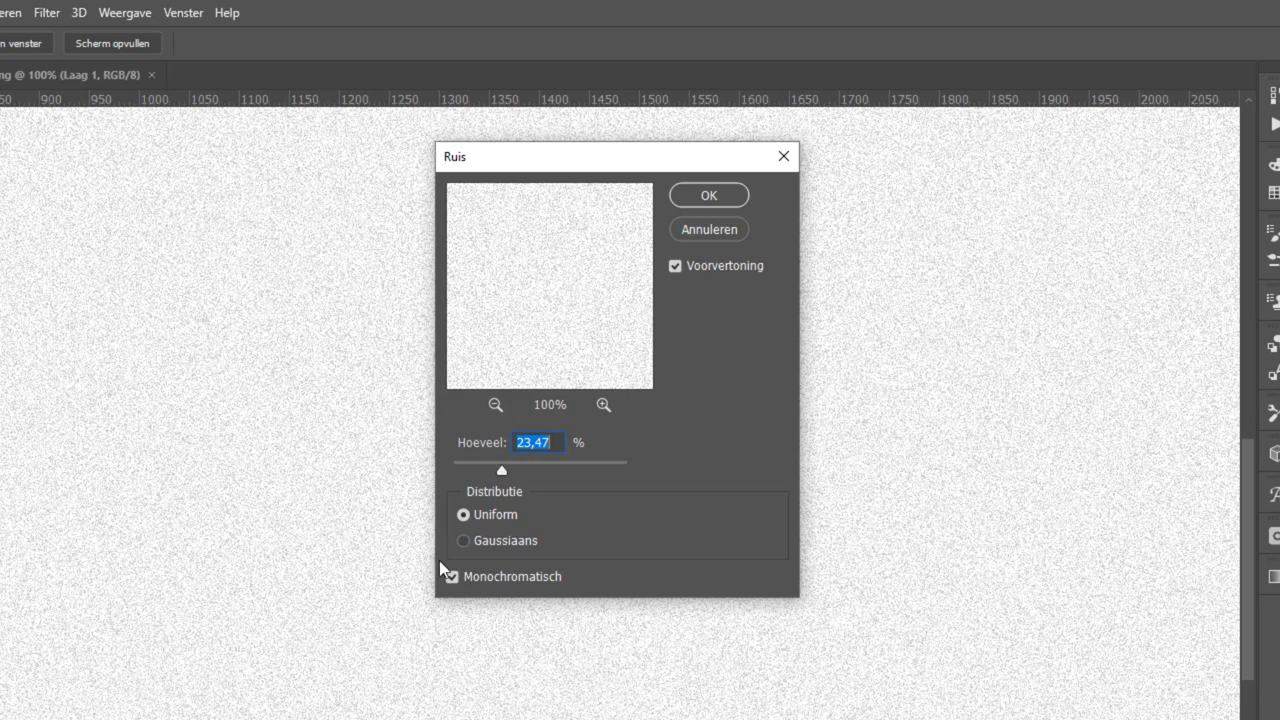
pyautogui.click(709, 196)
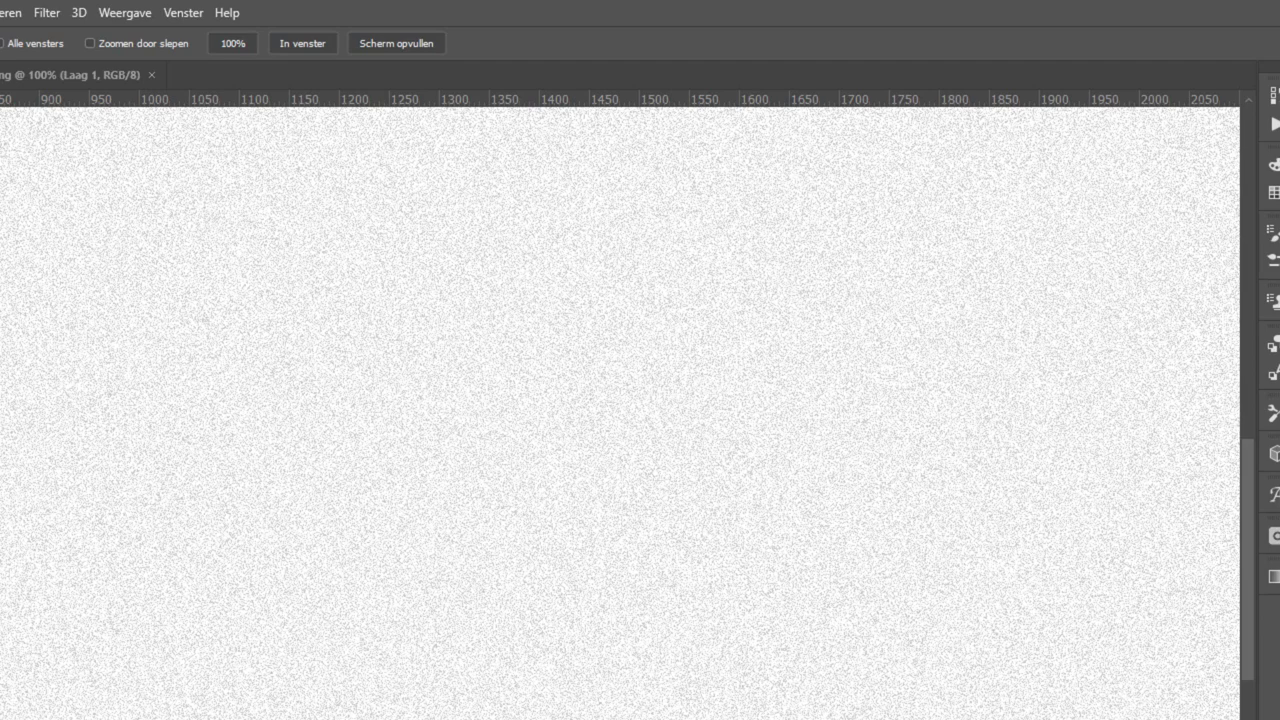
# Apply the Structuurmaker filter with Canvas texture, scale 130% and relief 8 to the Canvas layer
pyautogui.click(55, 14)
pyautogui.click(107, 89)
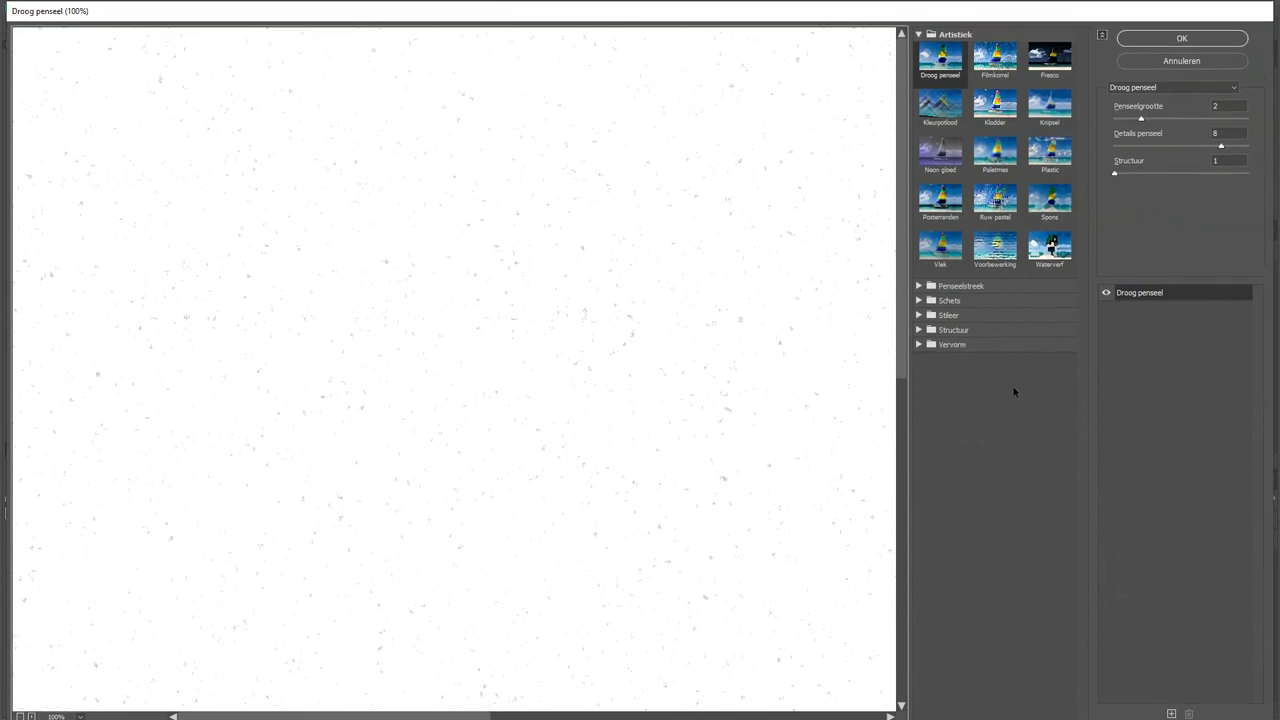
pyautogui.click(945, 329)
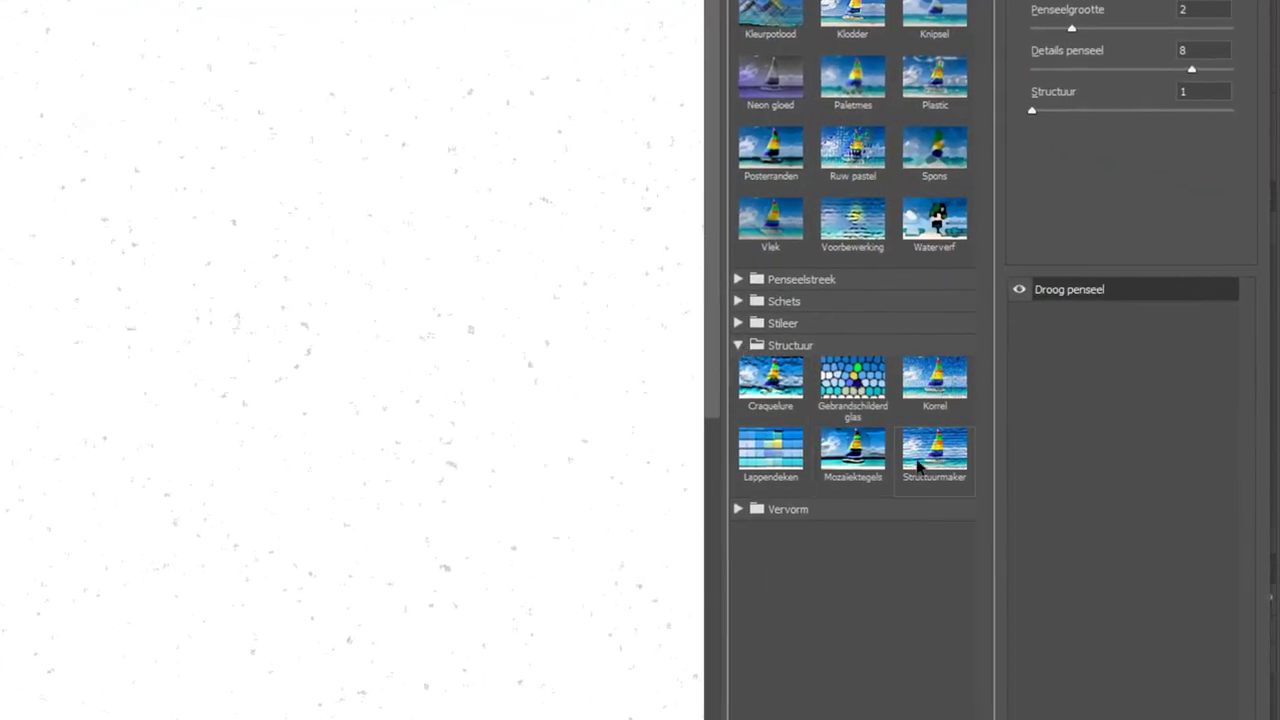
pyautogui.click(924, 452)
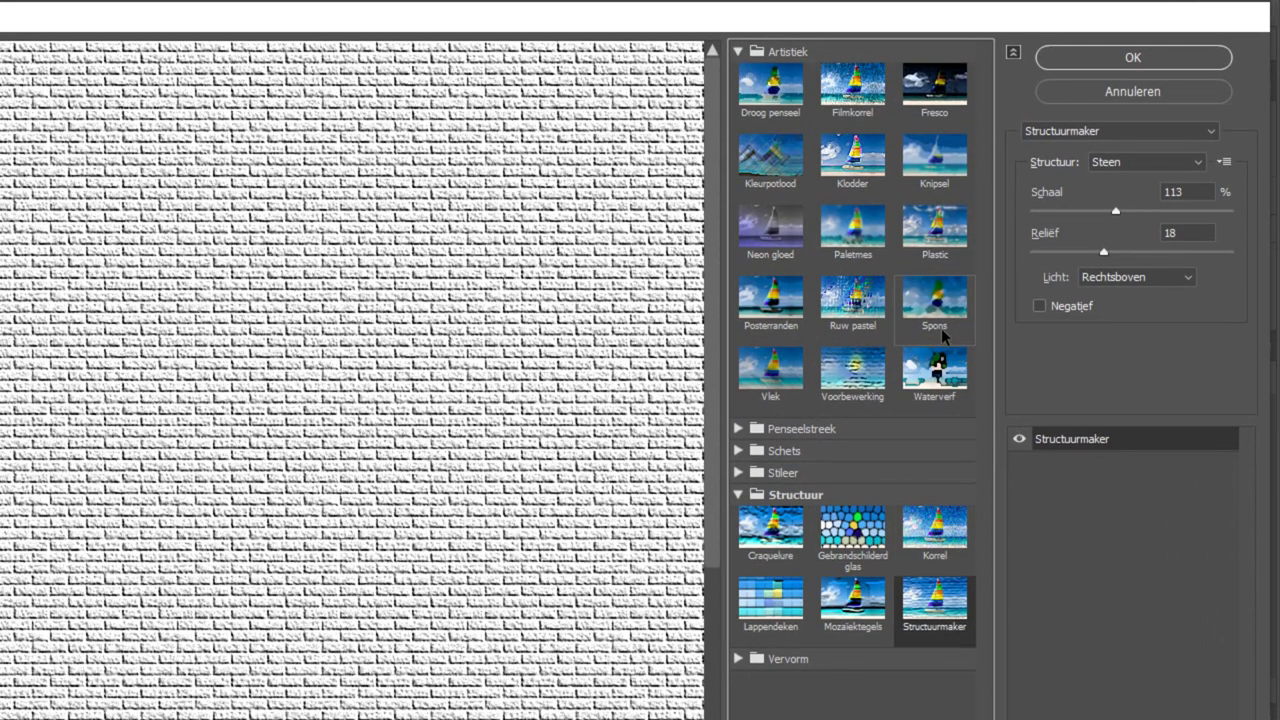
pyautogui.click(1149, 161)
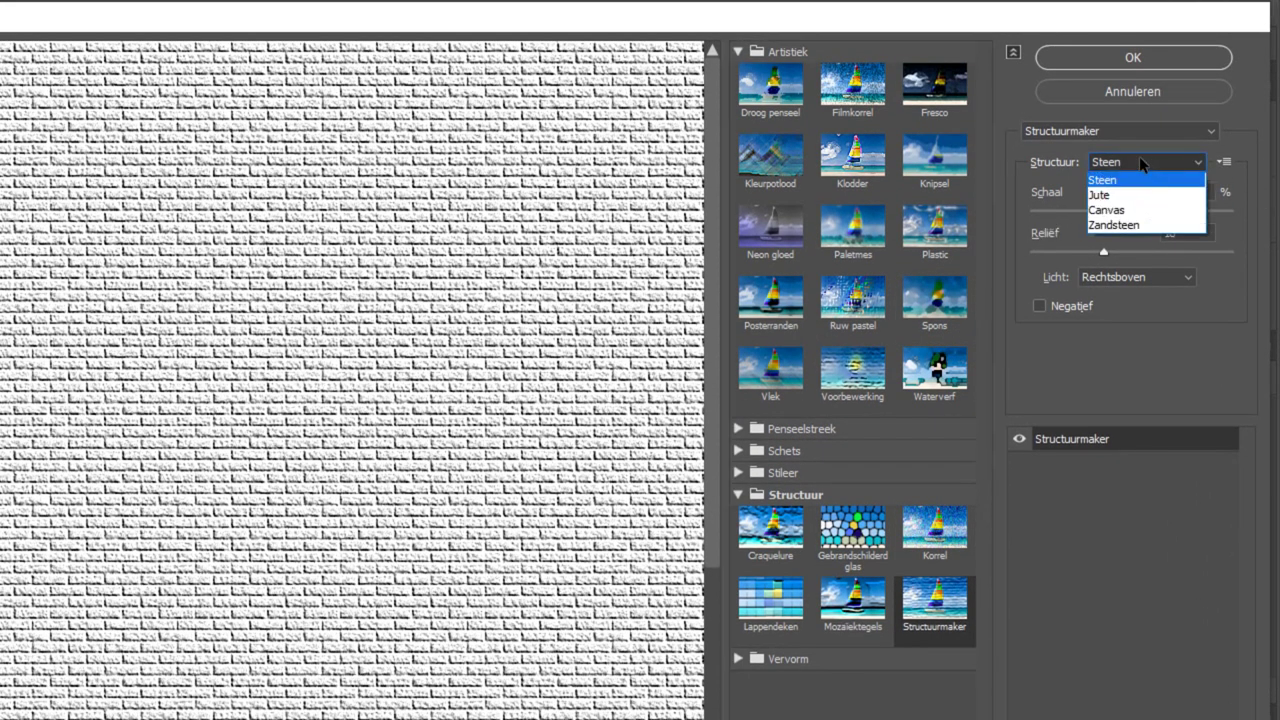
pyautogui.click(1124, 211)
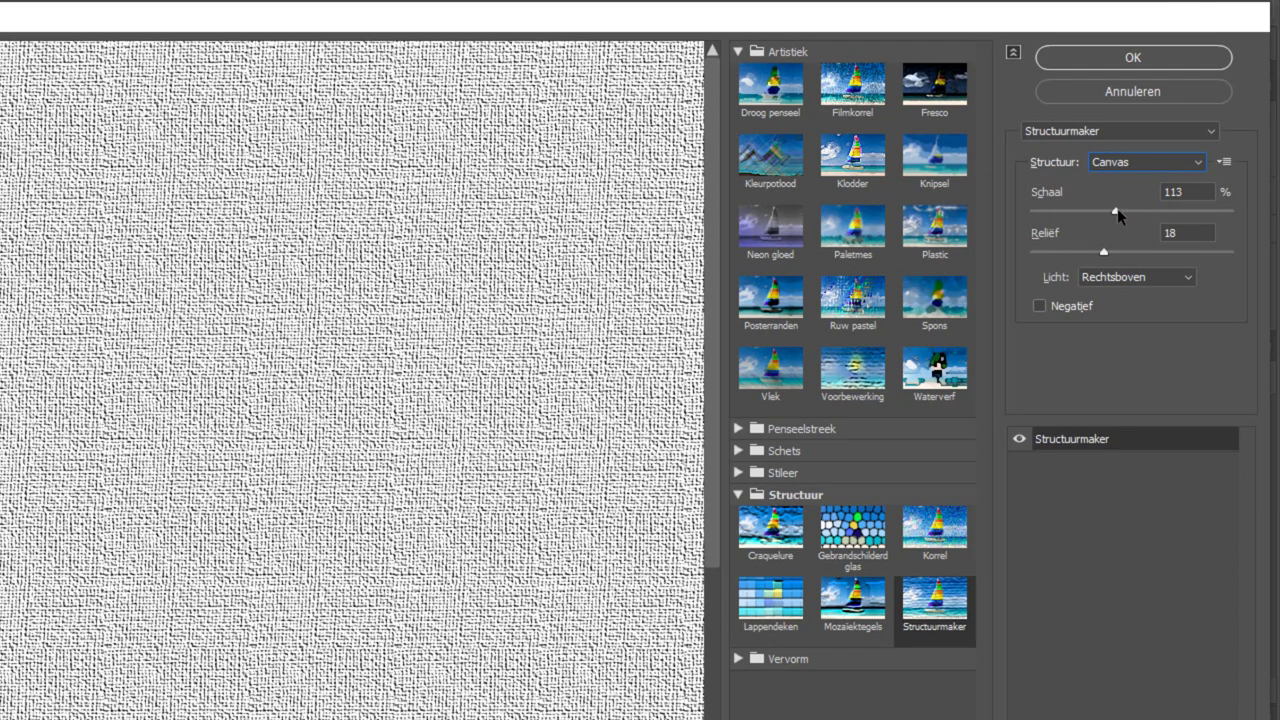
pyautogui.moveTo(1117, 211)
pyautogui.mouseDown()
pyautogui.moveTo(1140, 214)
pyautogui.moveTo(1065, 257)
pyautogui.mouseUp()
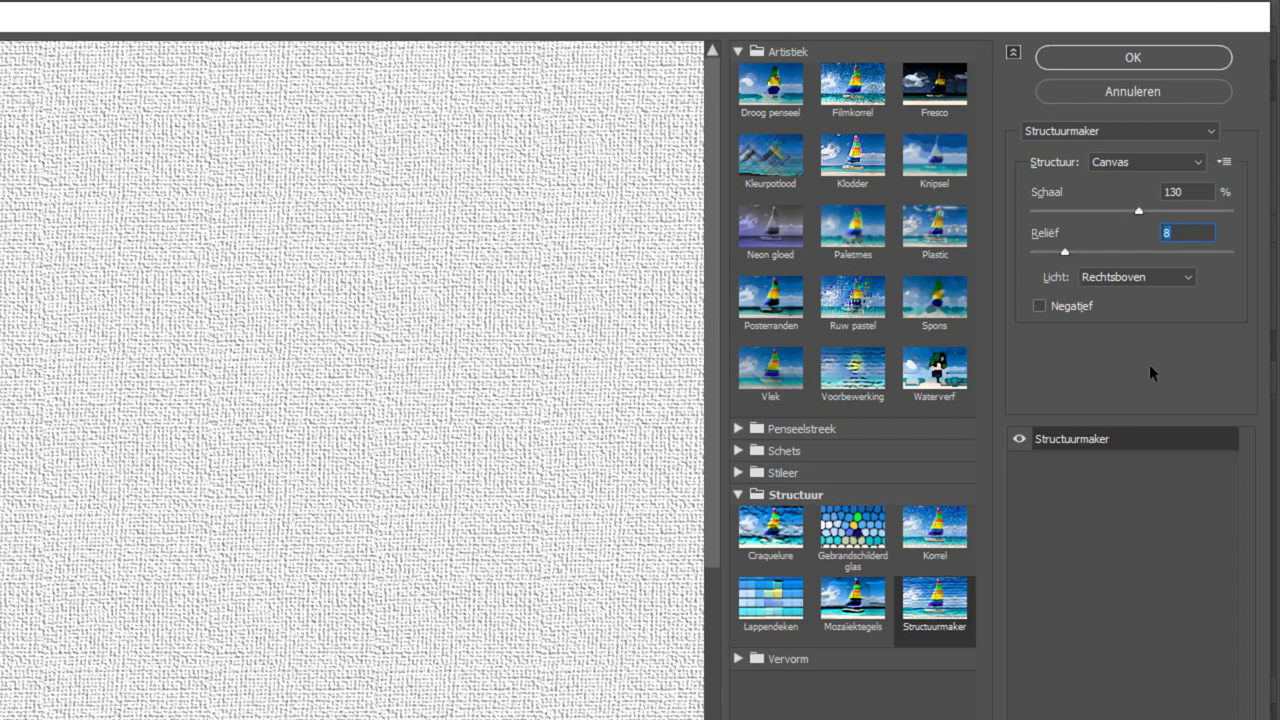
pyautogui.click(1122, 60)
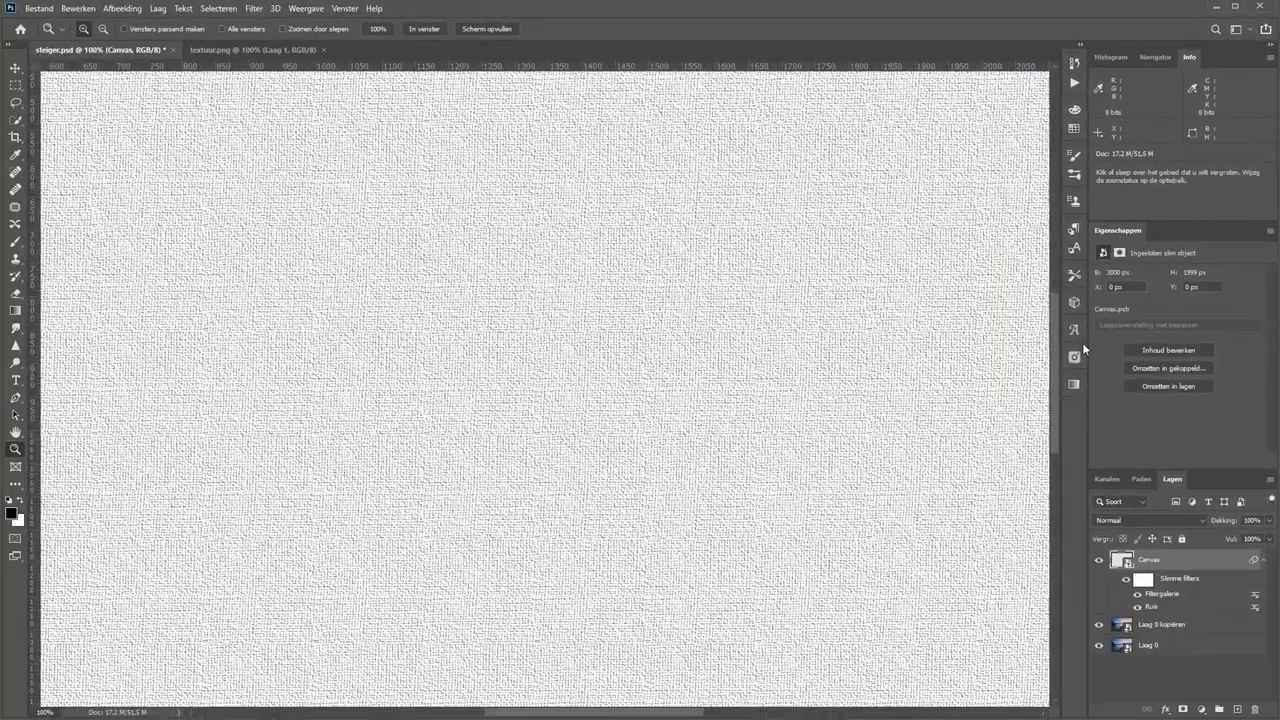
pyautogui.doubleClick(1168, 594)
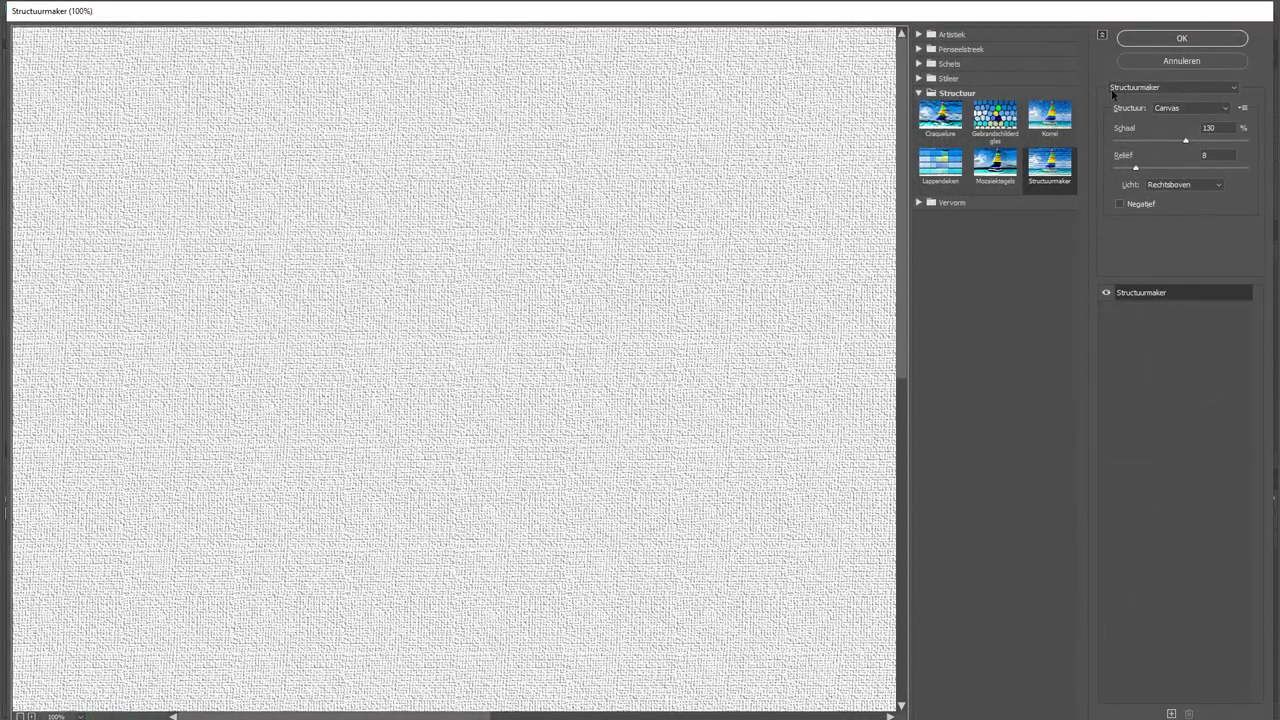
pyautogui.click(1140, 56)
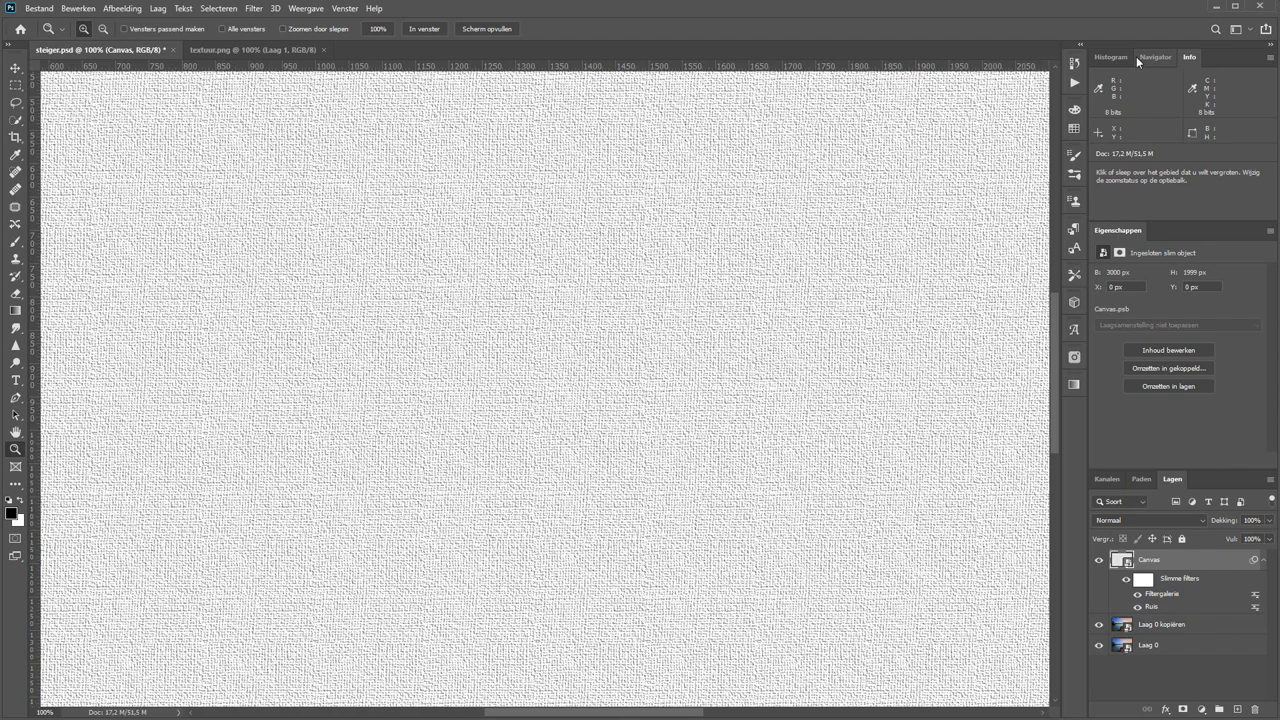
pyautogui.click(425, 29)
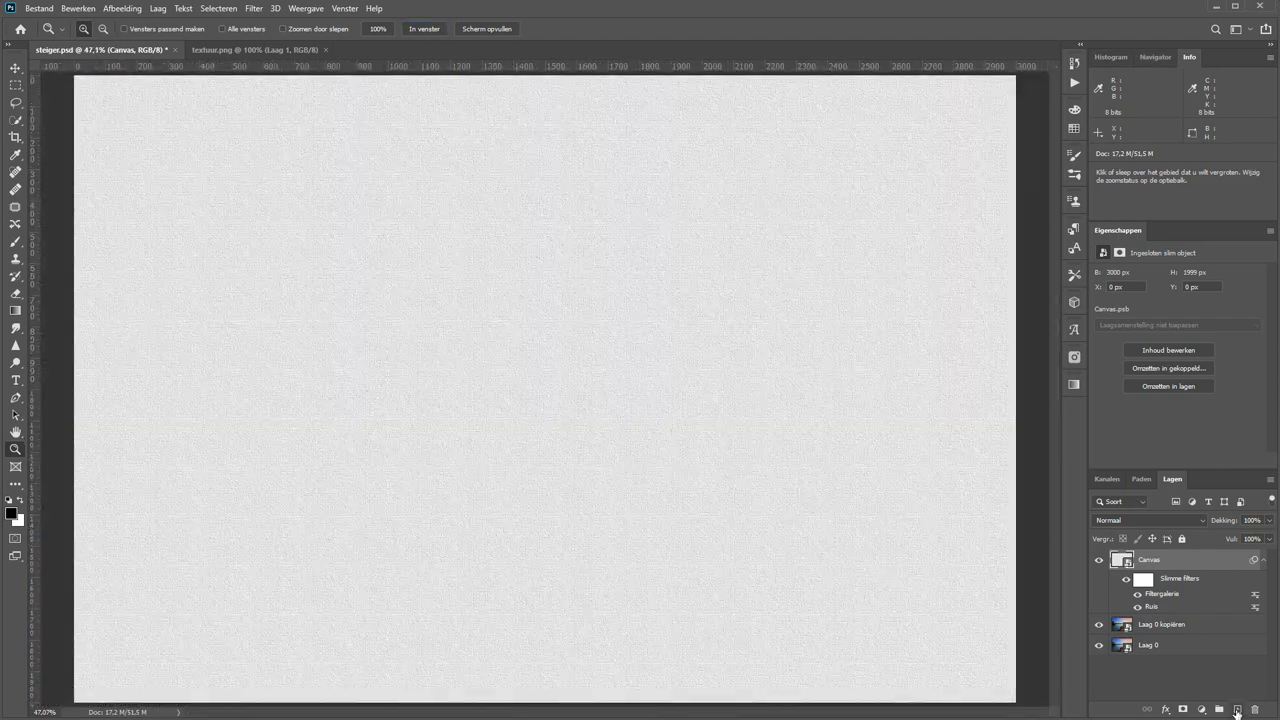
# Create a new layer named 'Wolk' and render the Wolken clouds filter onto it
pyautogui.hotkey('ctrl', 'shift', 'n')
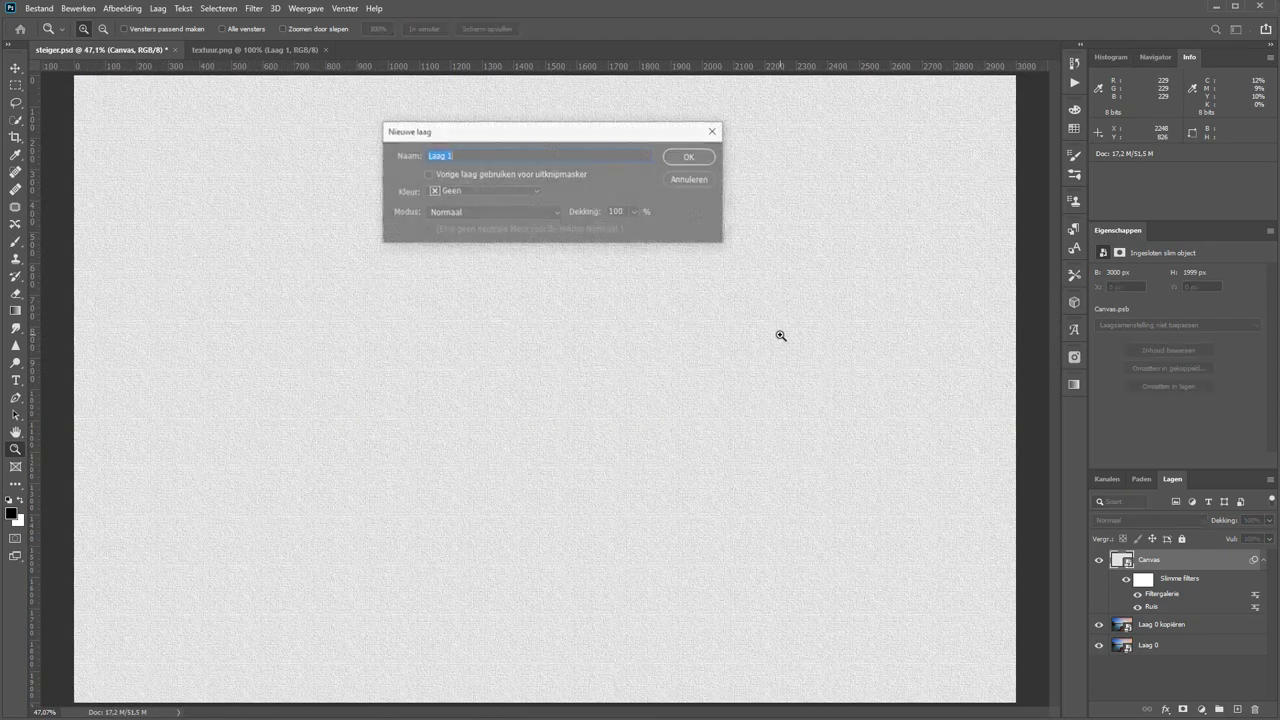
pyautogui.write('Wolk')
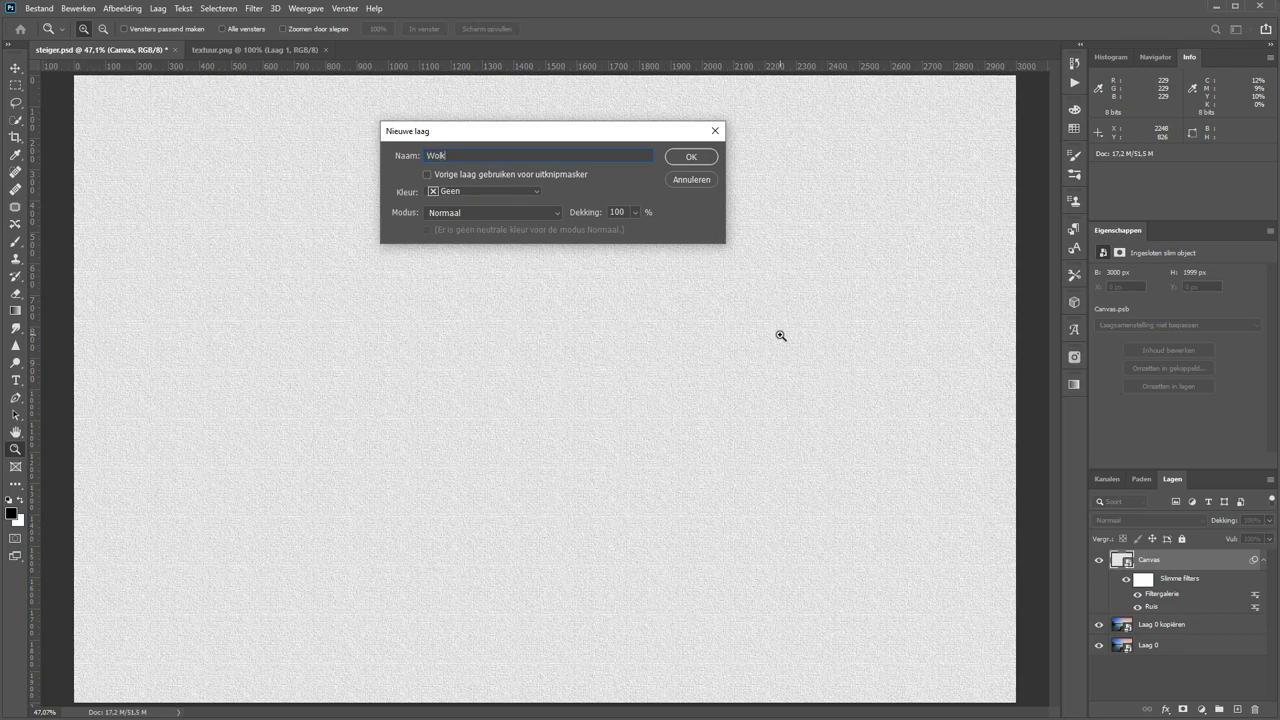
pyautogui.press('Return')
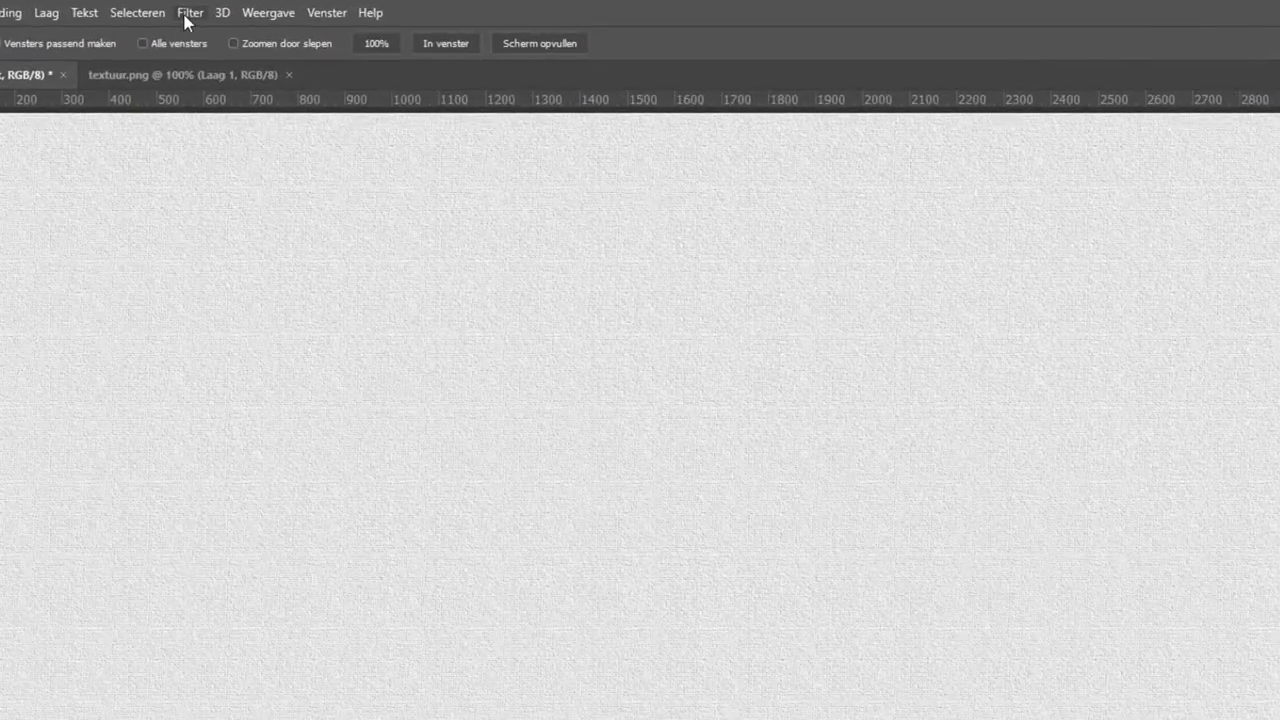
pyautogui.click(189, 16)
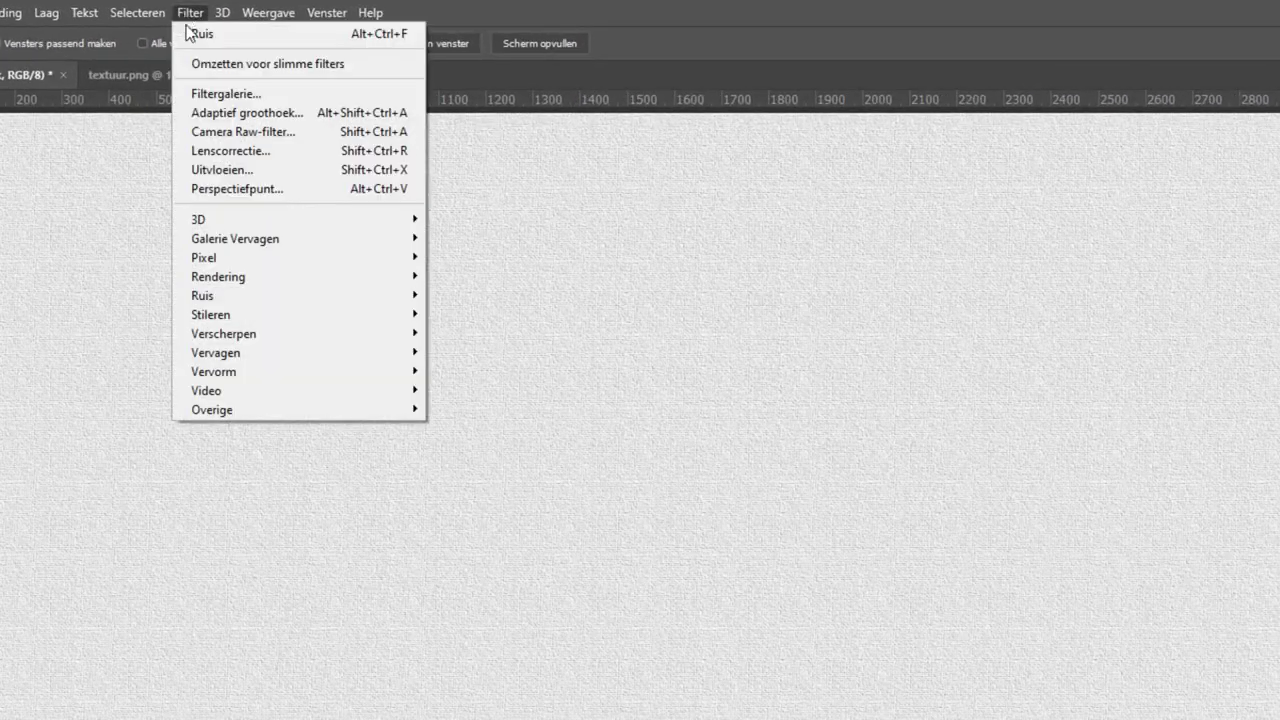
pyautogui.moveTo(218, 276)
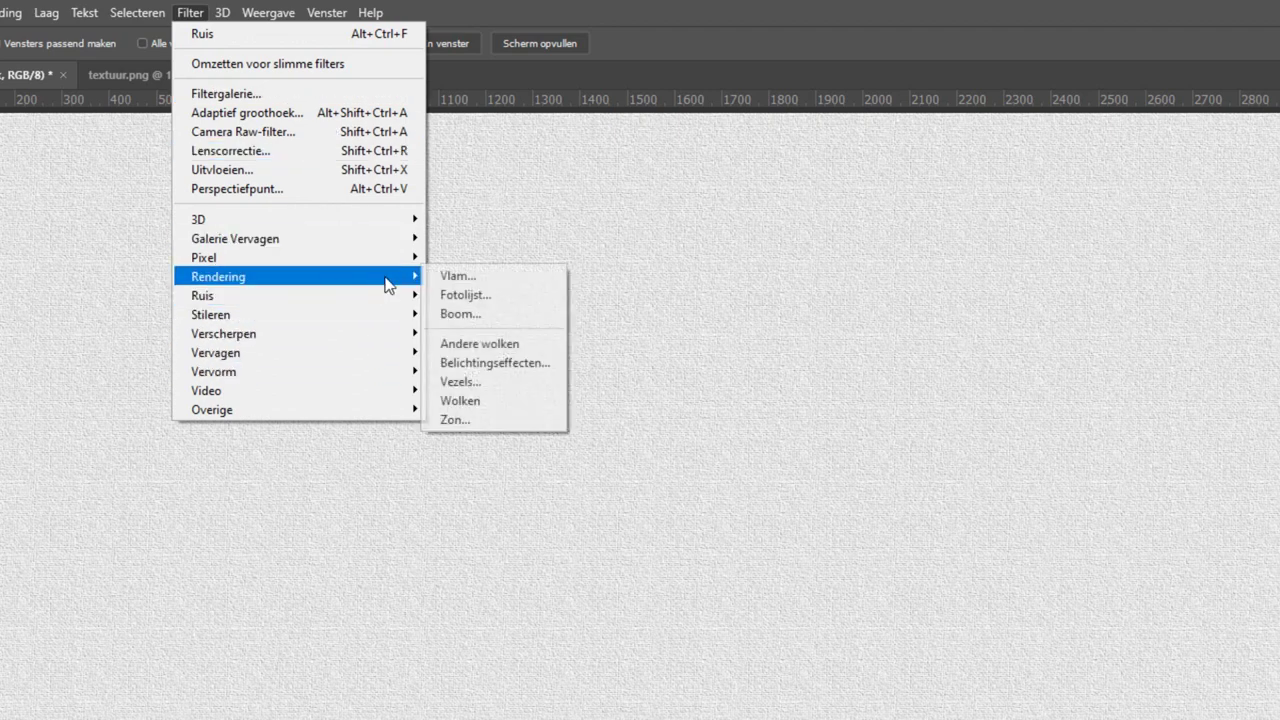
pyautogui.click(494, 400)
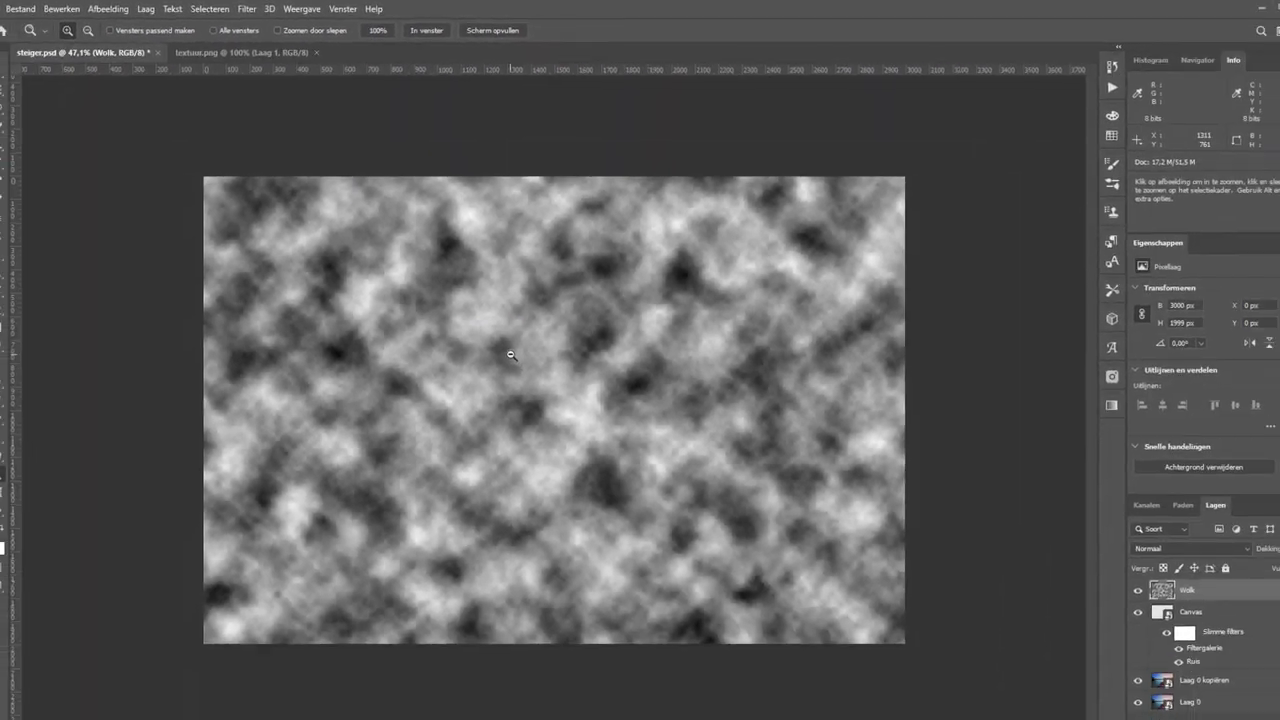
pyautogui.hotkey('ctrl', '-')
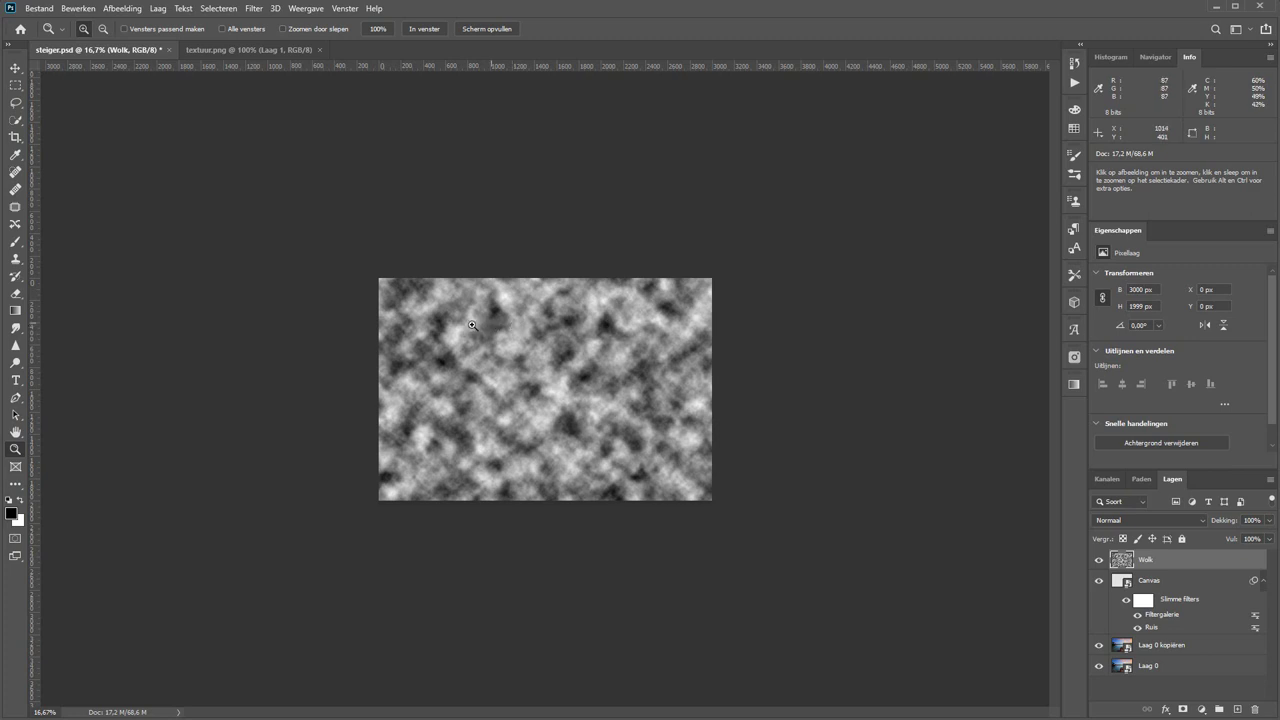
# Scale the Wolk clouds up to about 289%, extending past the canvas edges
pyautogui.click(15, 67)
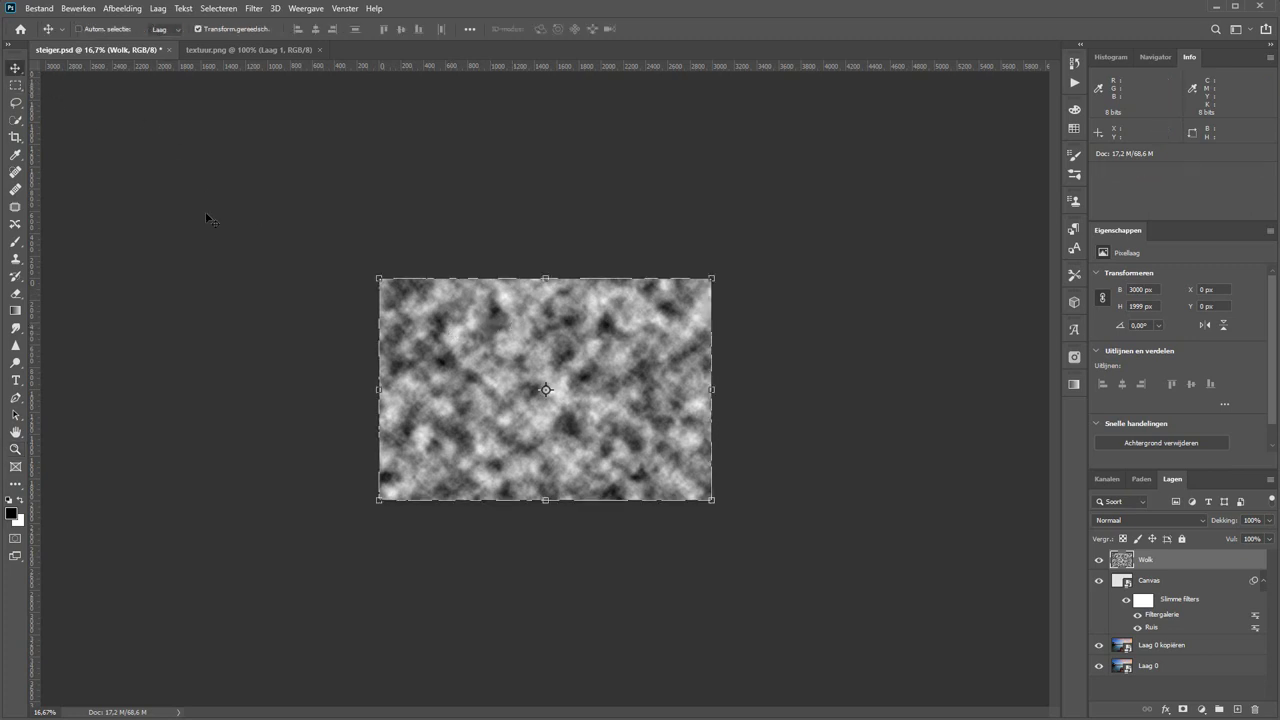
pyautogui.moveTo(380, 278); pyautogui.dragTo(55, 73)
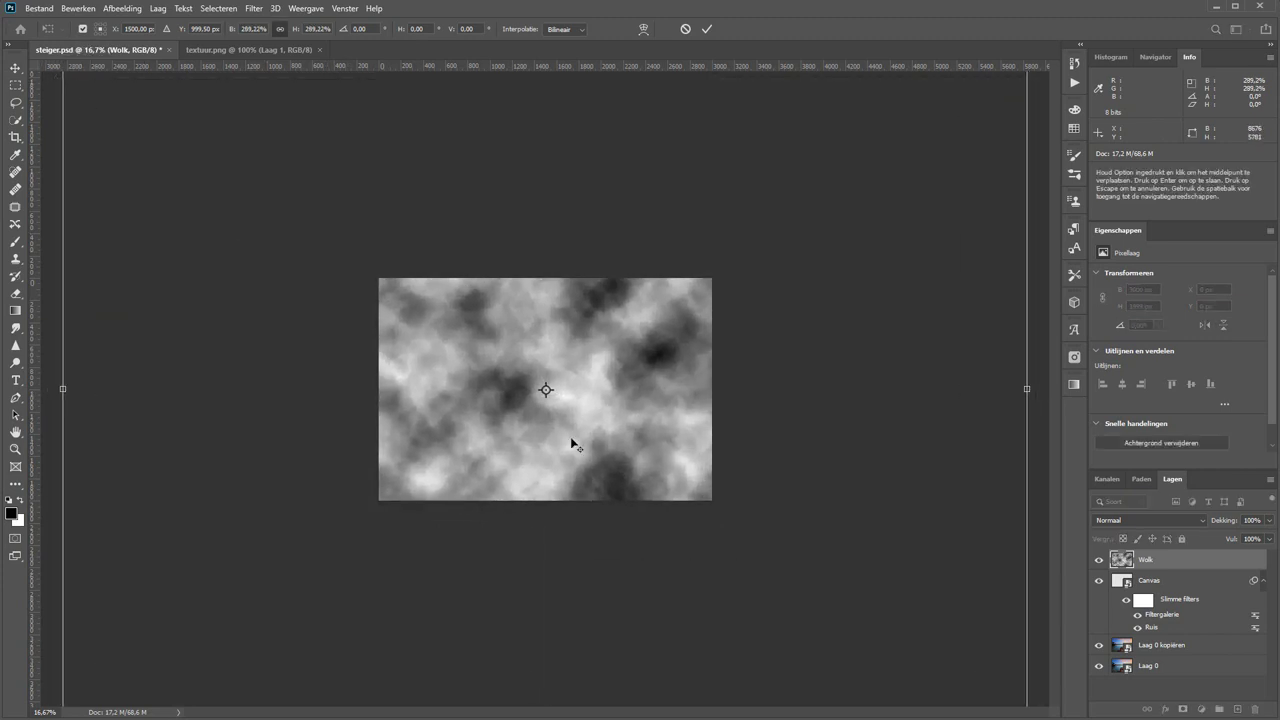
pyautogui.press('Return')
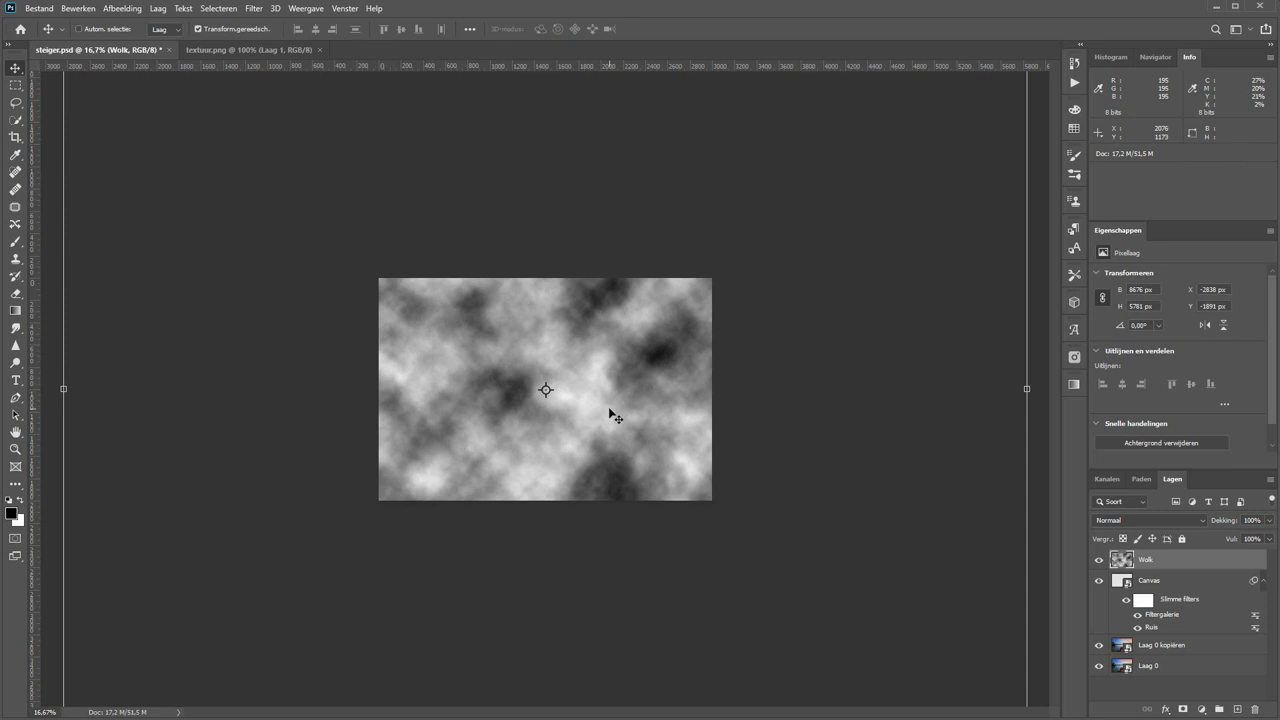
pyautogui.scroll(-2, 573, 406)
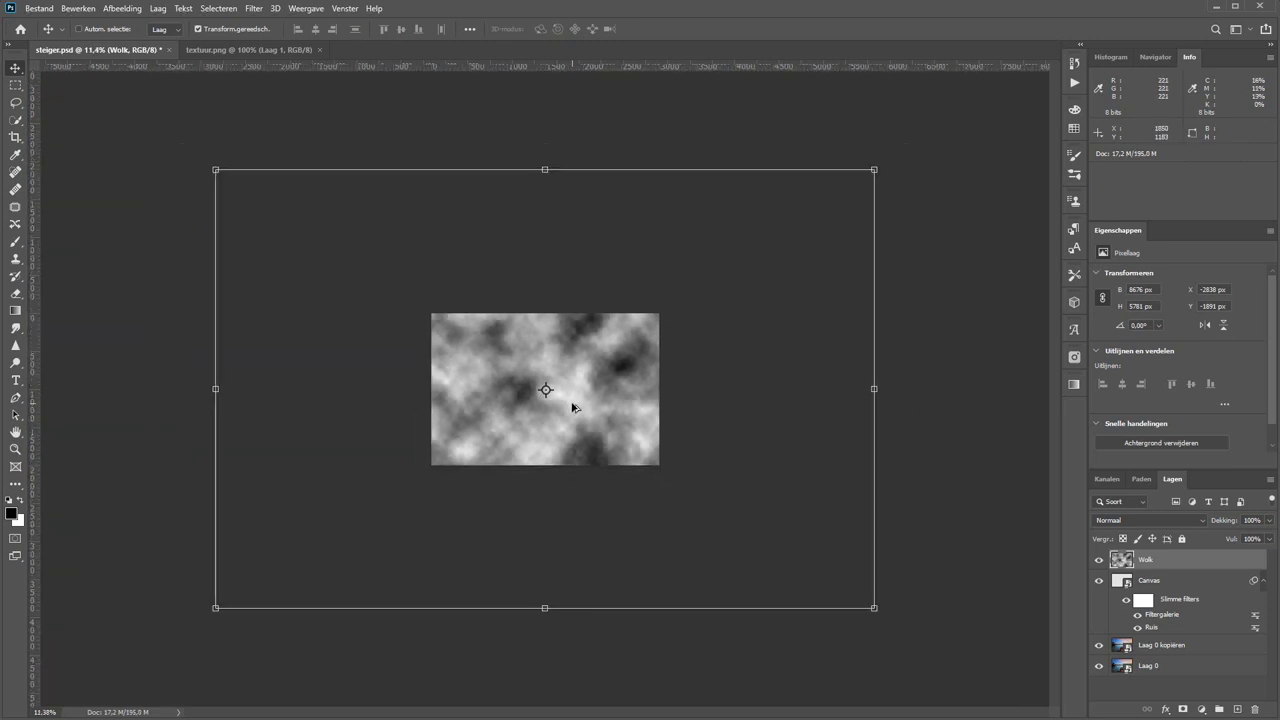
pyautogui.scroll(1, 572, 403)
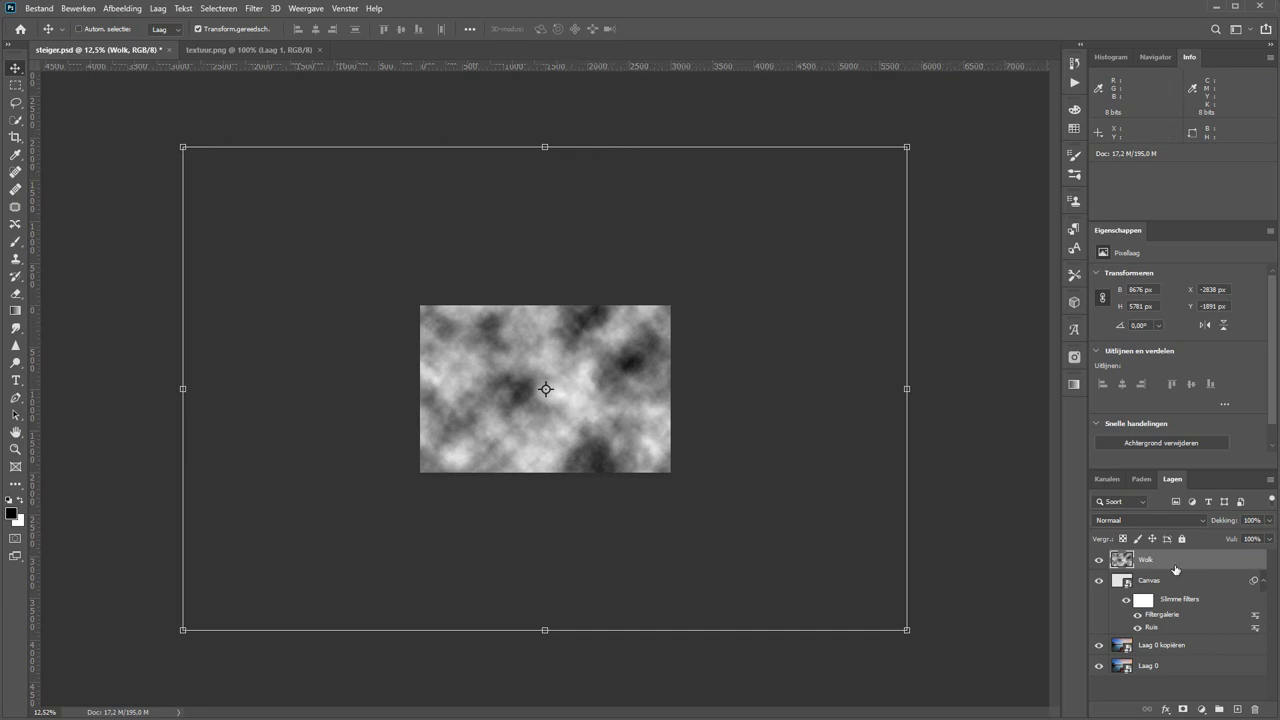
pyautogui.press('ctrl')
# Crop the oversized clouds back to the 3000×1999 canvas and deselect
pyautogui.hotkey('ctrl', 'a')
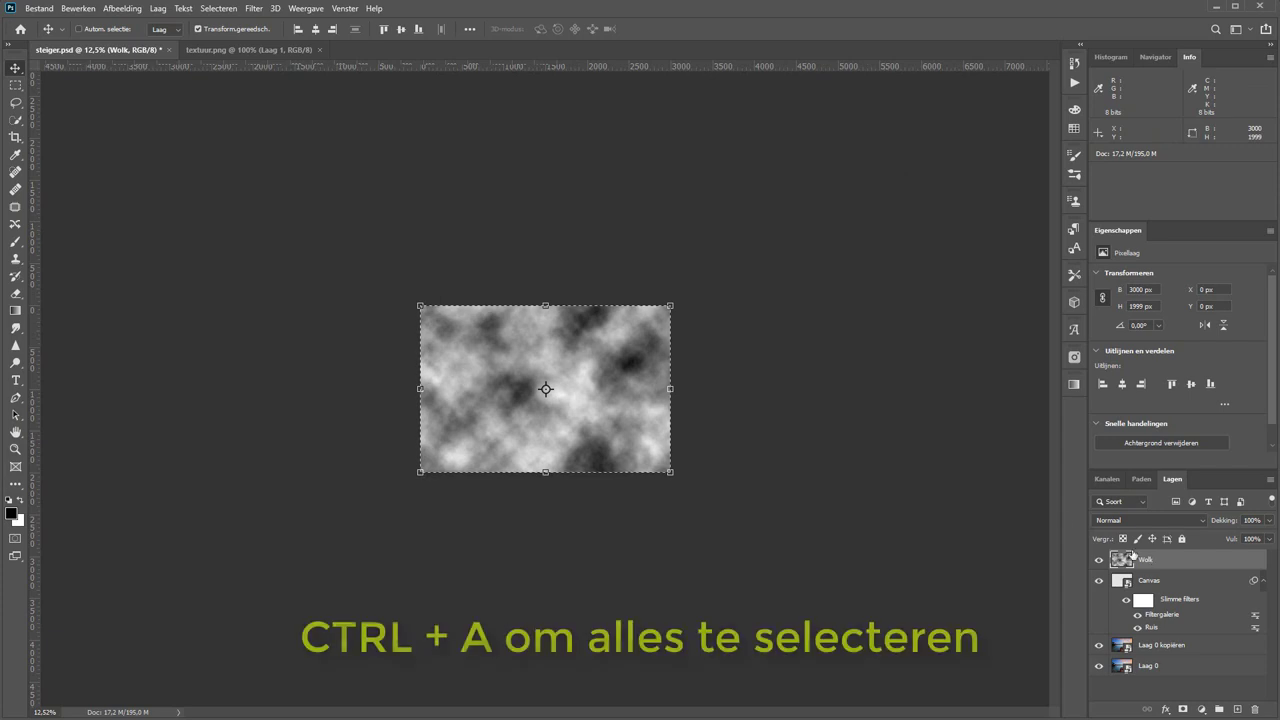
pyautogui.click(122, 10)
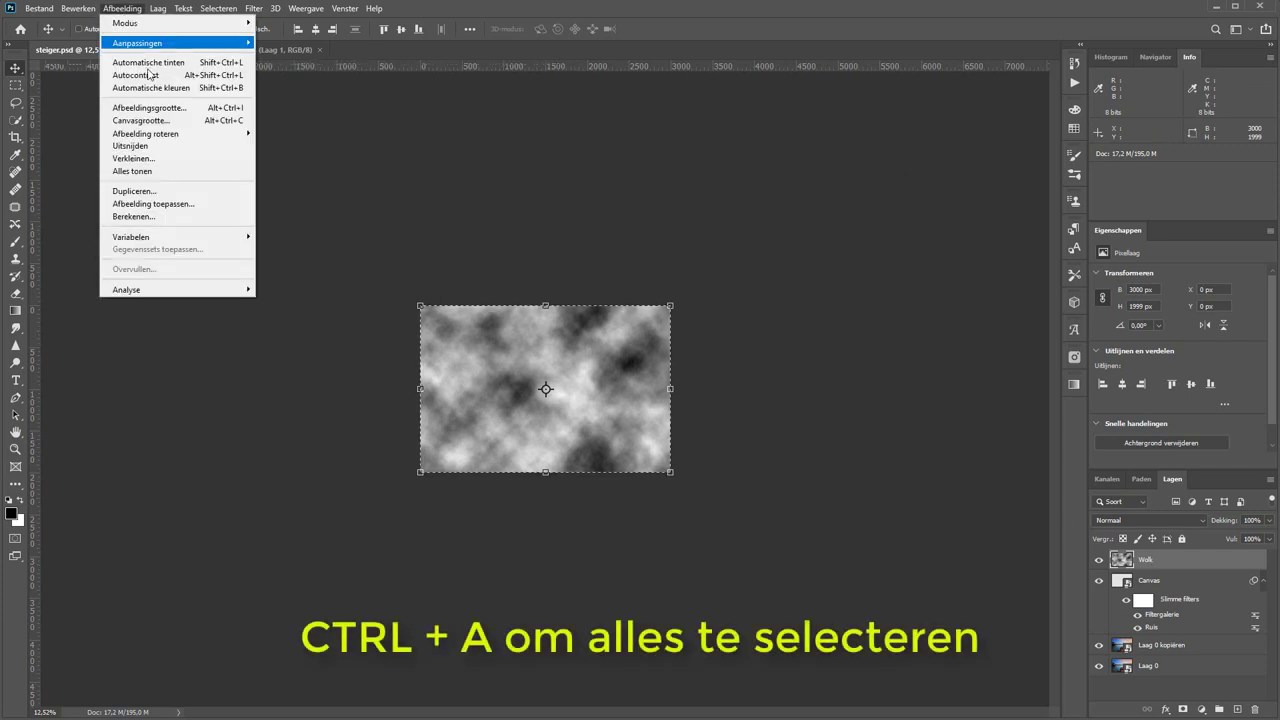
pyautogui.click(154, 146)
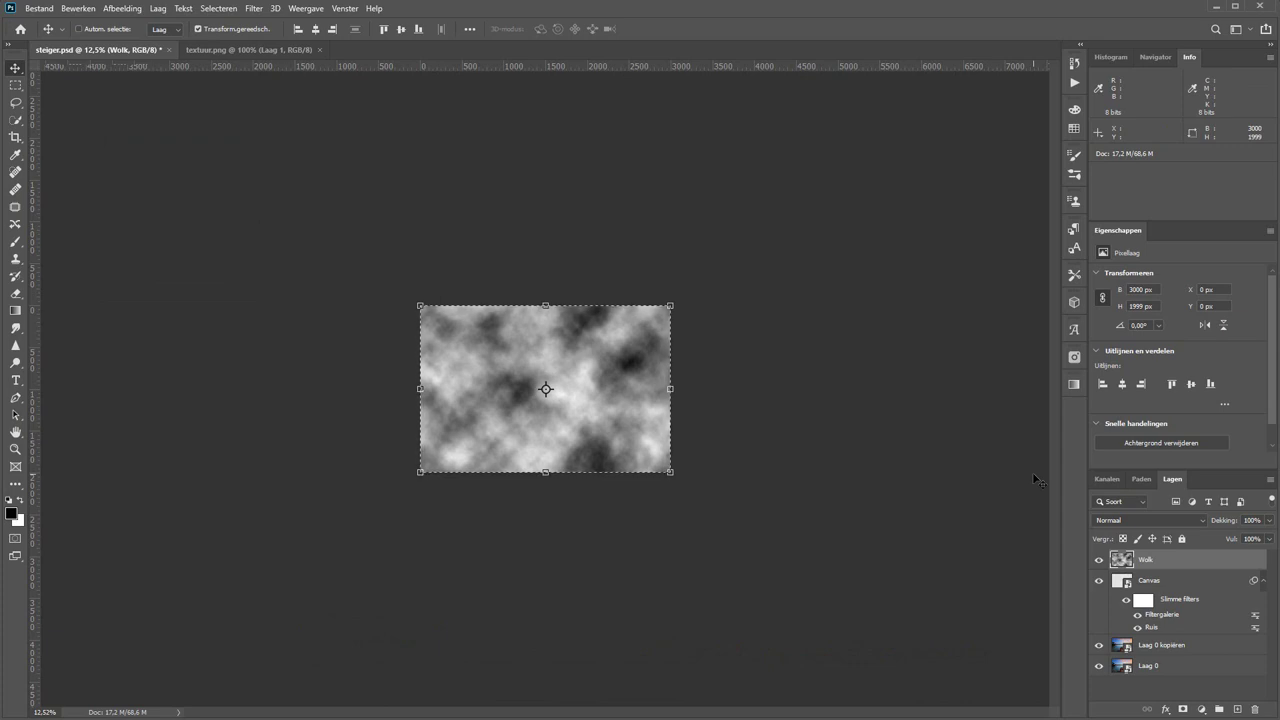
pyautogui.hotkey('ctrl', 'd')
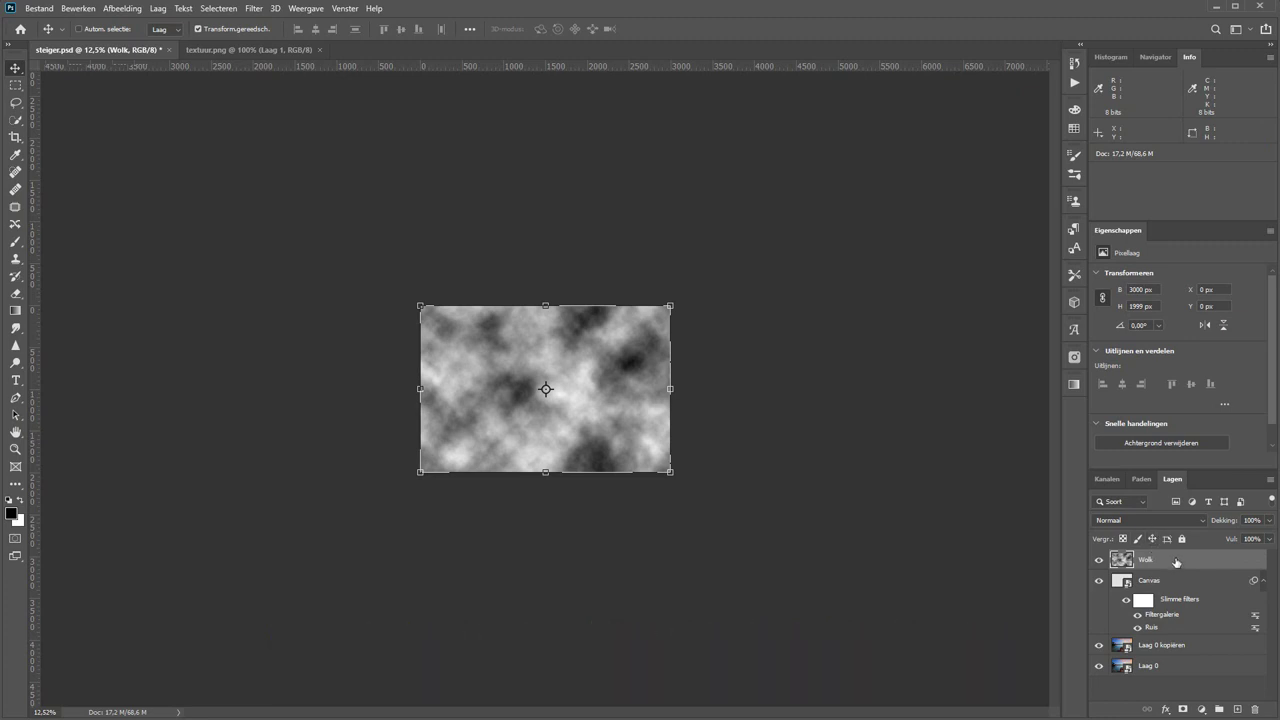
pyautogui.scroll(3, 738, 512)
# Set the Wolk layer to Bedekken blend mode at 37% opacity, toggling visibility to compare
pyautogui.scroll(1, 740, 508)
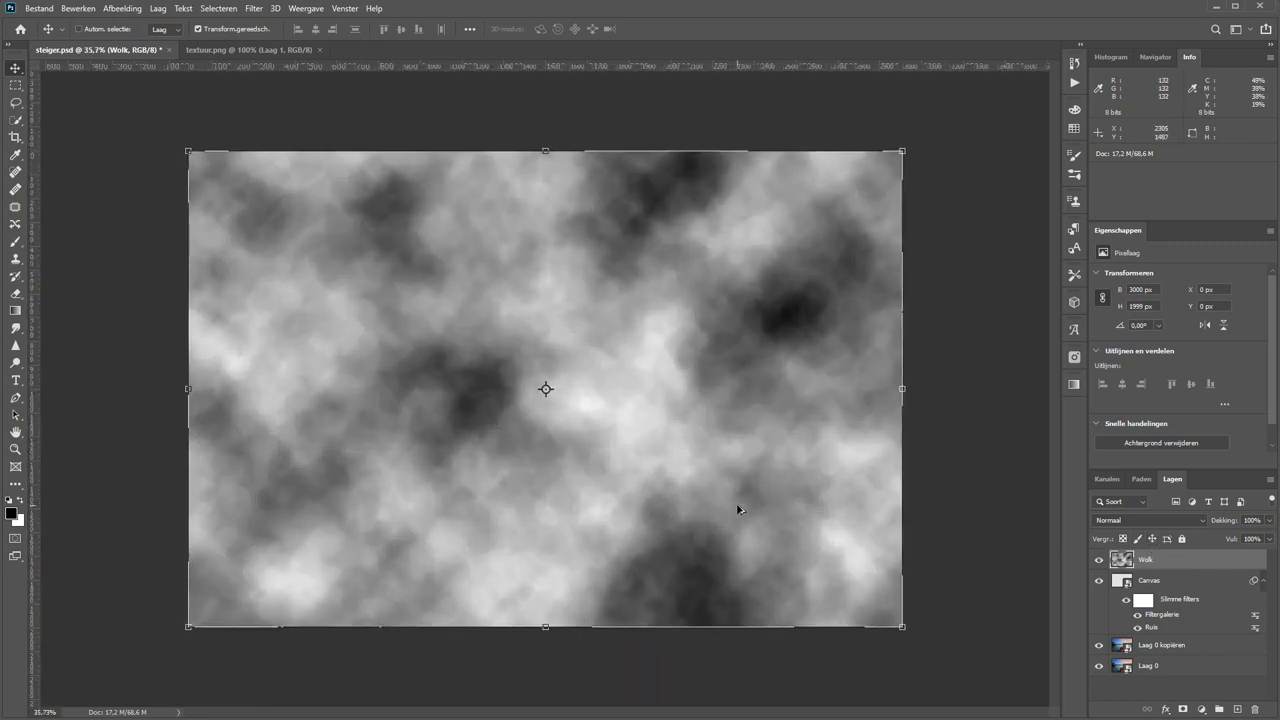
pyautogui.click(1170, 521)
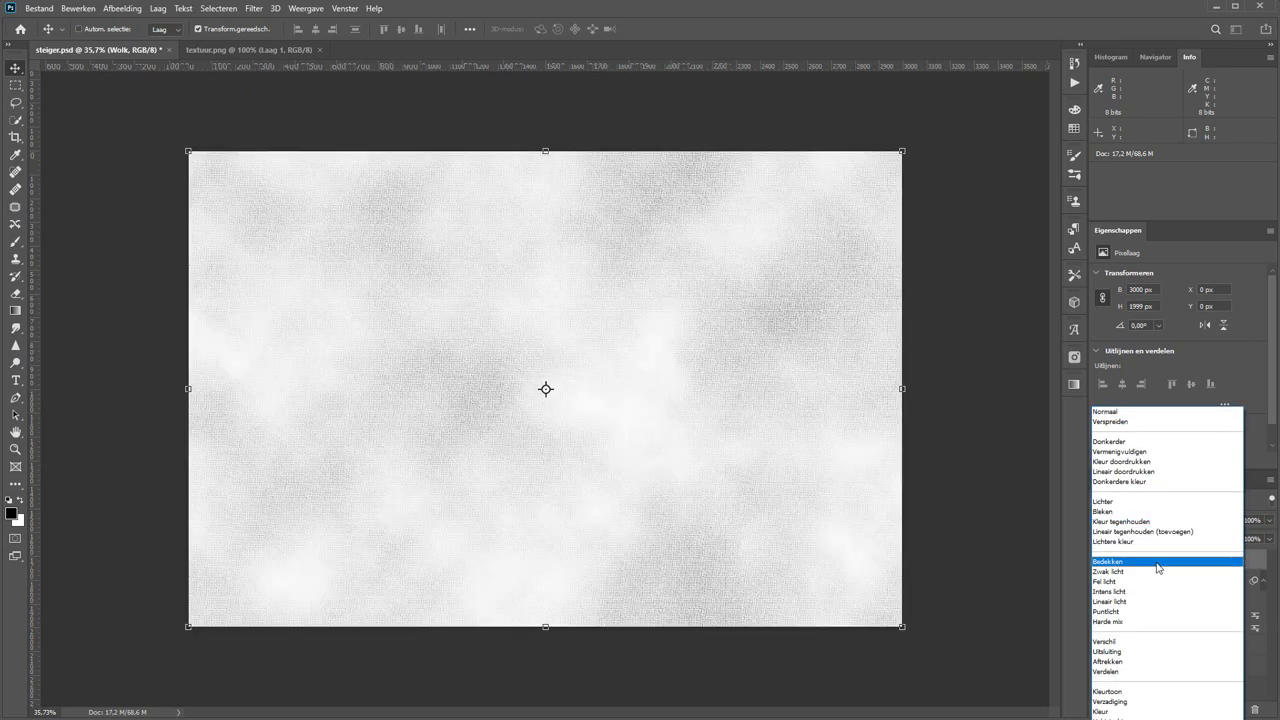
pyautogui.click(1158, 564)
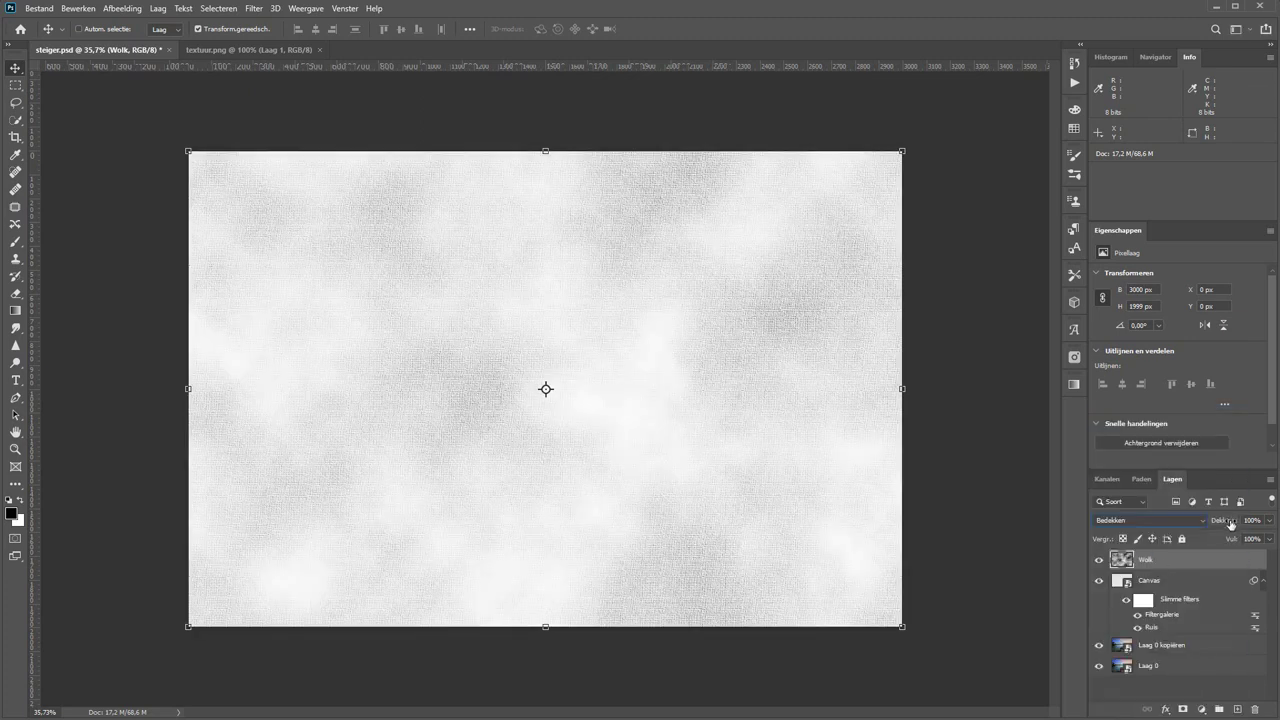
pyautogui.moveTo(1230, 524); pyautogui.dragTo(1188, 528)
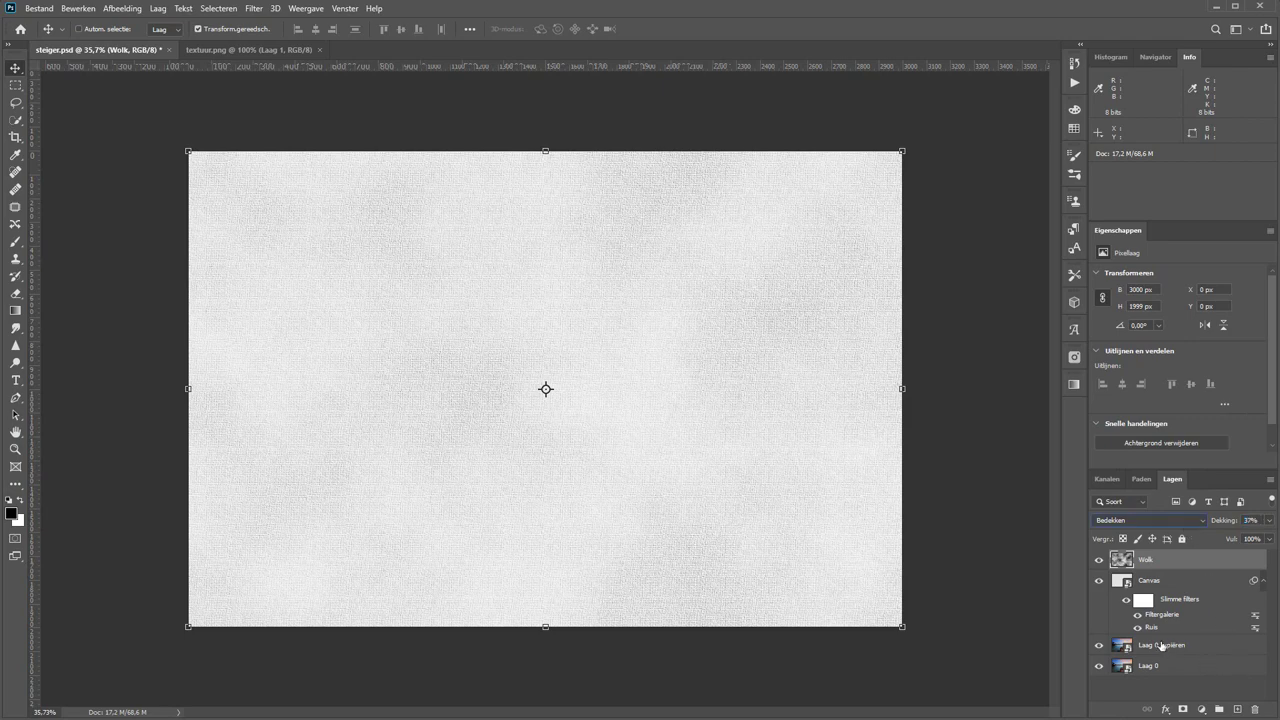
pyautogui.click(1099, 560)
pyautogui.click(1099, 560)
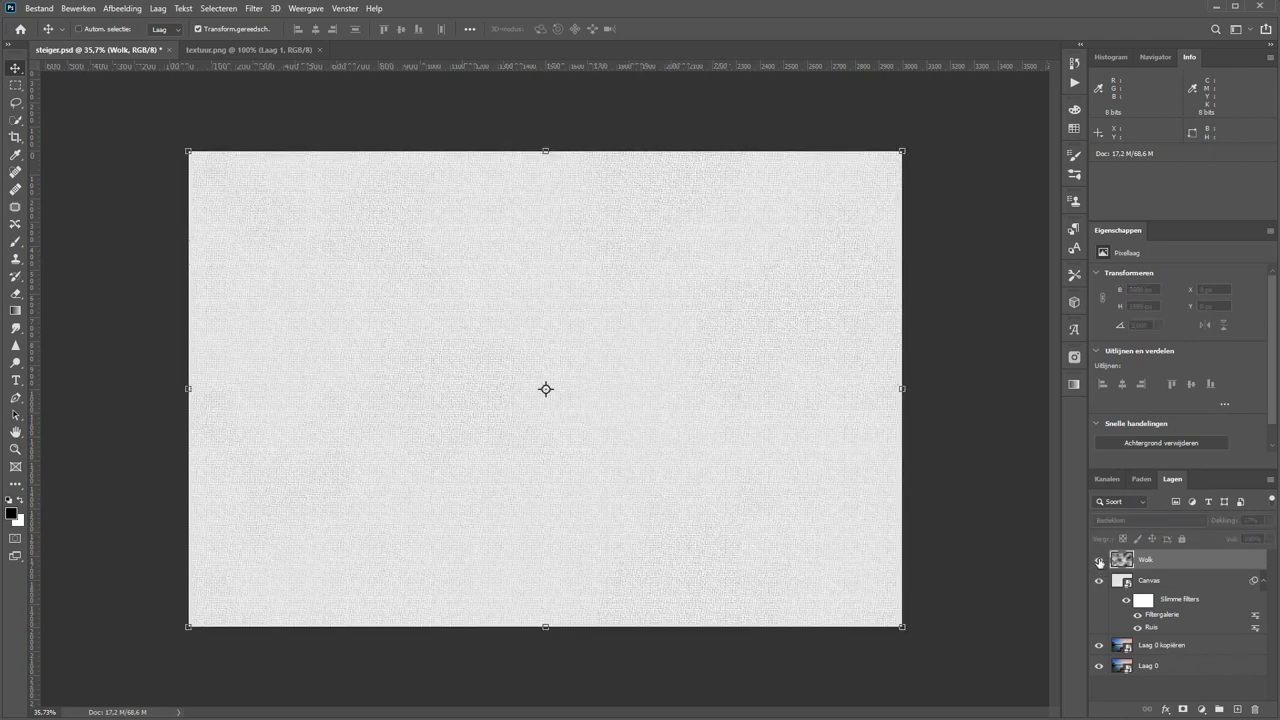
# Group the Wolk and Canvas layers and rename the group 'canvasstructuur'
pyautogui.keyDown('shift'); pyautogui.click(1184, 582); pyautogui.keyUp('shift')
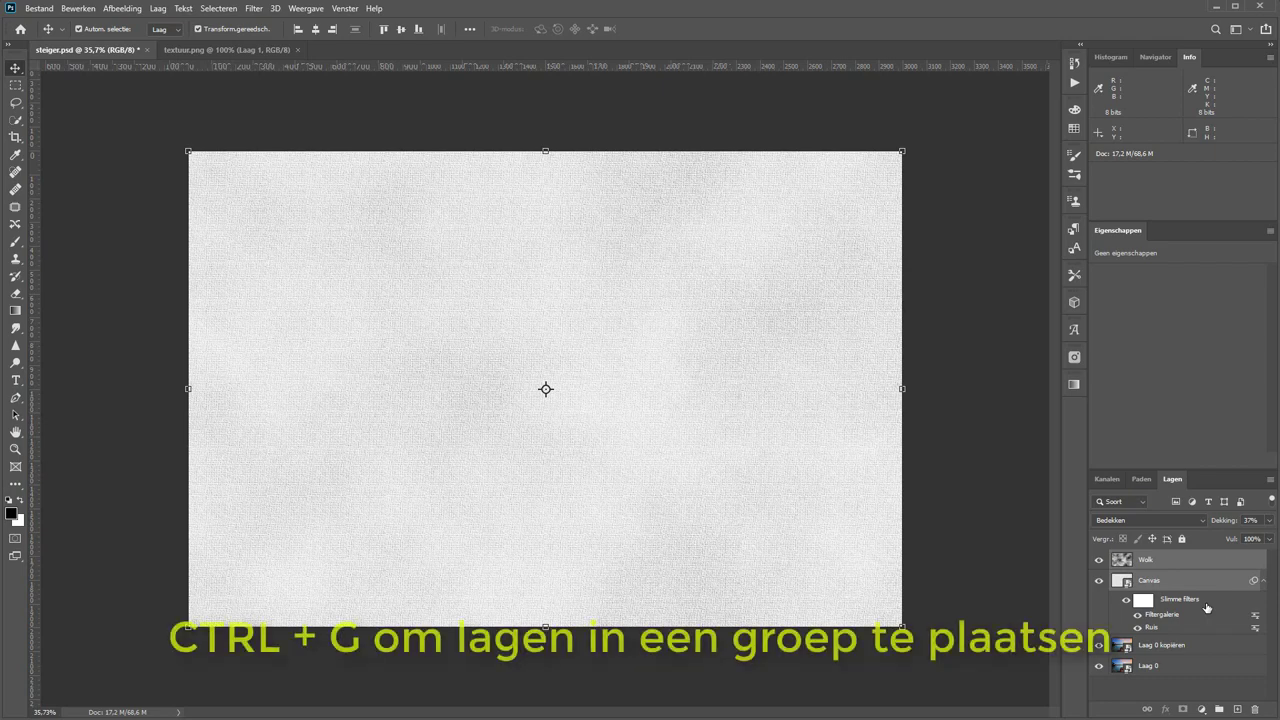
pyautogui.hotkey('ctrl', 'g')
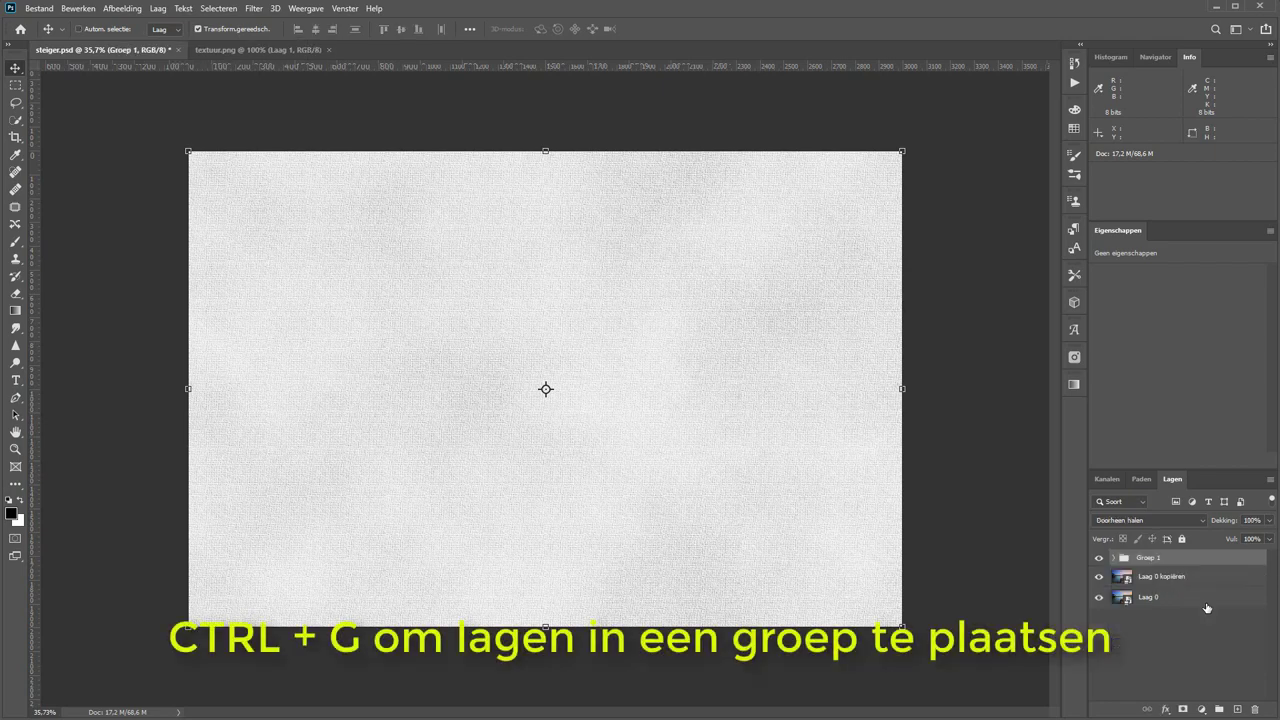
pyautogui.doubleClick(1149, 558)
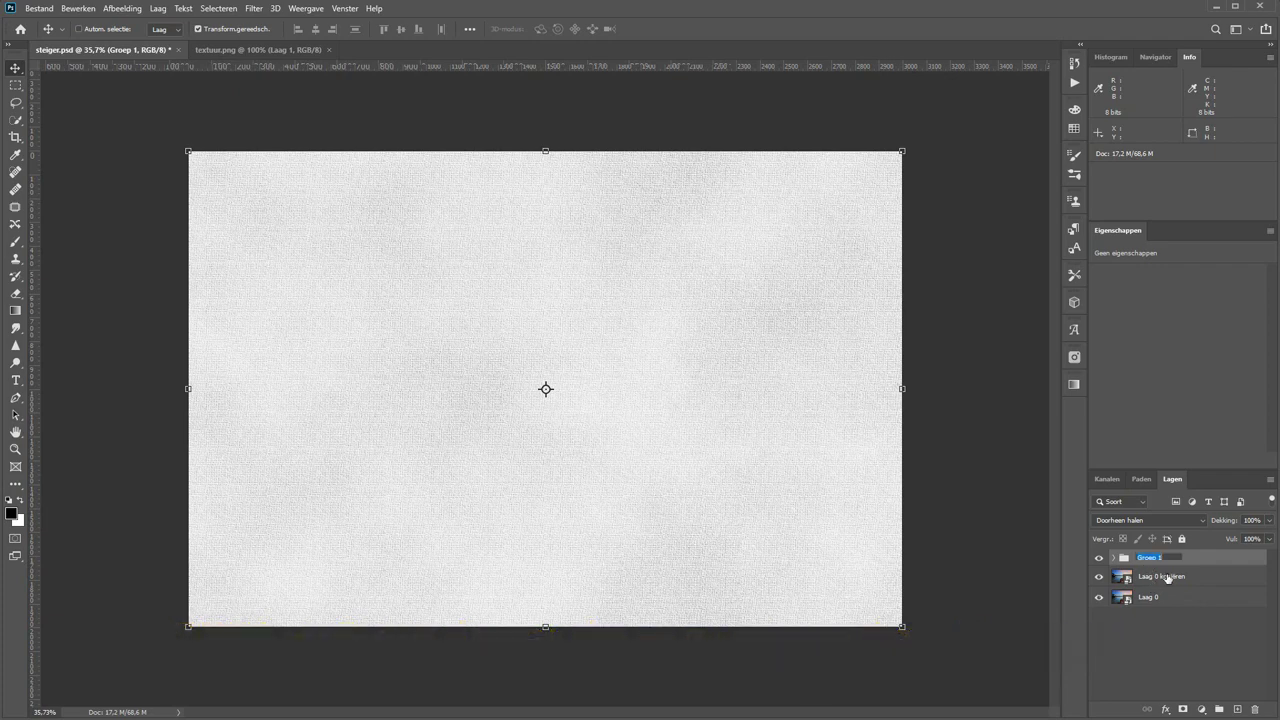
pyautogui.write('canvasst')
pyautogui.write('ructuu')
pyautogui.press('Return')
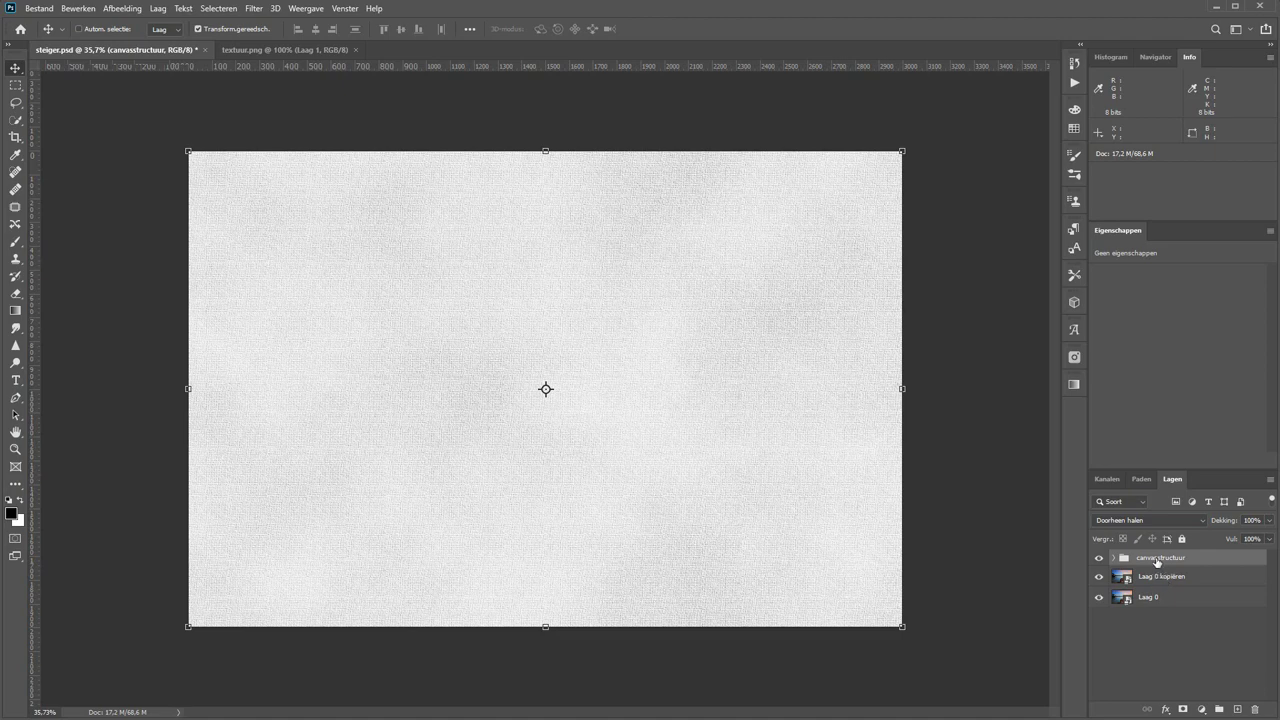
# Set the canvasstructuur group to Vermenigvuldigen blending and zoom in to inspect the jetty
pyautogui.click(1150, 528)
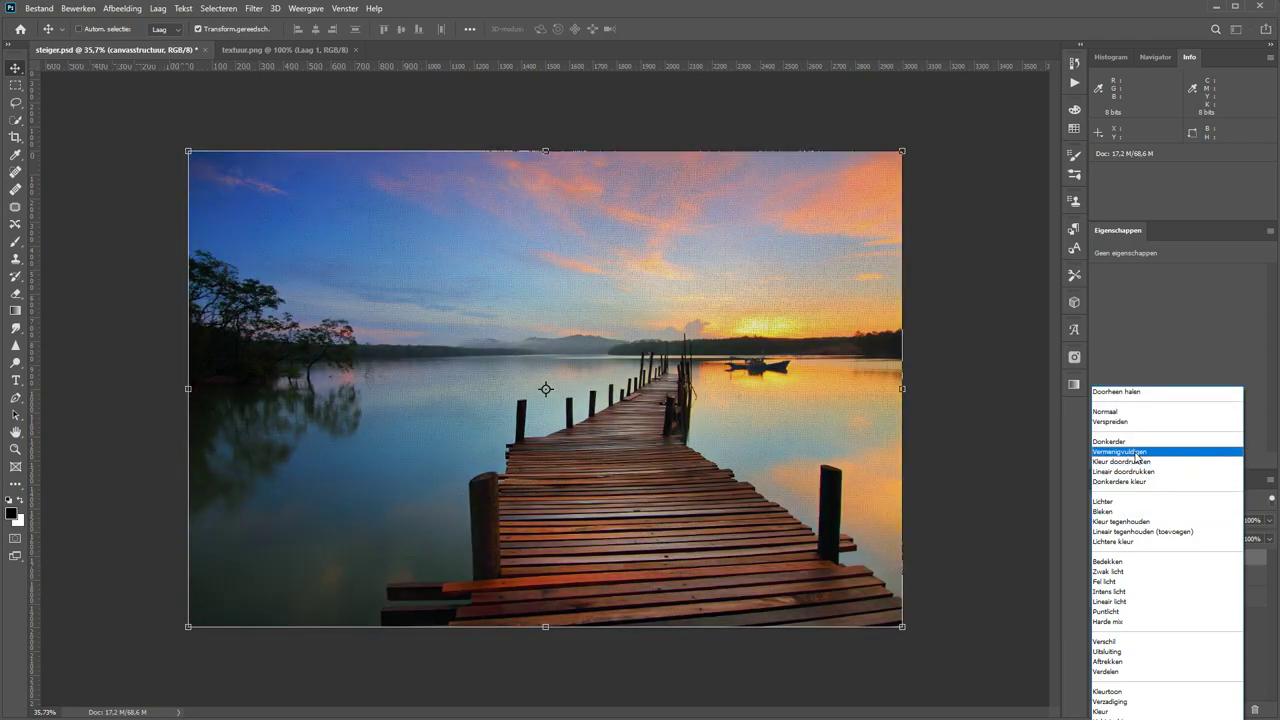
pyautogui.click(1137, 452)
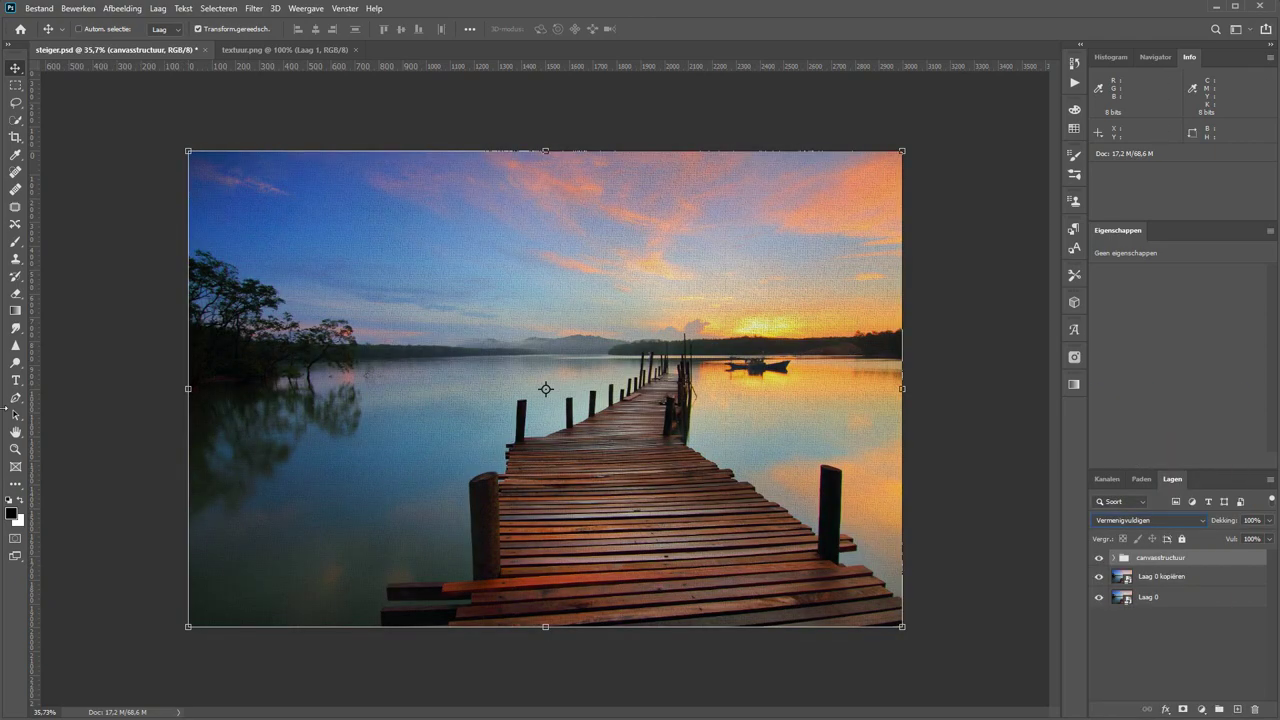
pyautogui.click(15, 449)
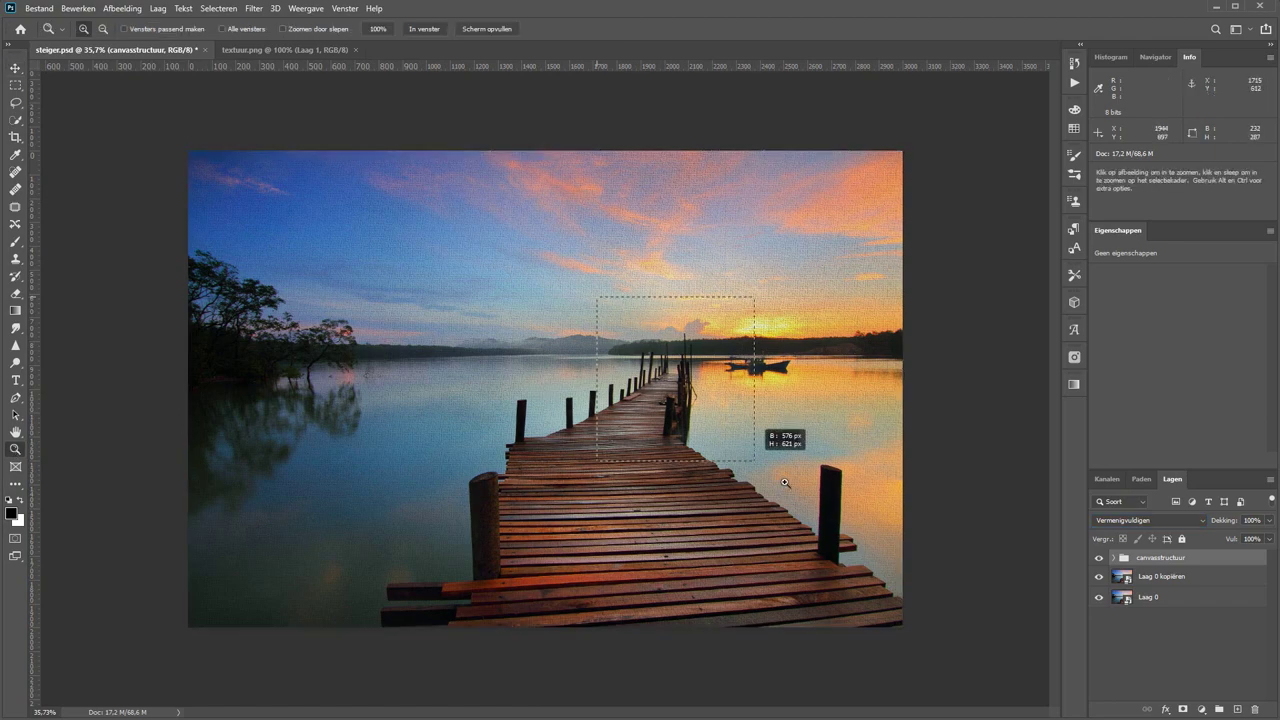
pyautogui.moveTo(786, 437); pyautogui.dragTo(786, 483)
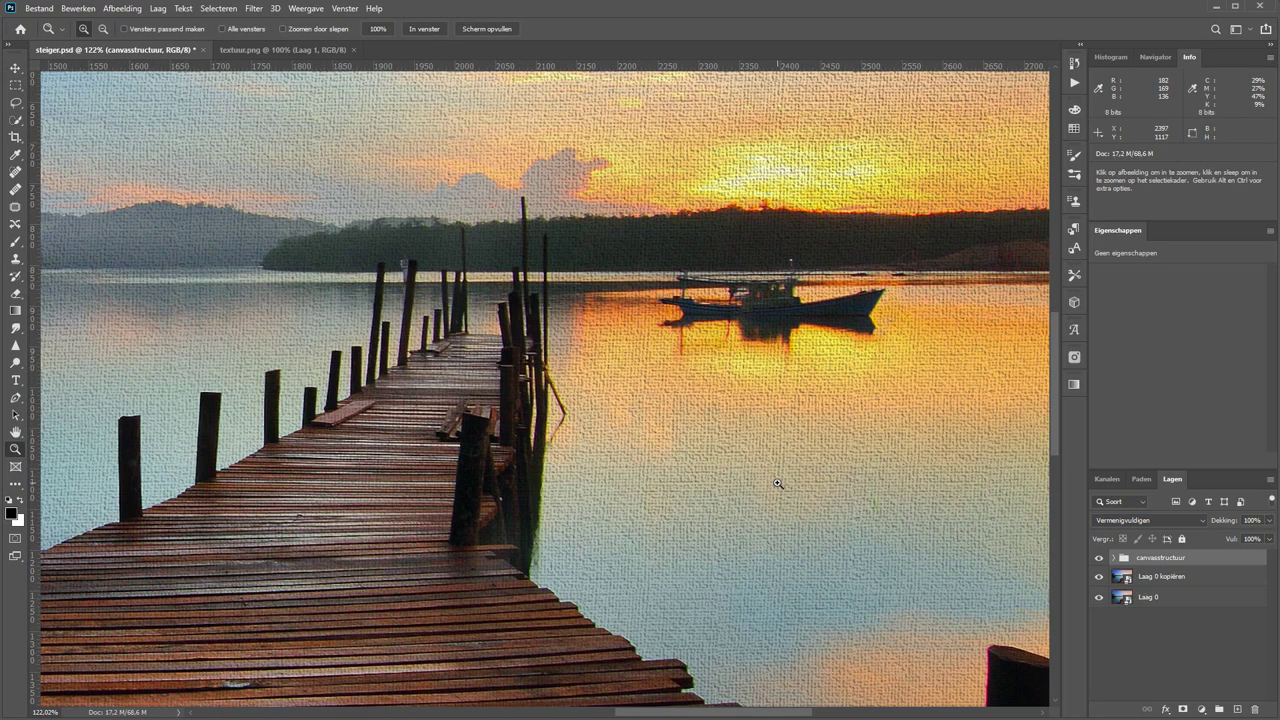
pyautogui.hotkey('ctrl', '0')
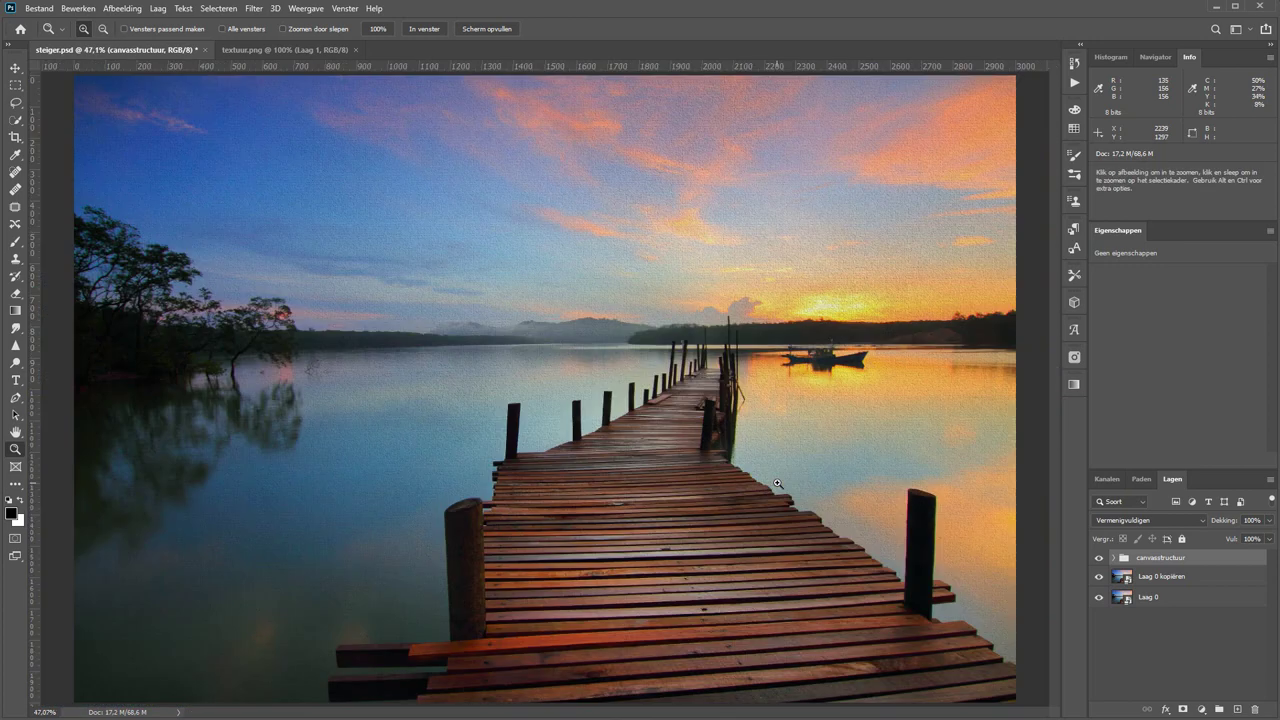
# Select Laag 0 with Laag 0 kopiëren and the canvasstructuur group hidden
pyautogui.click(1189, 598)
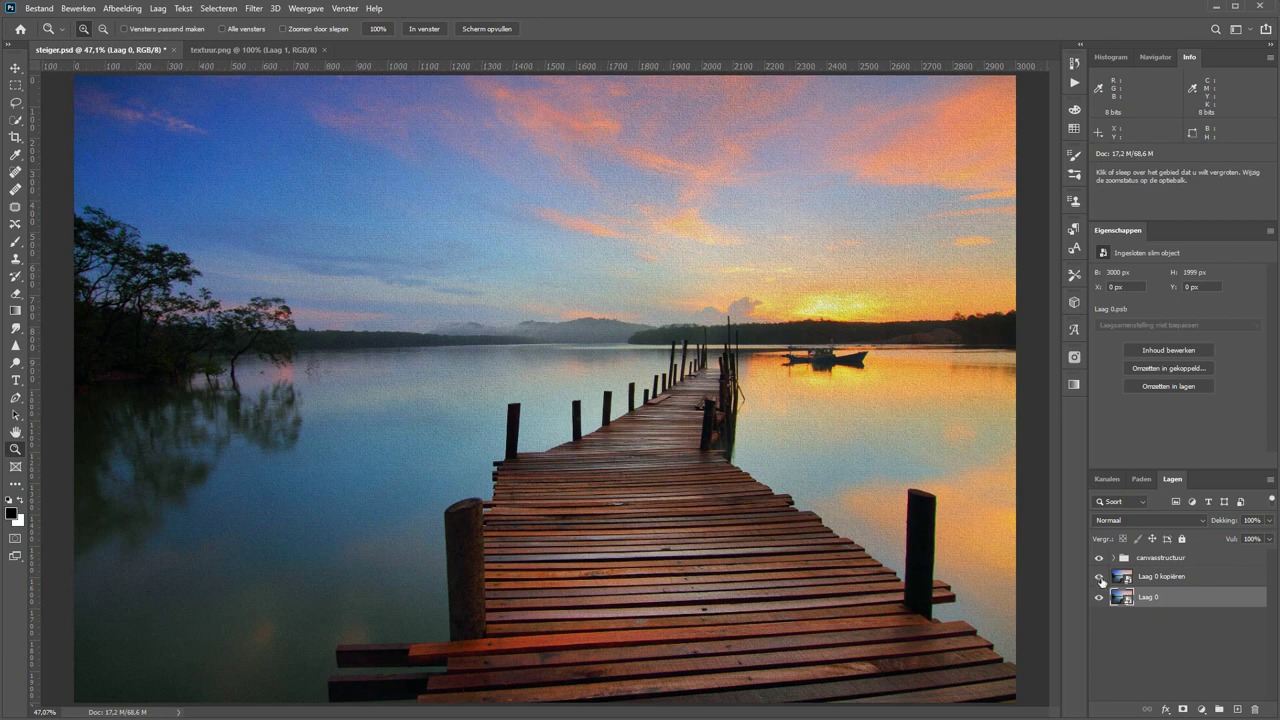
pyautogui.click(1101, 580)
pyautogui.click(1099, 558)
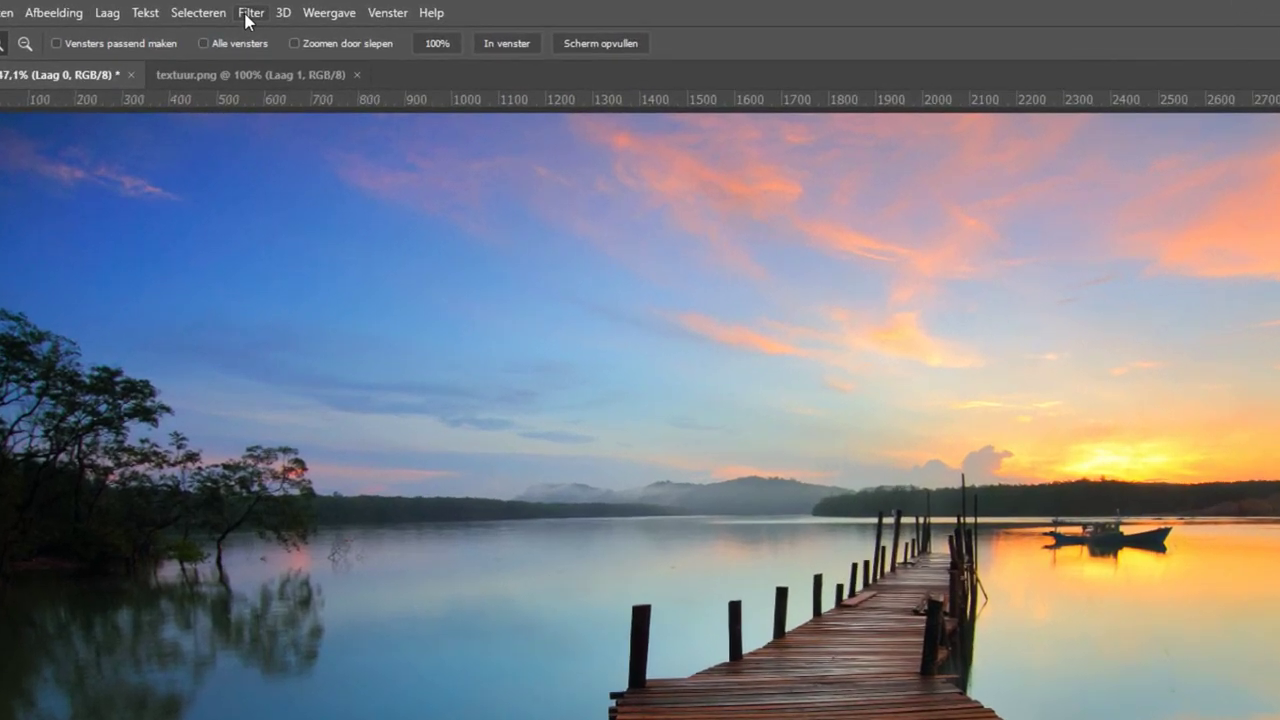
pyautogui.click(249, 13)
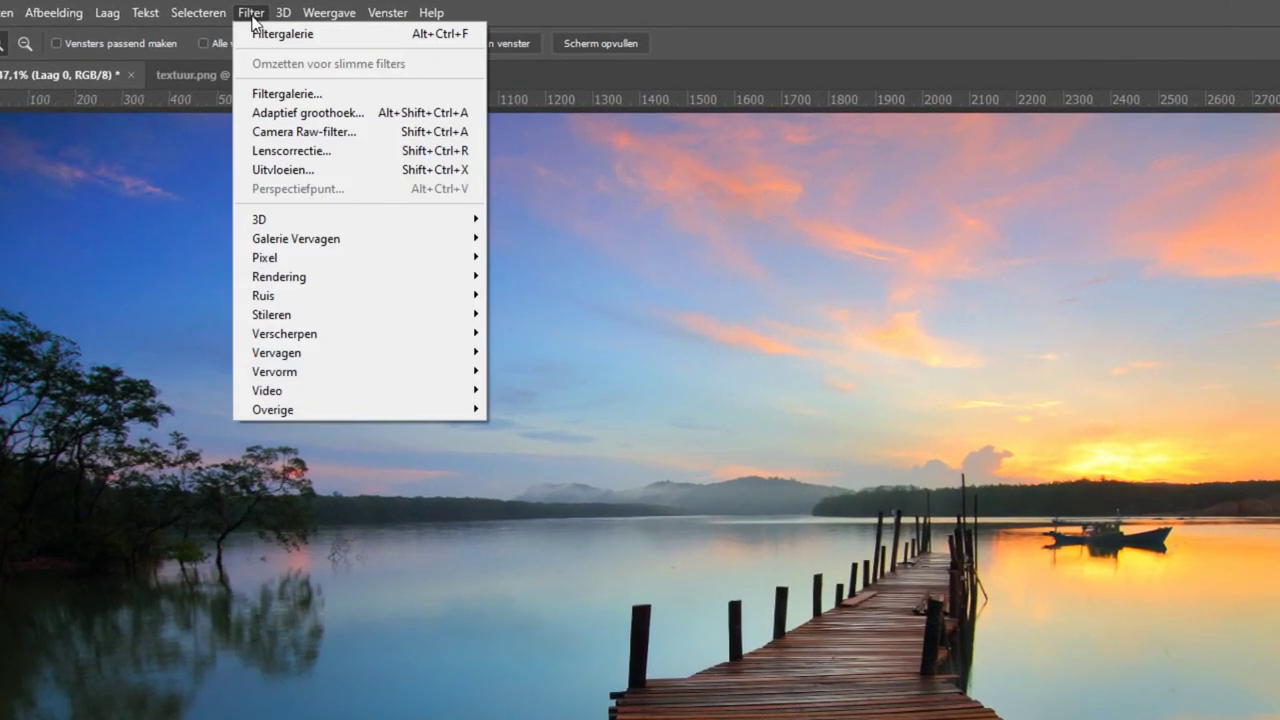
# Choose the Artistiek Klodder filter in the Filtergalerie and fit the image in the preview
pyautogui.click(286, 92)
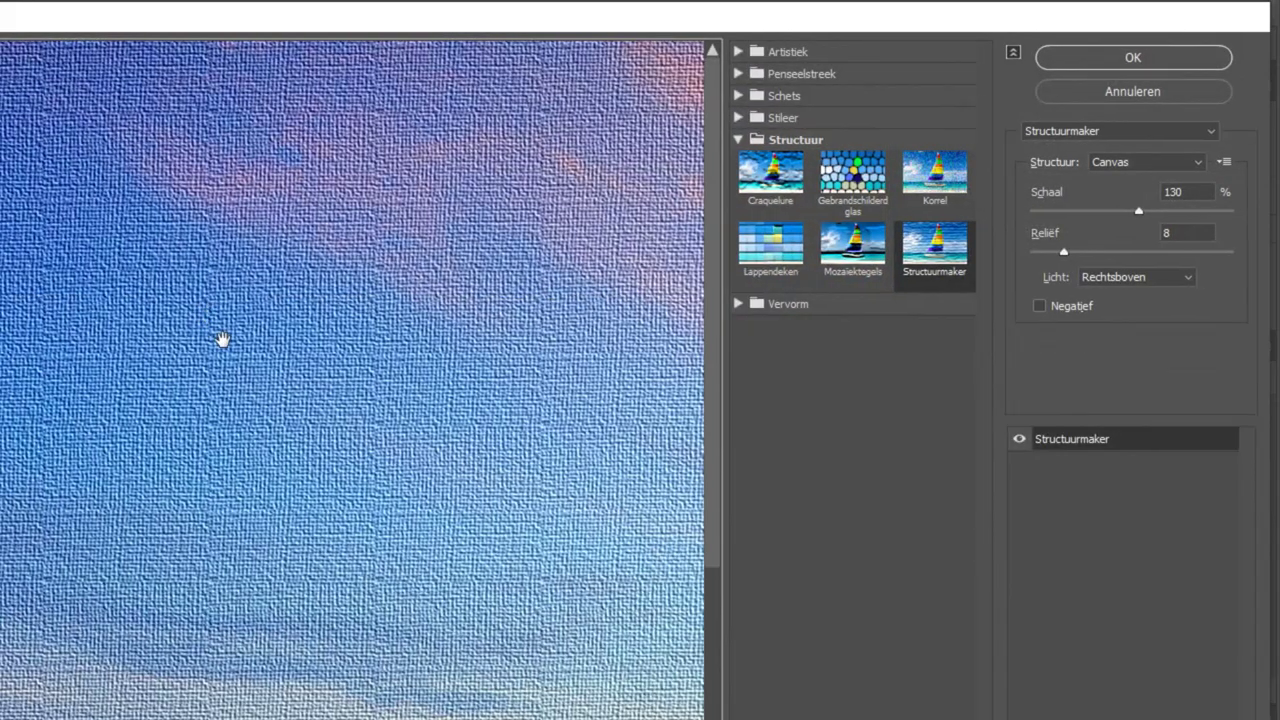
pyautogui.click(737, 56)
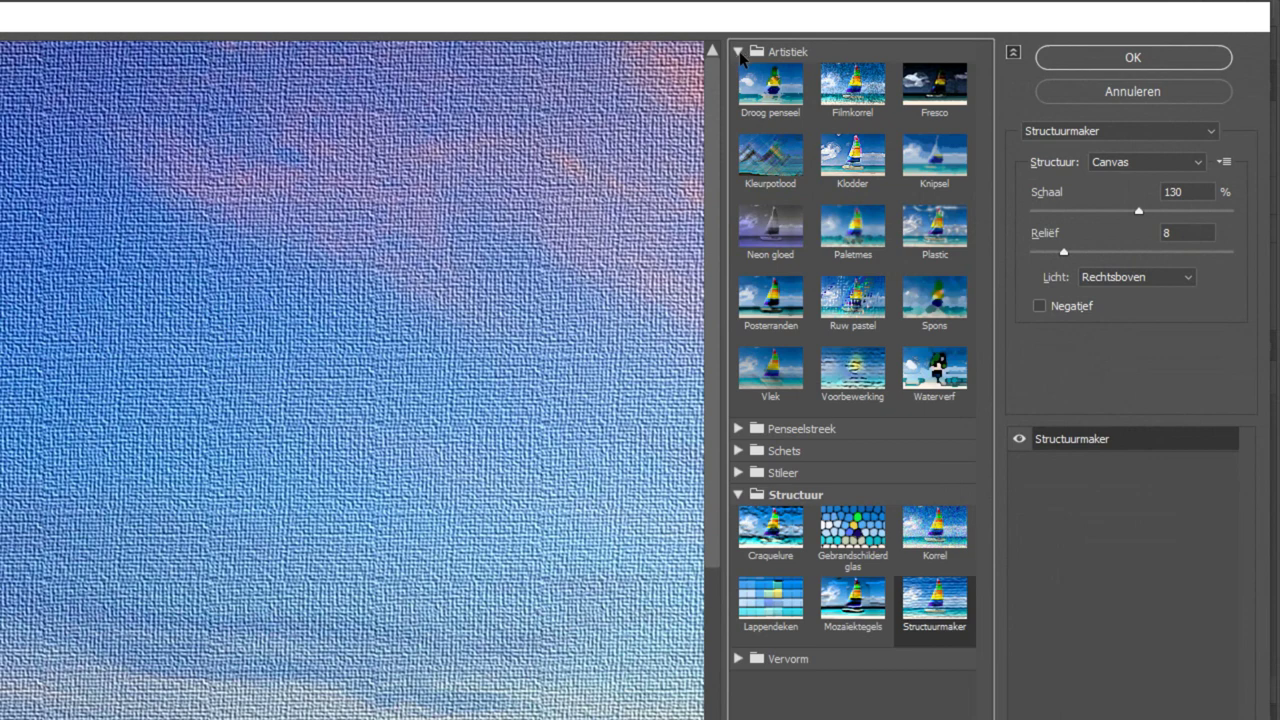
pyautogui.click(855, 175)
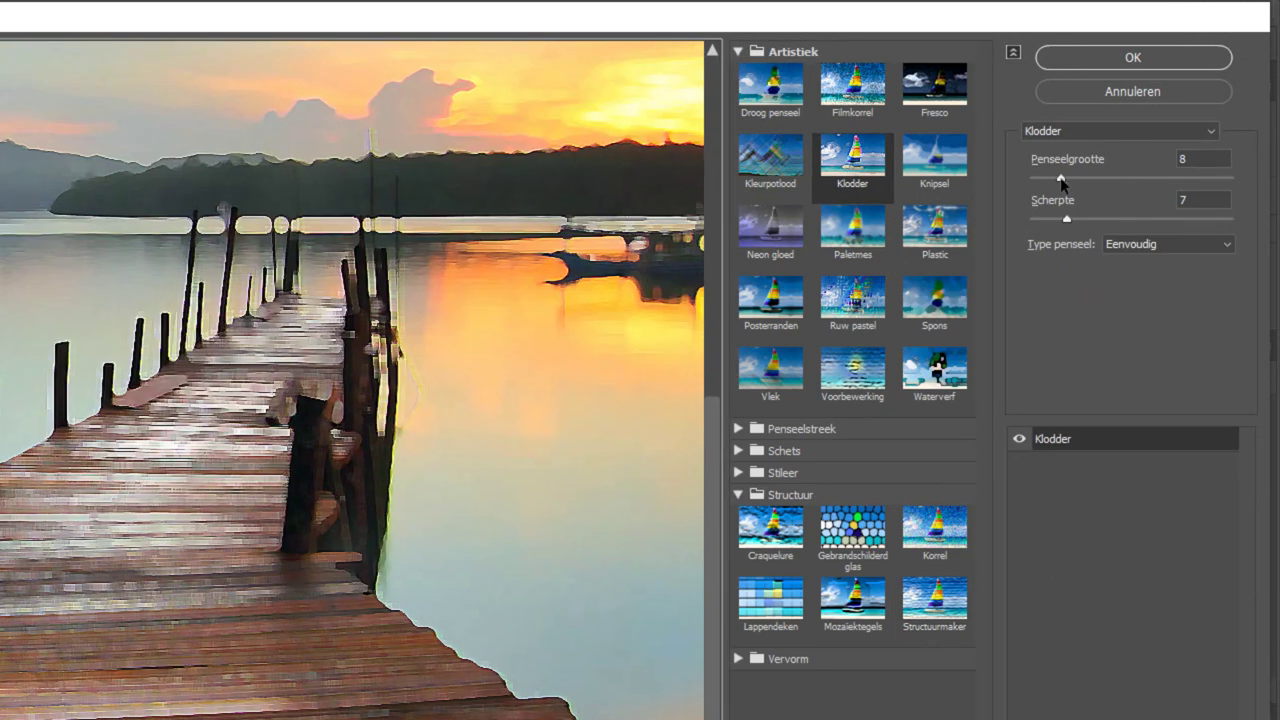
pyautogui.moveTo(1060, 178); pyautogui.dragTo(1220, 178)
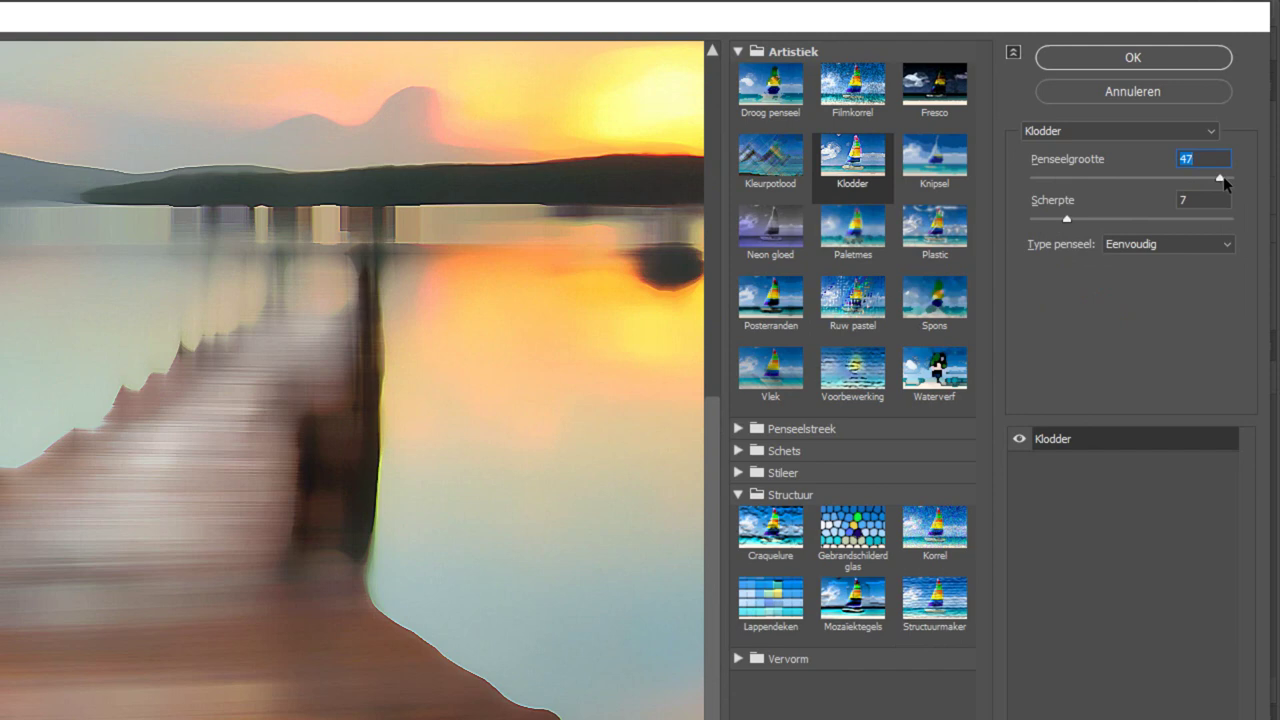
pyautogui.rightClick(317, 312)
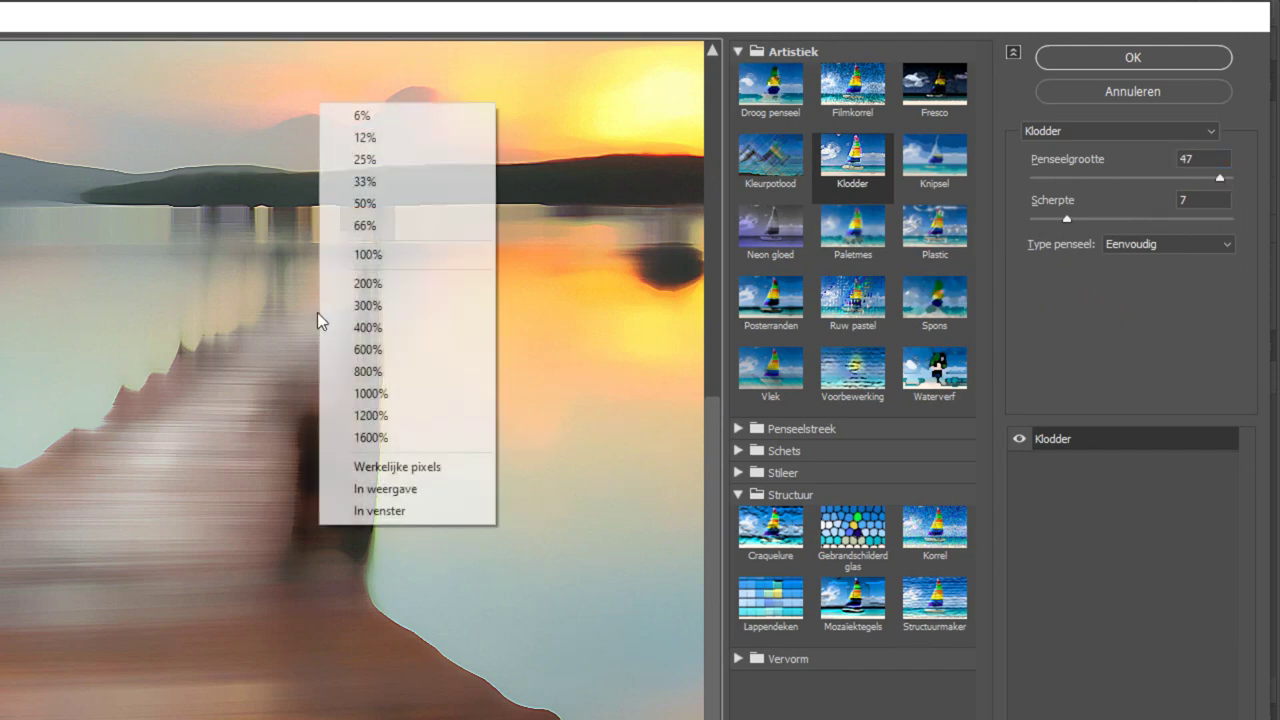
pyautogui.click(402, 489)
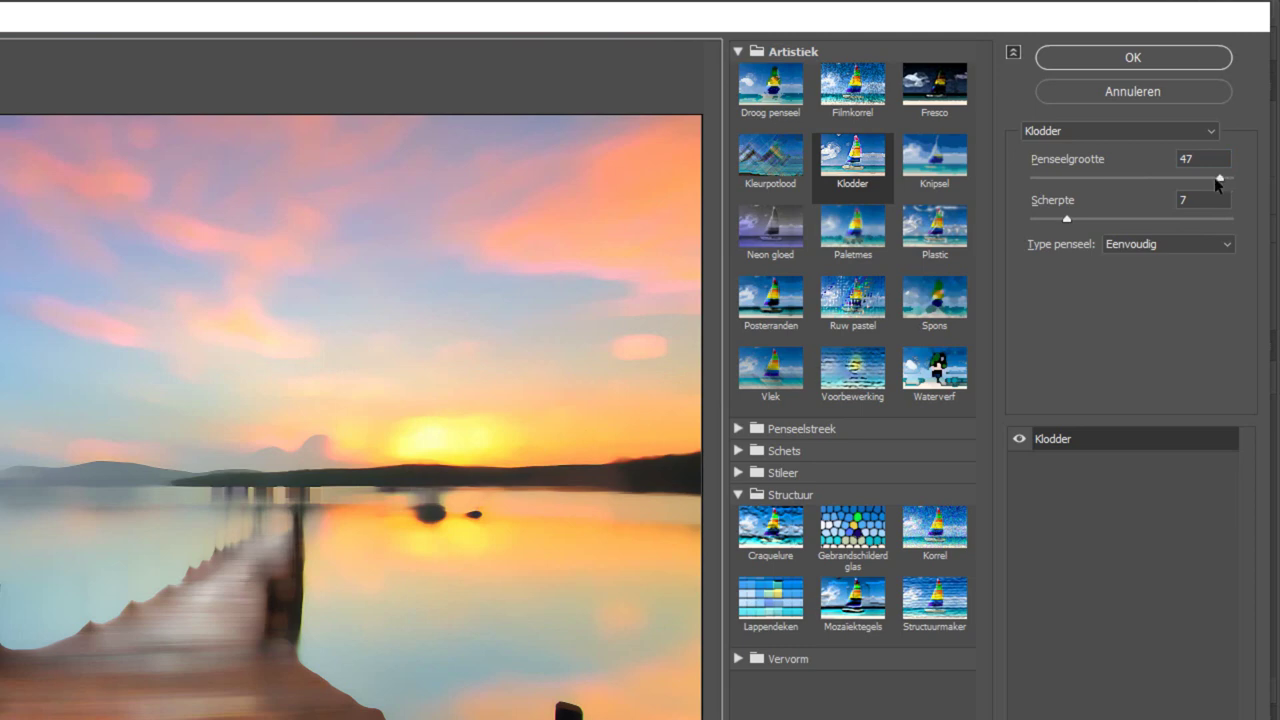
# Apply Klodder with brush size 6, sharpness 6 and the Breed scherp brush type
pyautogui.moveTo(1046, 177); pyautogui.dragTo(1031, 180)
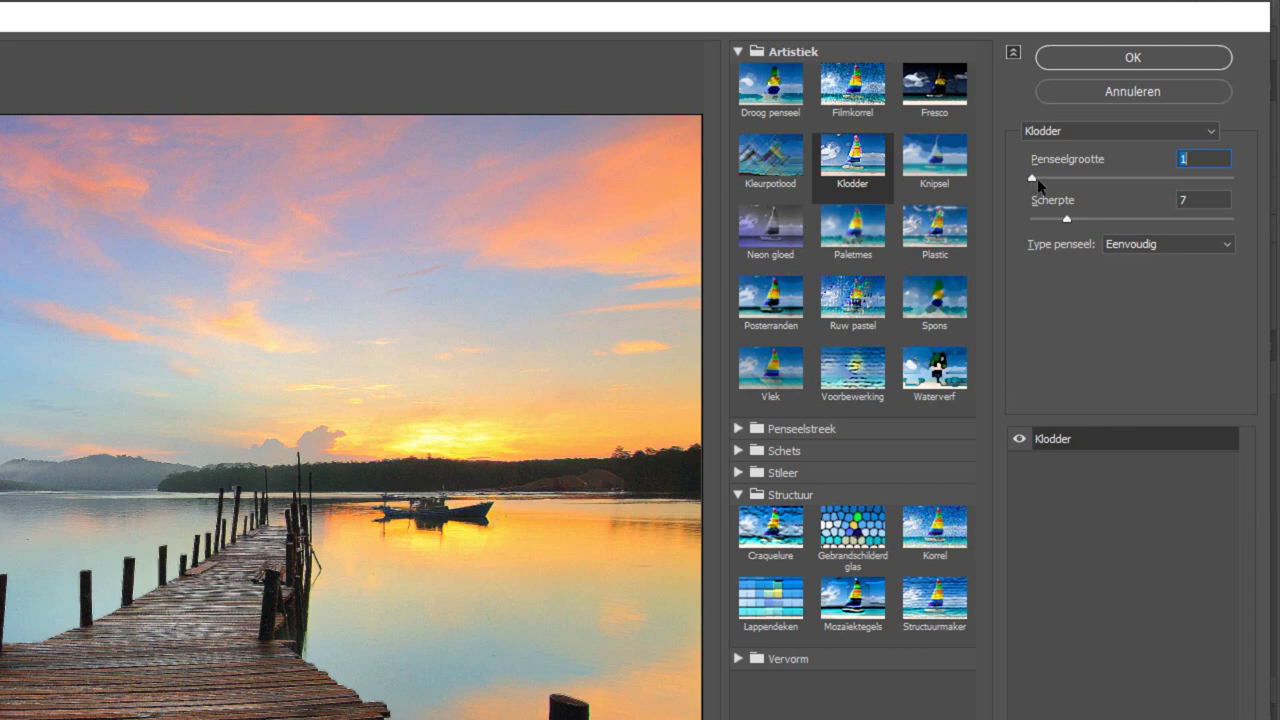
pyautogui.moveTo(1060, 176); pyautogui.dragTo(1065, 198)
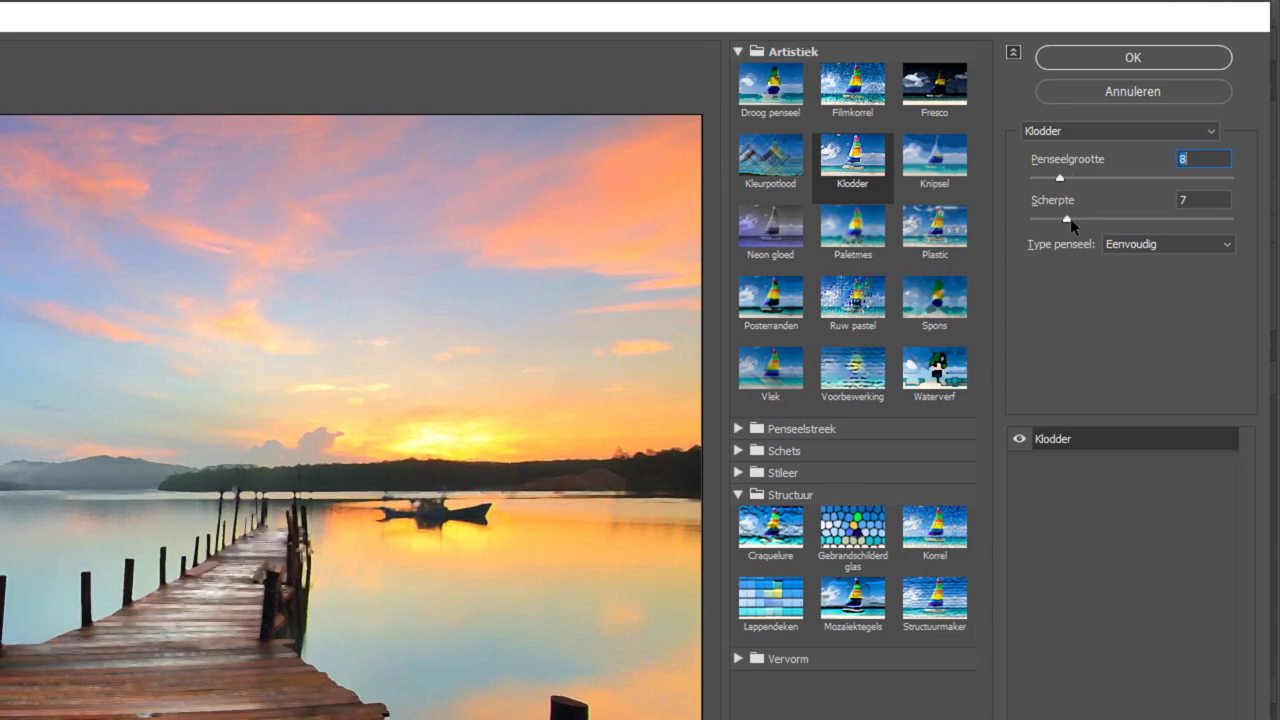
pyautogui.moveTo(1067, 219); pyautogui.dragTo(1060, 219)
pyautogui.moveTo(1062, 220); pyautogui.dragTo(1274, 220)
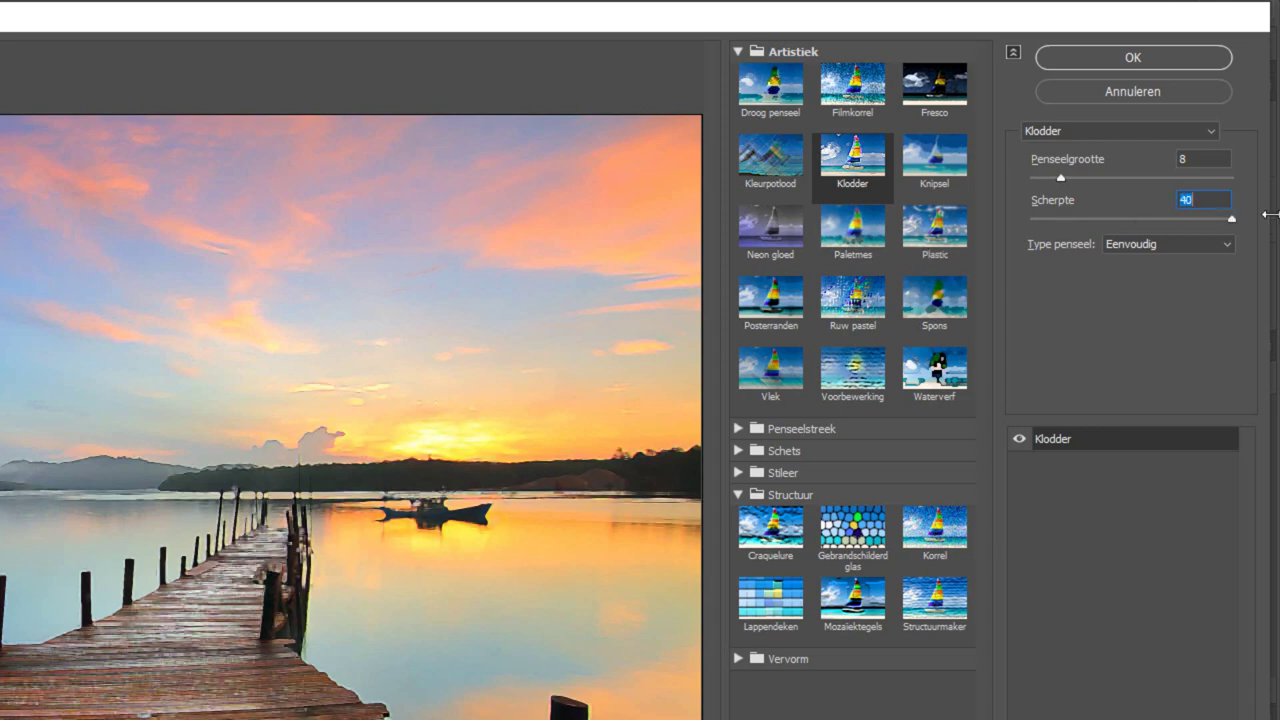
pyautogui.moveTo(1232, 219)
pyautogui.mouseDown()
pyautogui.moveTo(1062, 220)
pyautogui.moveTo(1045, 178)
pyautogui.mouseUp()
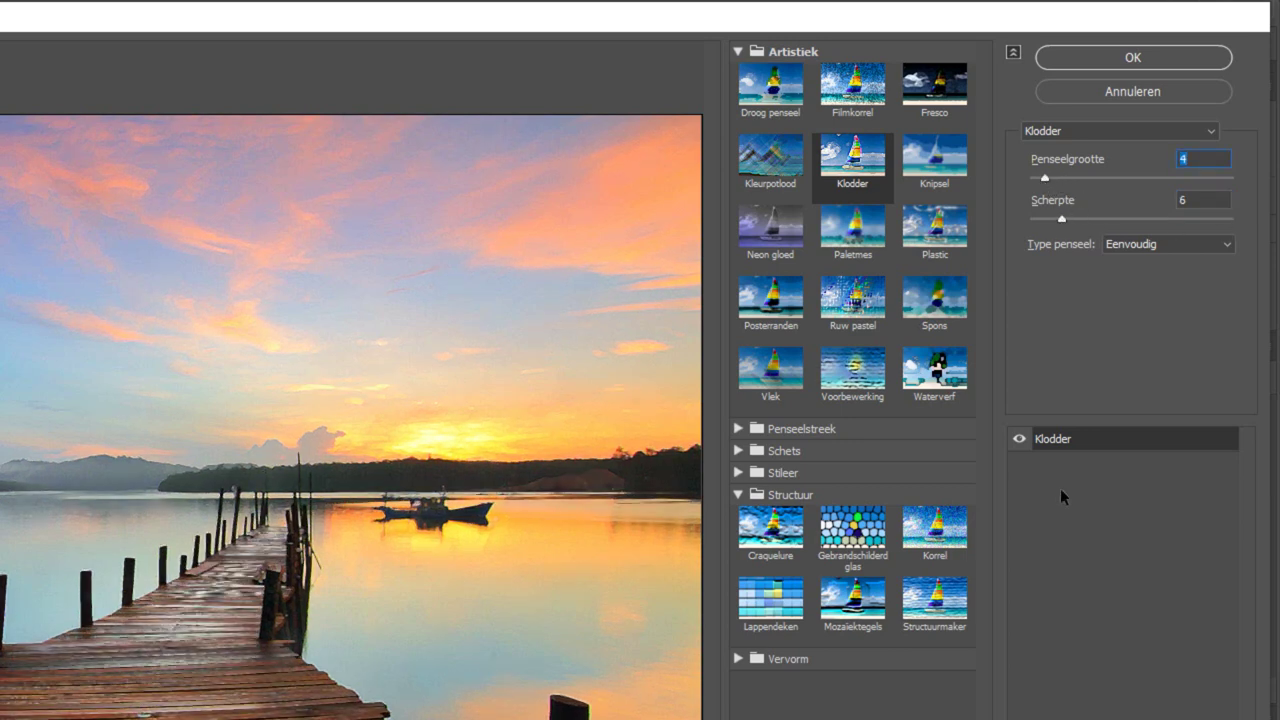
pyautogui.click(1155, 250)
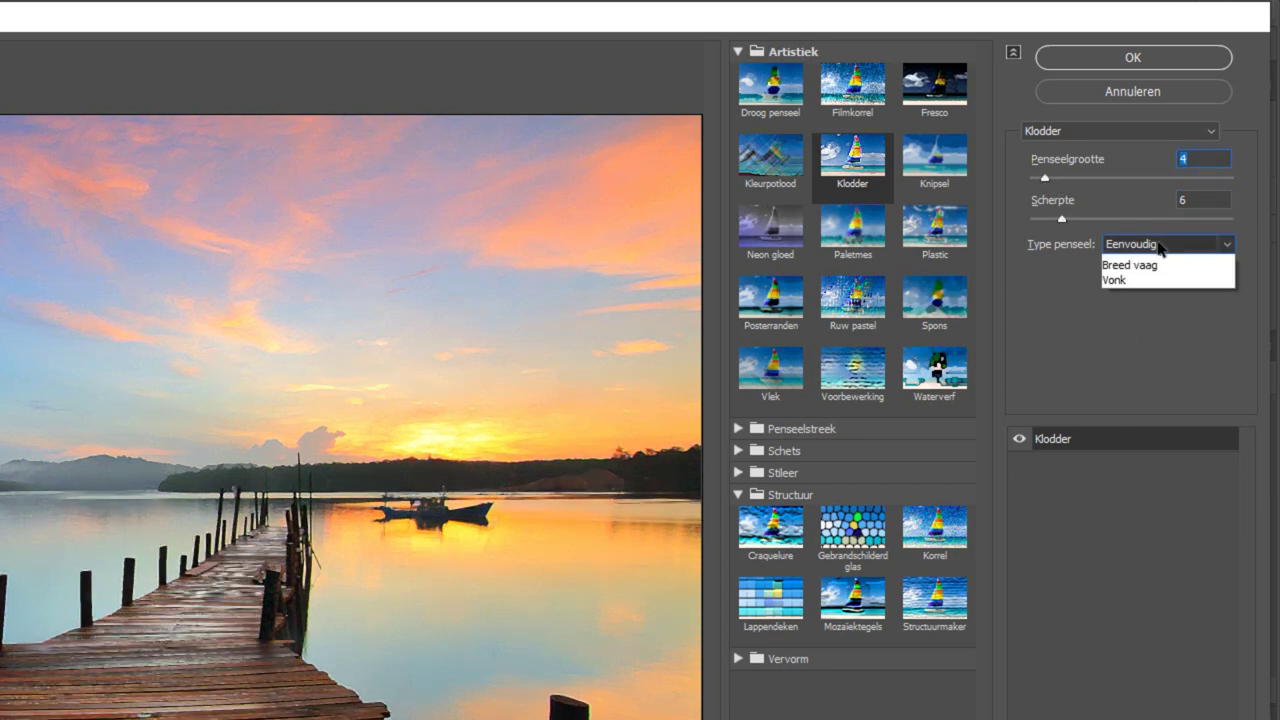
pyautogui.click(1160, 309)
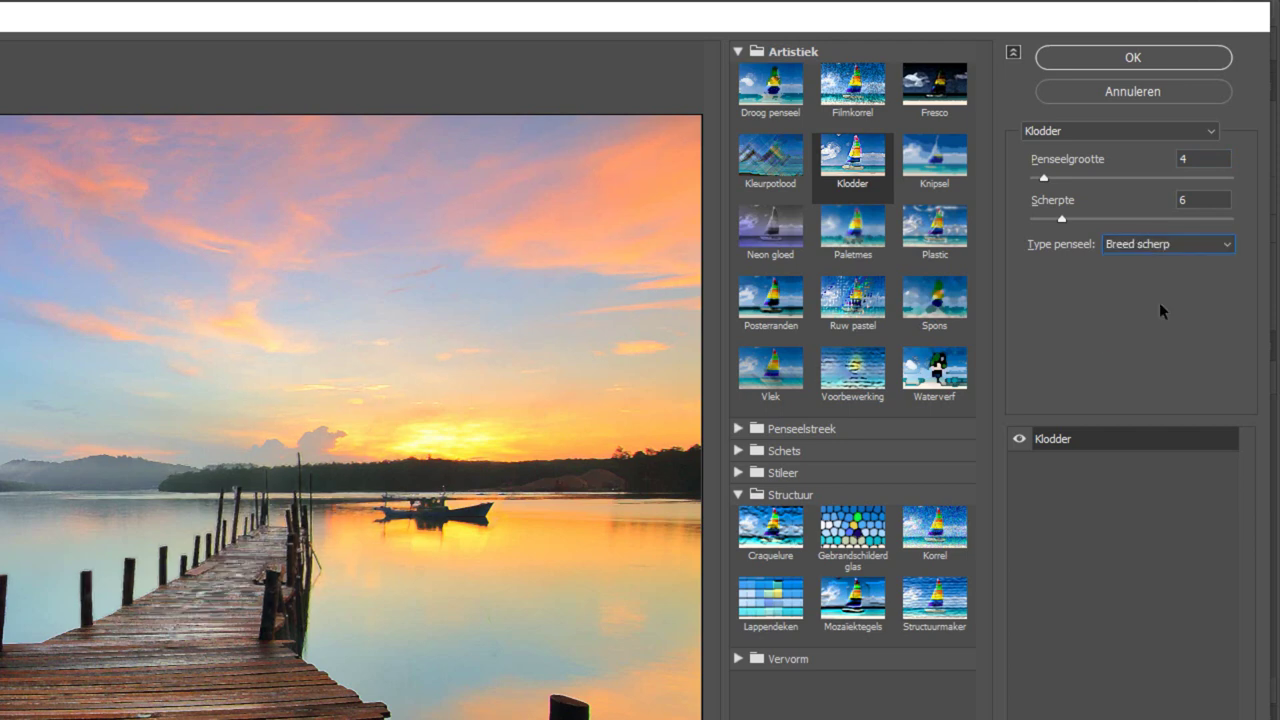
pyautogui.moveTo(1045, 178); pyautogui.dragTo(1053, 179)
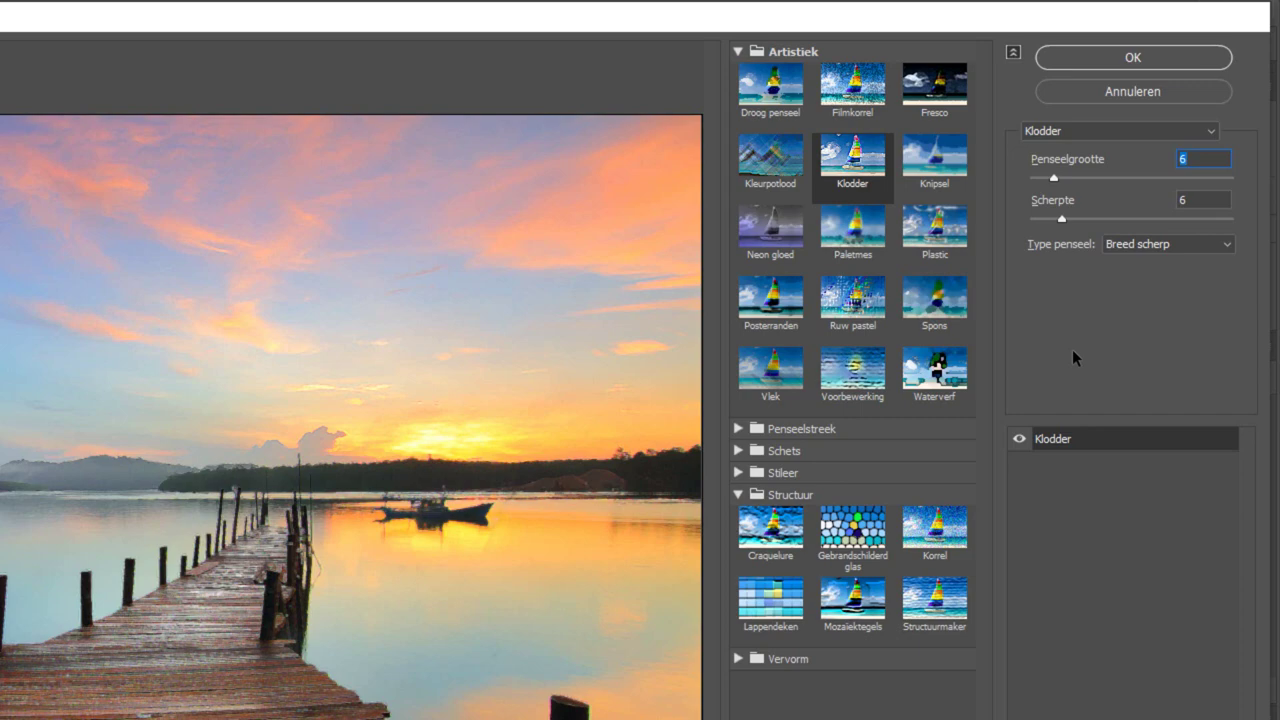
pyautogui.click(1100, 58)
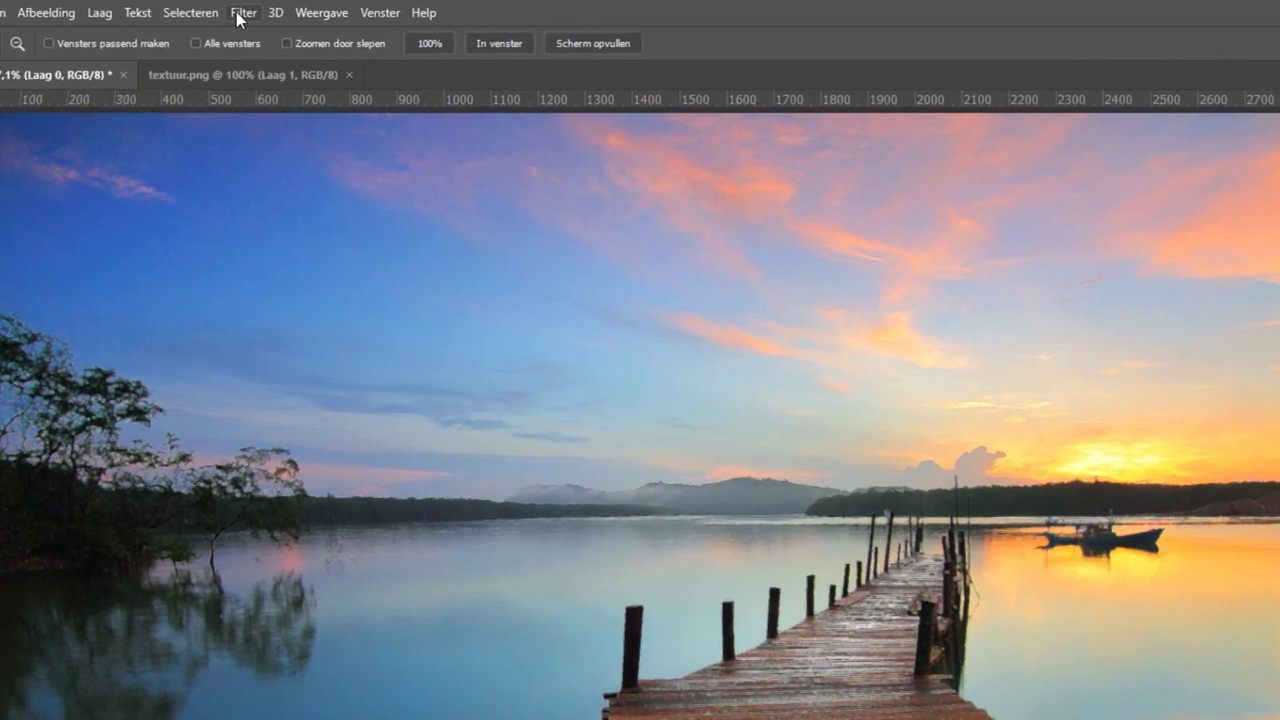
# Apply Slim vervagen to Laag 0 with Straal 10, Drempel 30 and Kwaliteit Hoog
pyautogui.click(240, 13)
pyautogui.moveTo(269, 352)
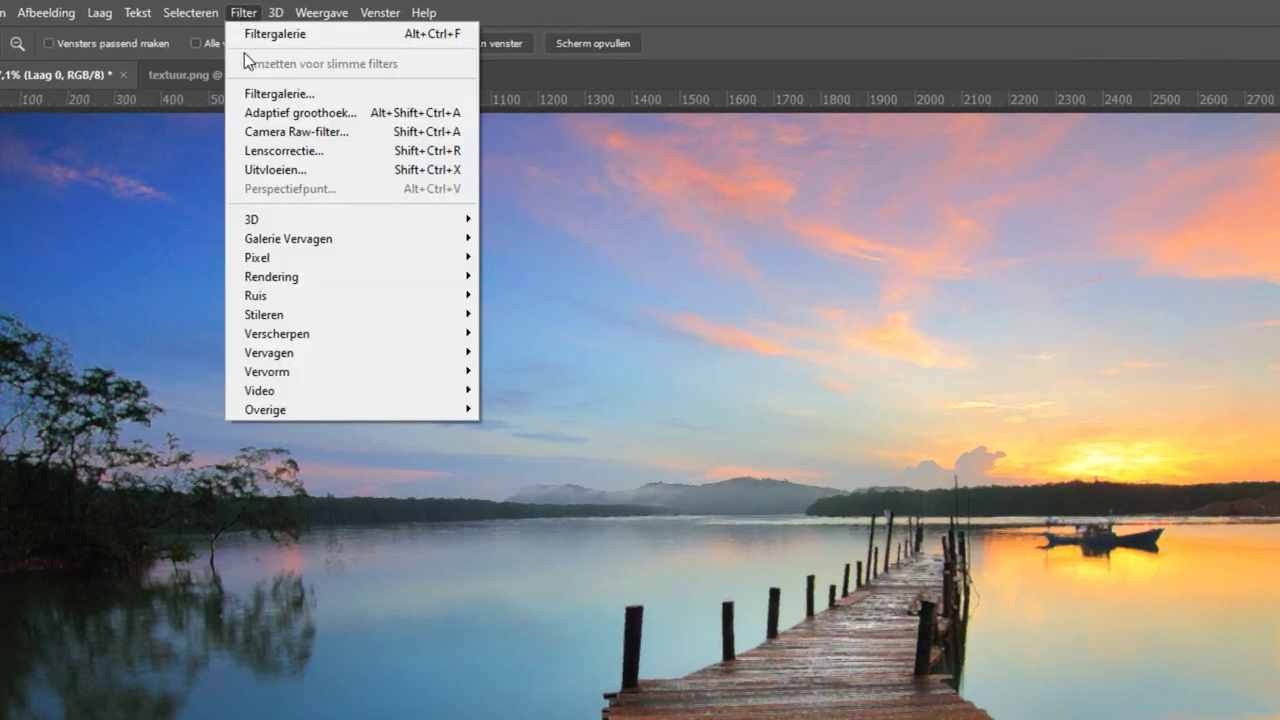
pyautogui.click(530, 466)
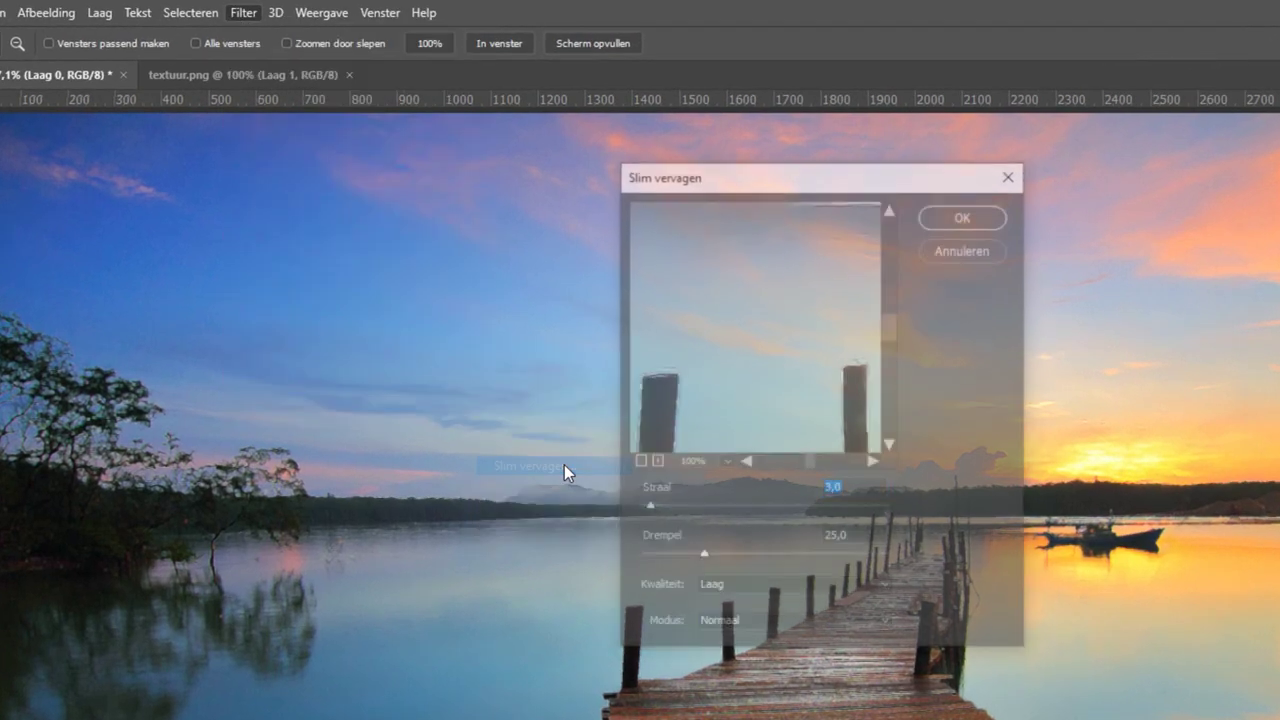
pyautogui.moveTo(667, 508); pyautogui.dragTo(664, 513)
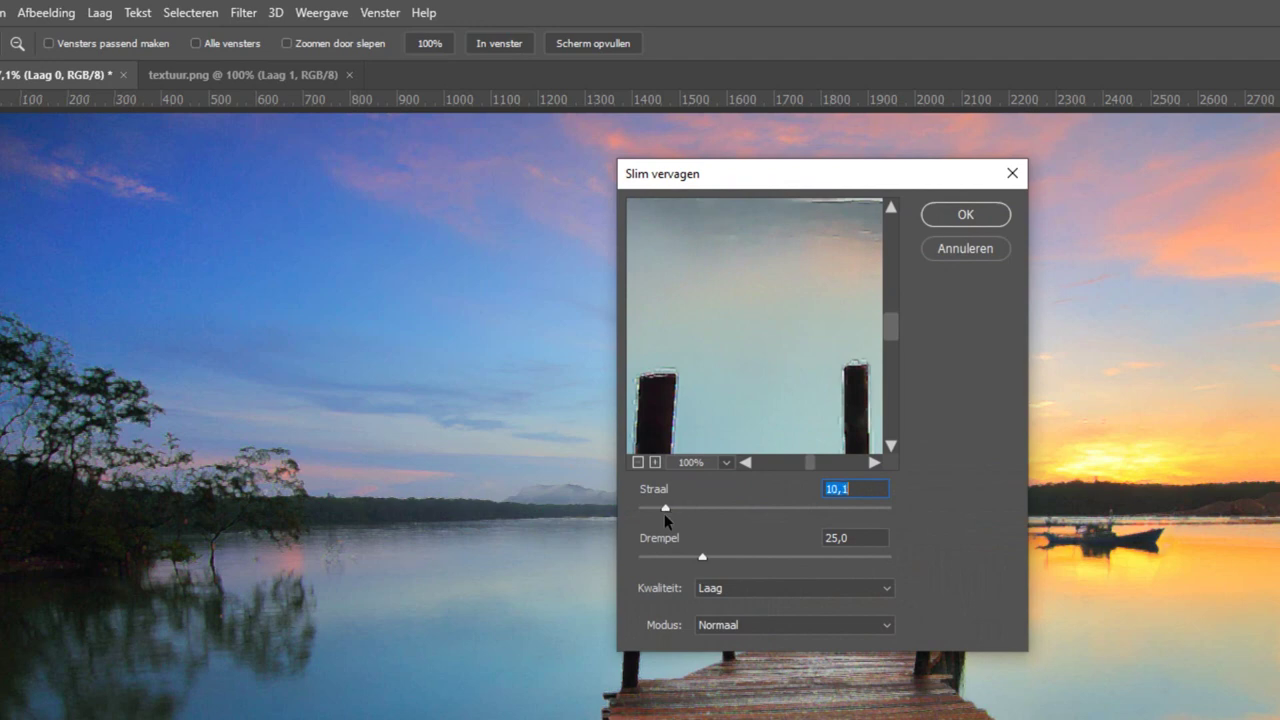
pyautogui.write('1')
pyautogui.write('0')
pyautogui.click(720, 556)
pyautogui.moveTo(720, 557); pyautogui.dragTo(714, 558)
pyautogui.write('3')
pyautogui.write('0')
pyautogui.click(741, 588)
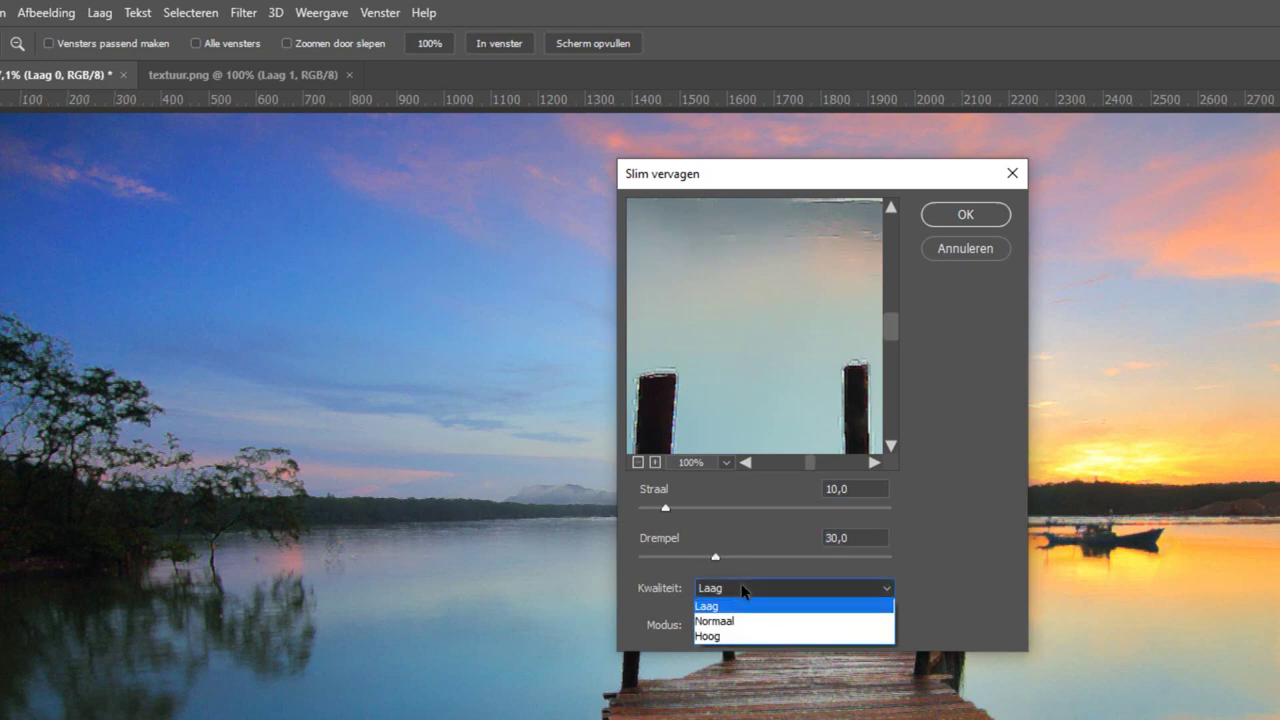
pyautogui.click(741, 636)
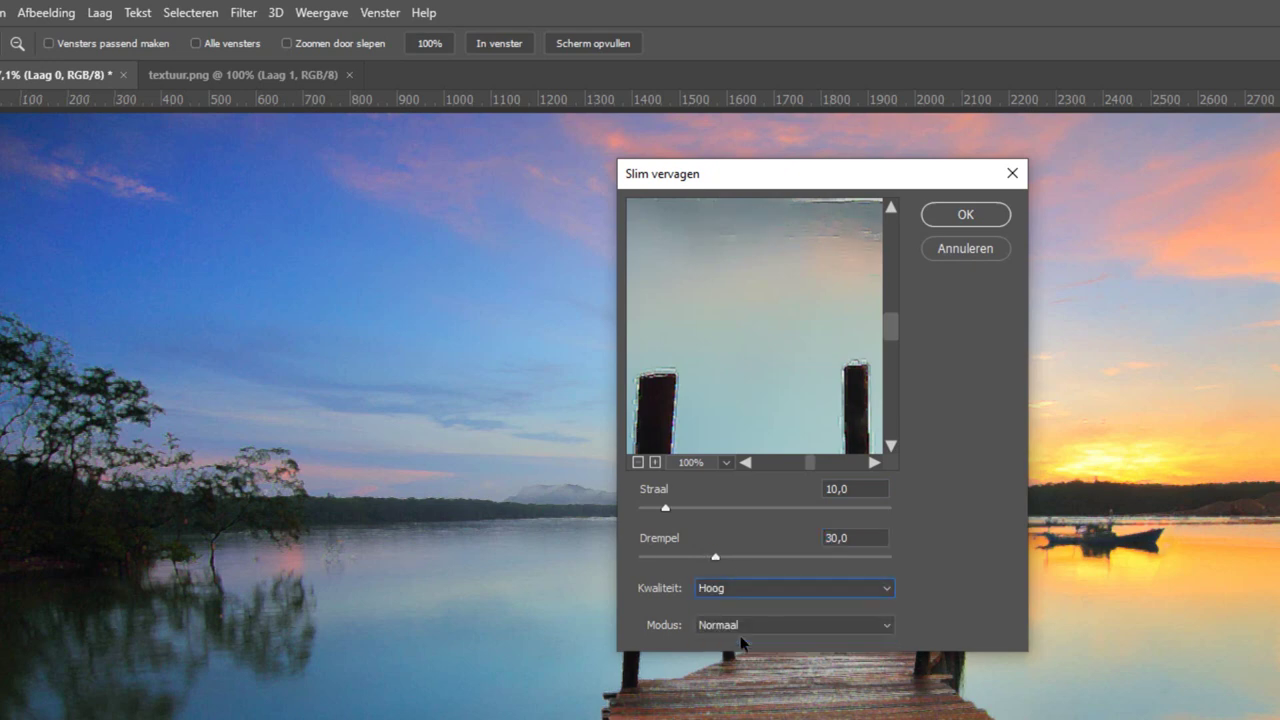
pyautogui.click(965, 214)
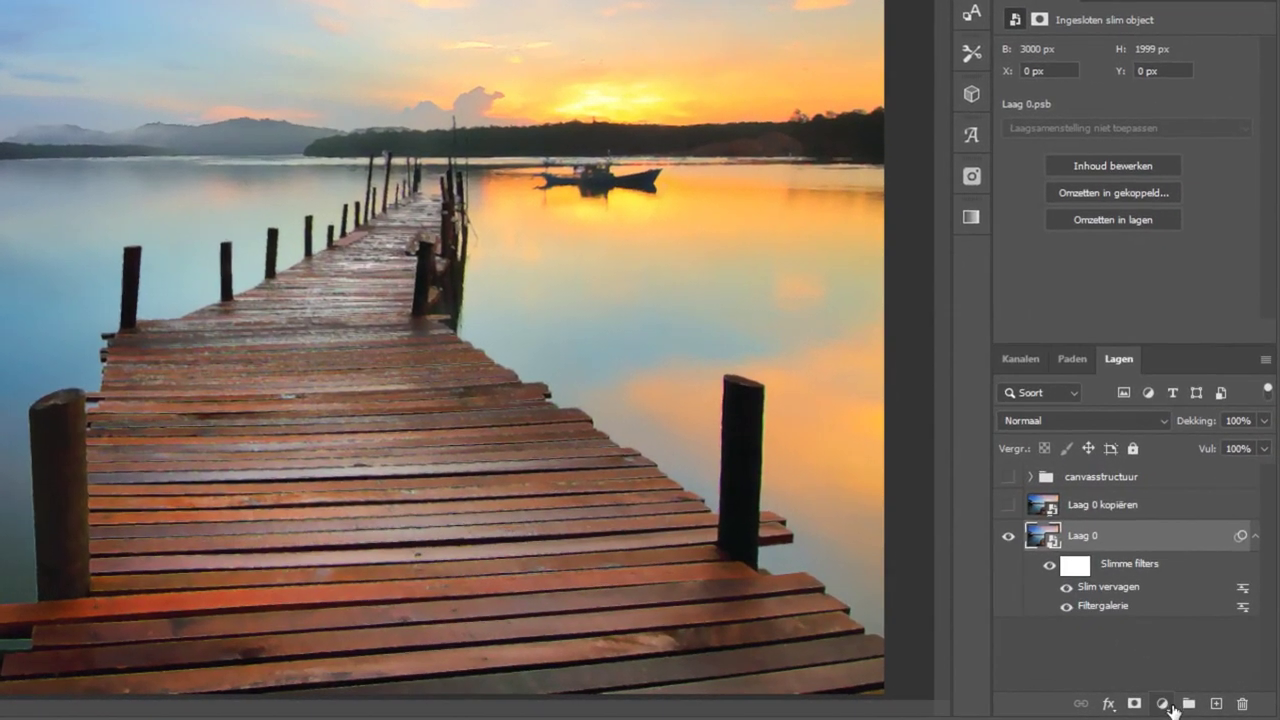
# Add a Levendigheid adjustment layer with vibrance +100 and saturation 0, then select Laag 0 kopiëren
pyautogui.click(1161, 705)
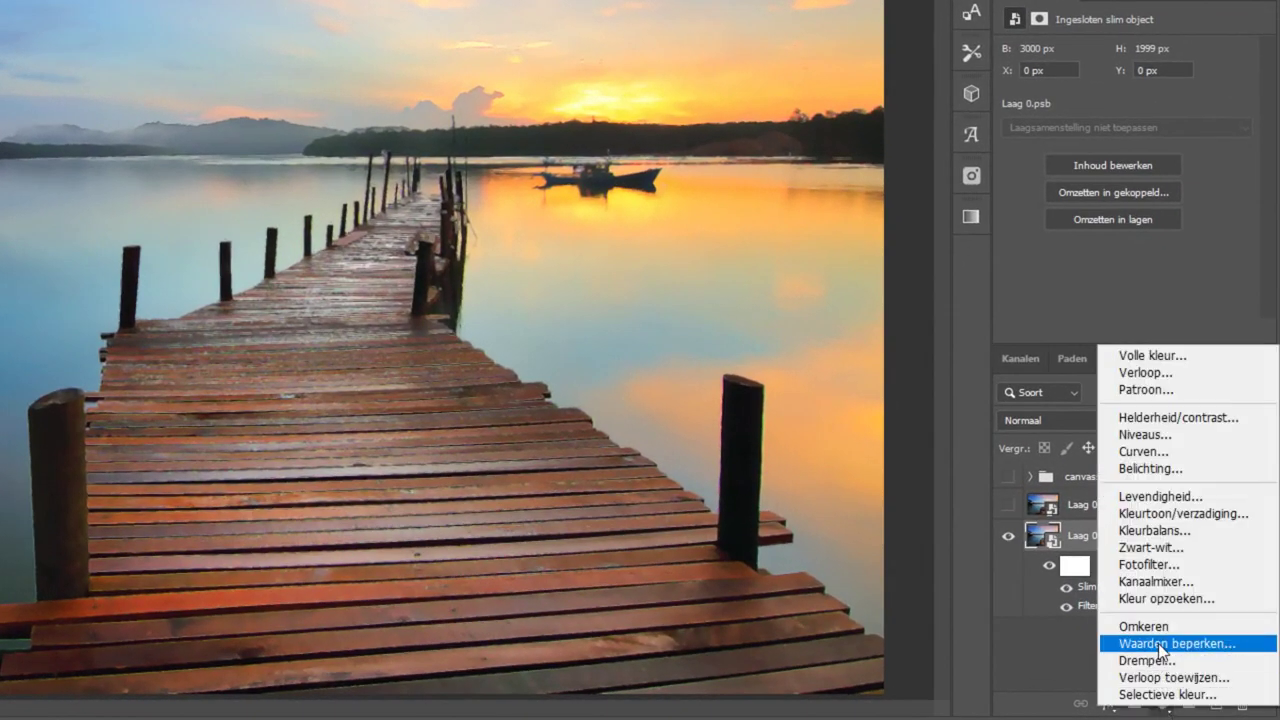
pyautogui.click(1196, 500)
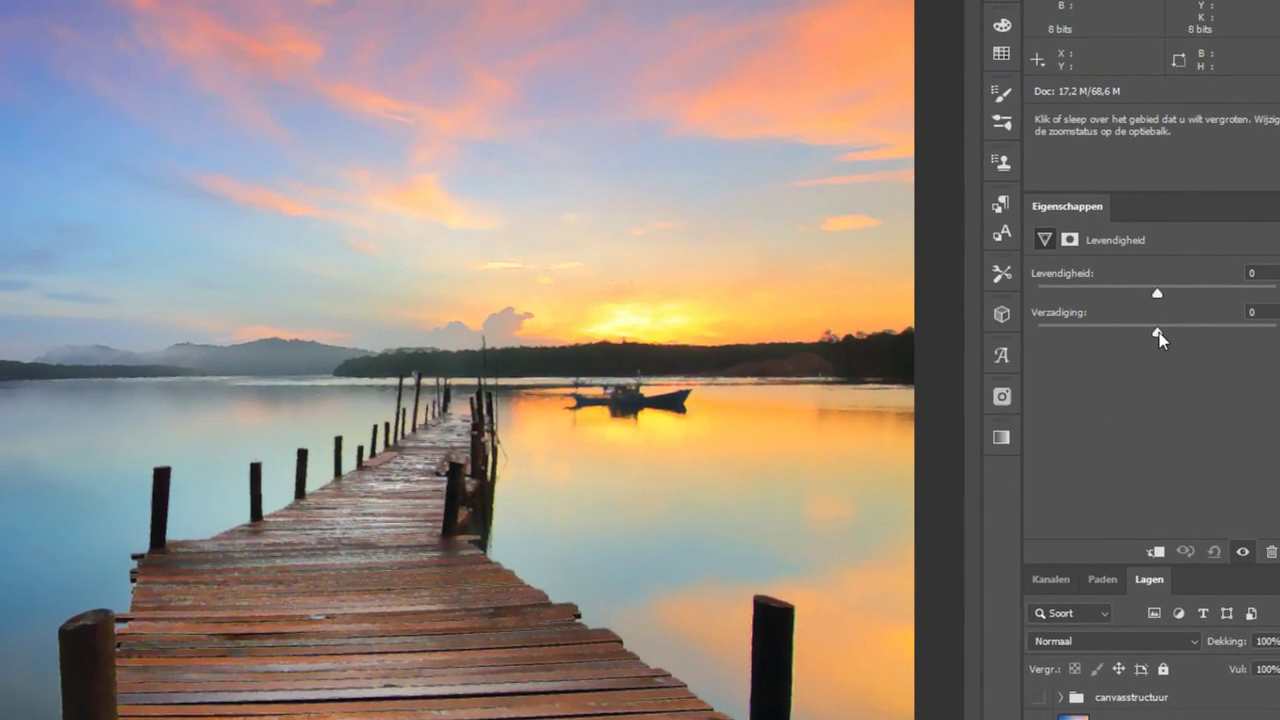
pyautogui.moveTo(1157, 335); pyautogui.dragTo(1276, 335)
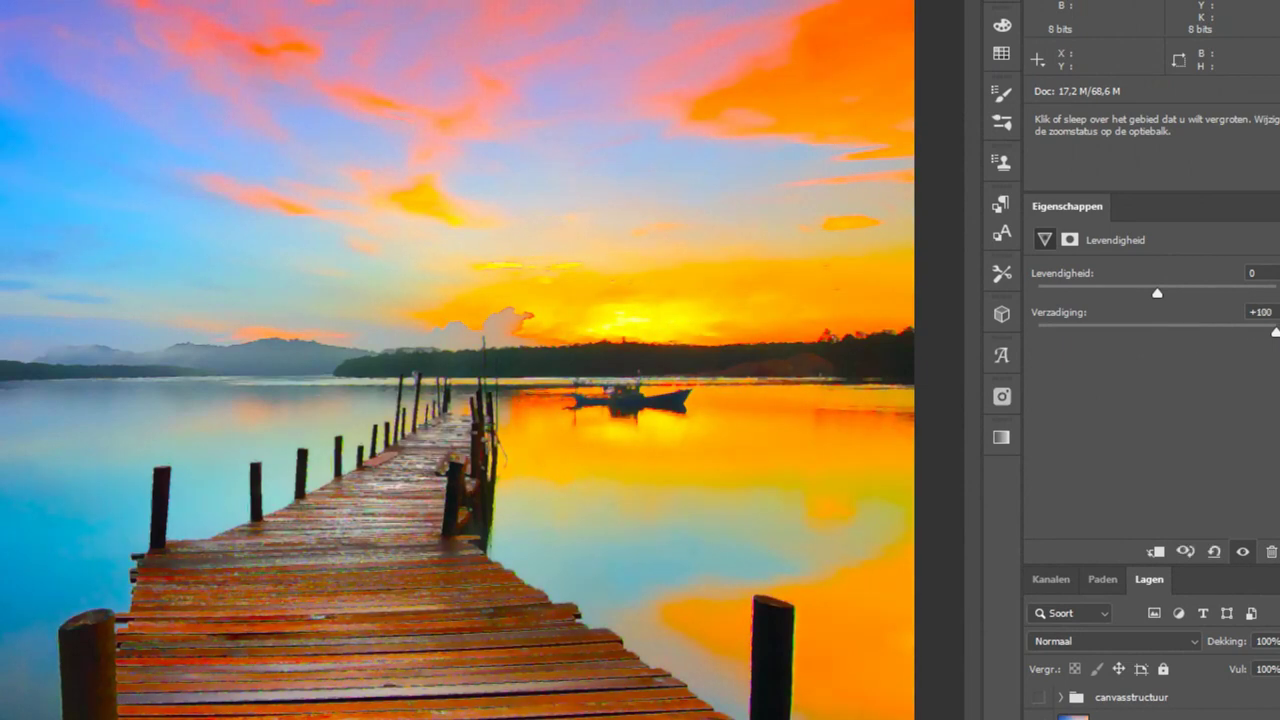
pyautogui.click(1260, 312)
pyautogui.write('0')
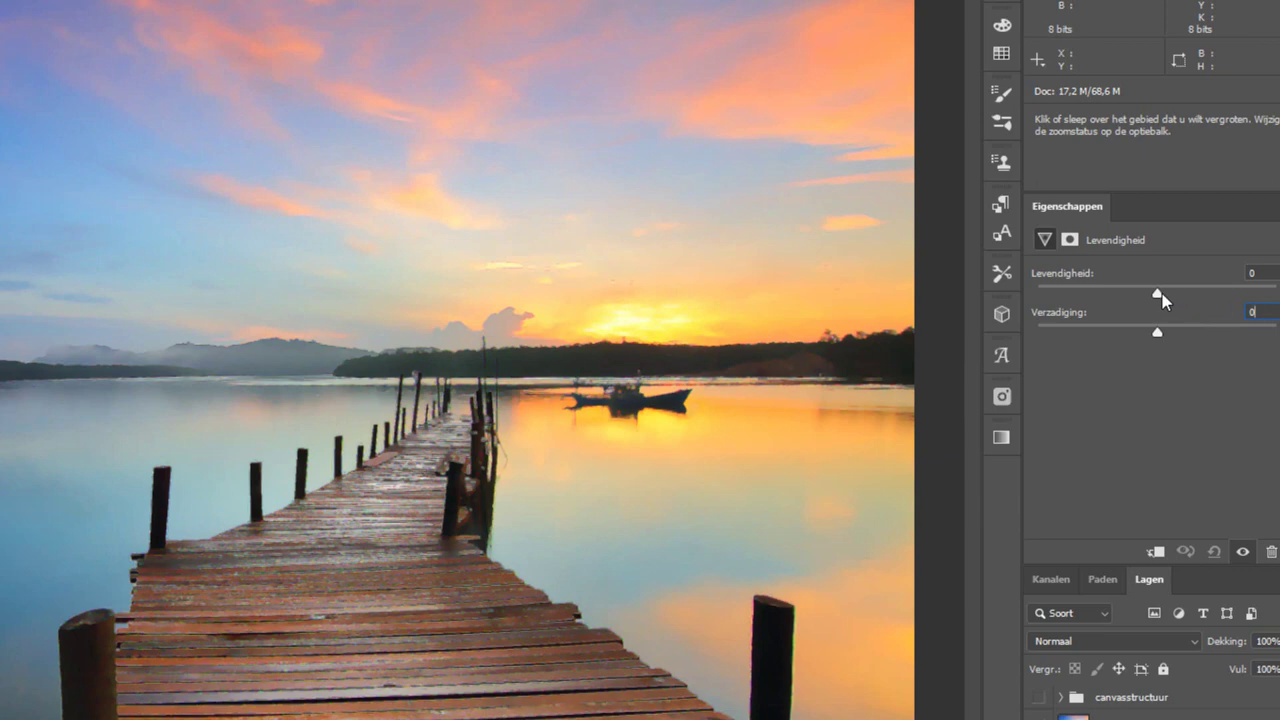
pyautogui.moveTo(1157, 293); pyautogui.dragTo(1276, 295)
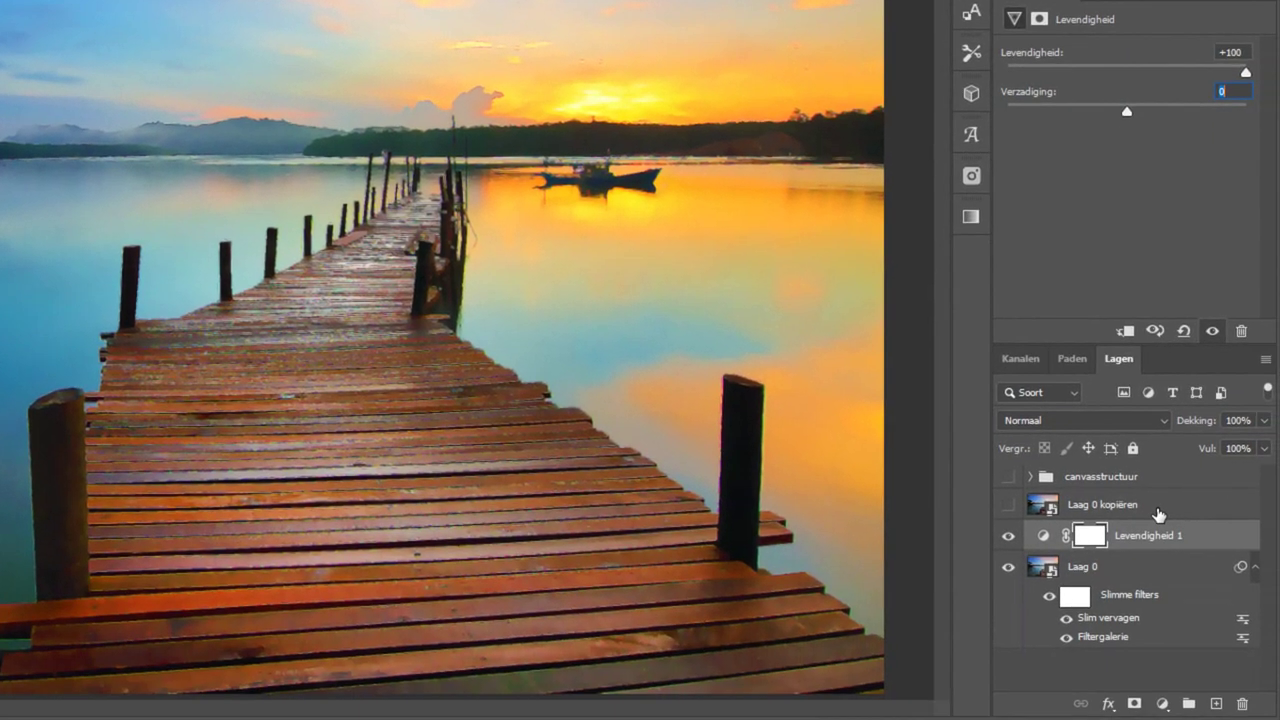
pyautogui.click(1155, 508)
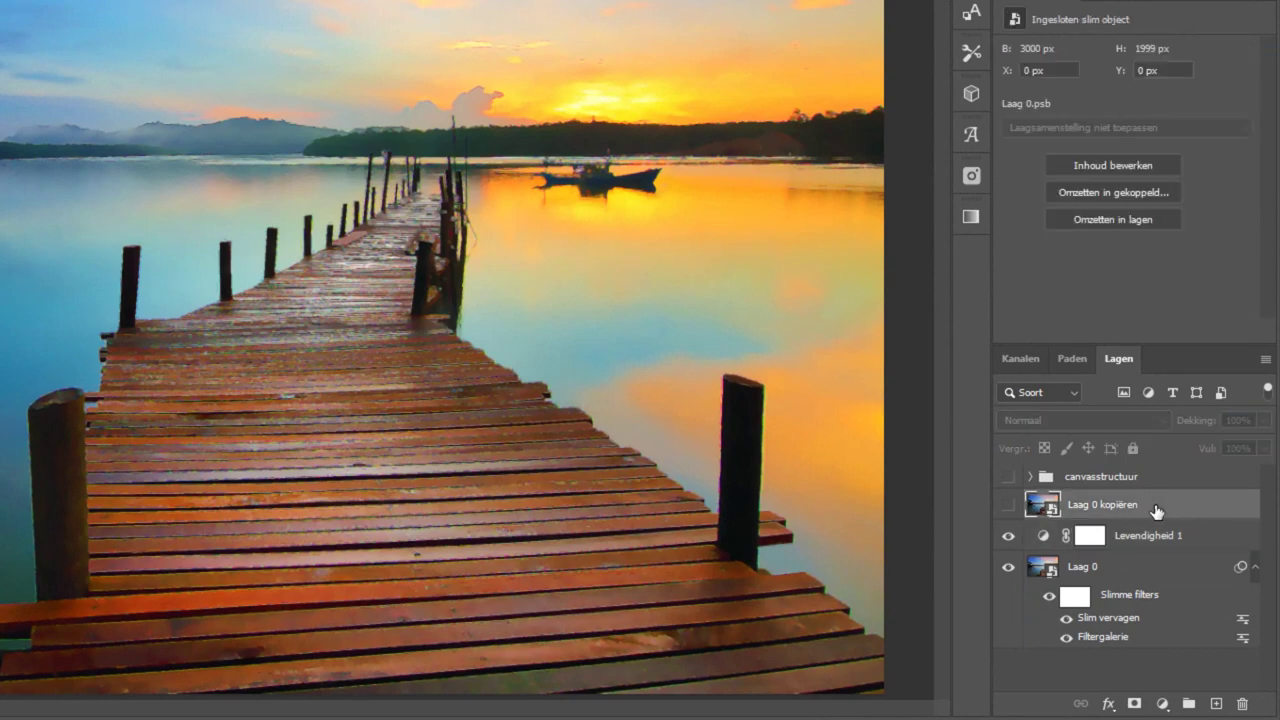
# Show Laag 0 kopiëren and apply Oplichtende rand with edge width 1, brightness 12, smoothness 15
pyautogui.click(1007, 511)
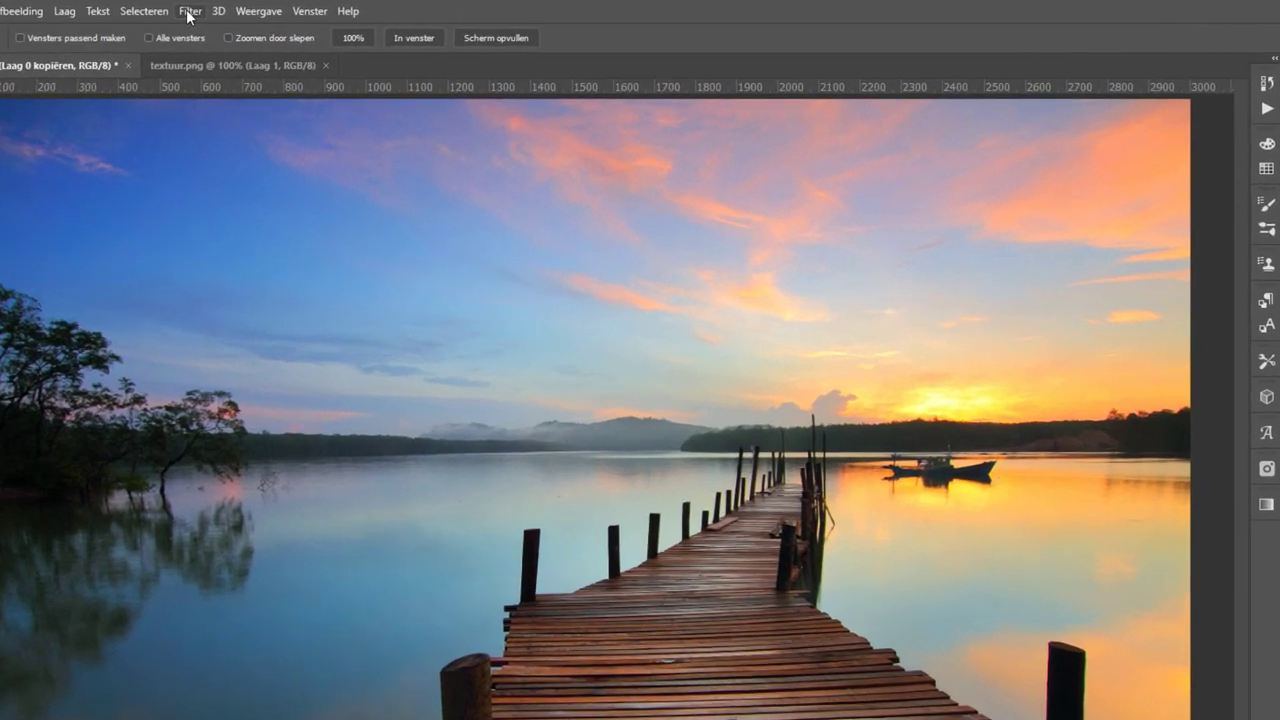
pyautogui.click(252, 9)
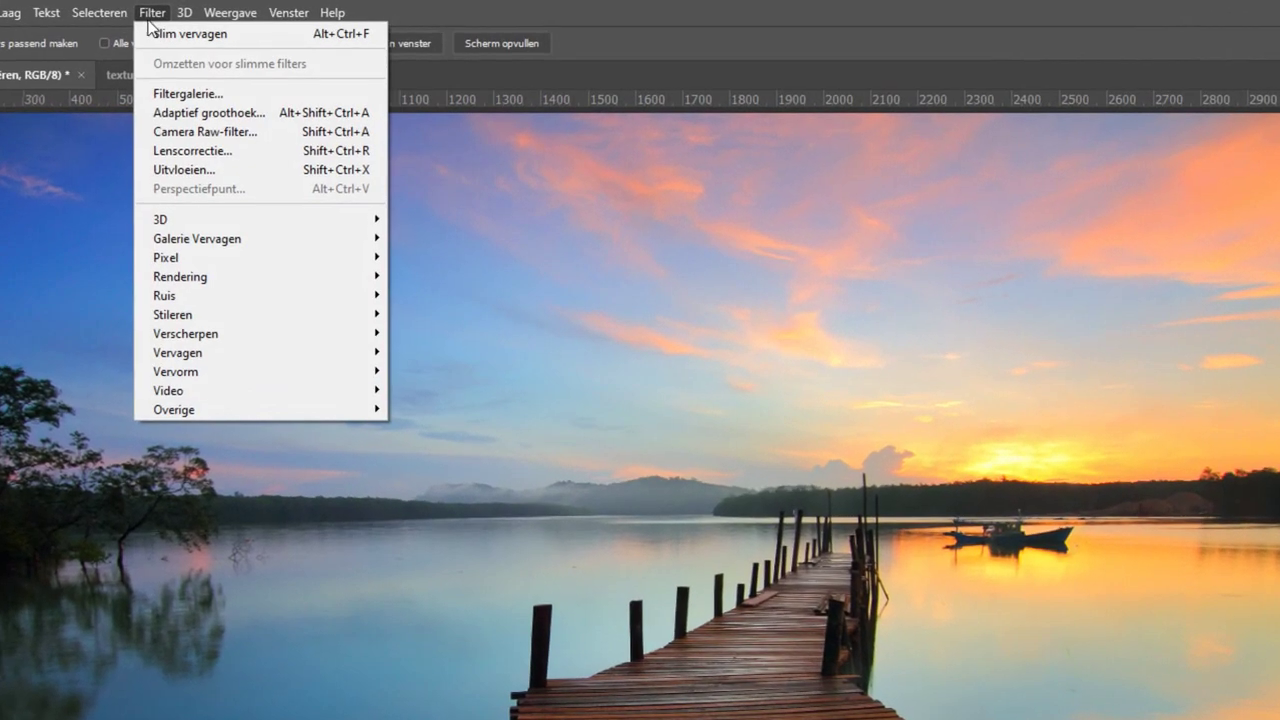
pyautogui.click(181, 96)
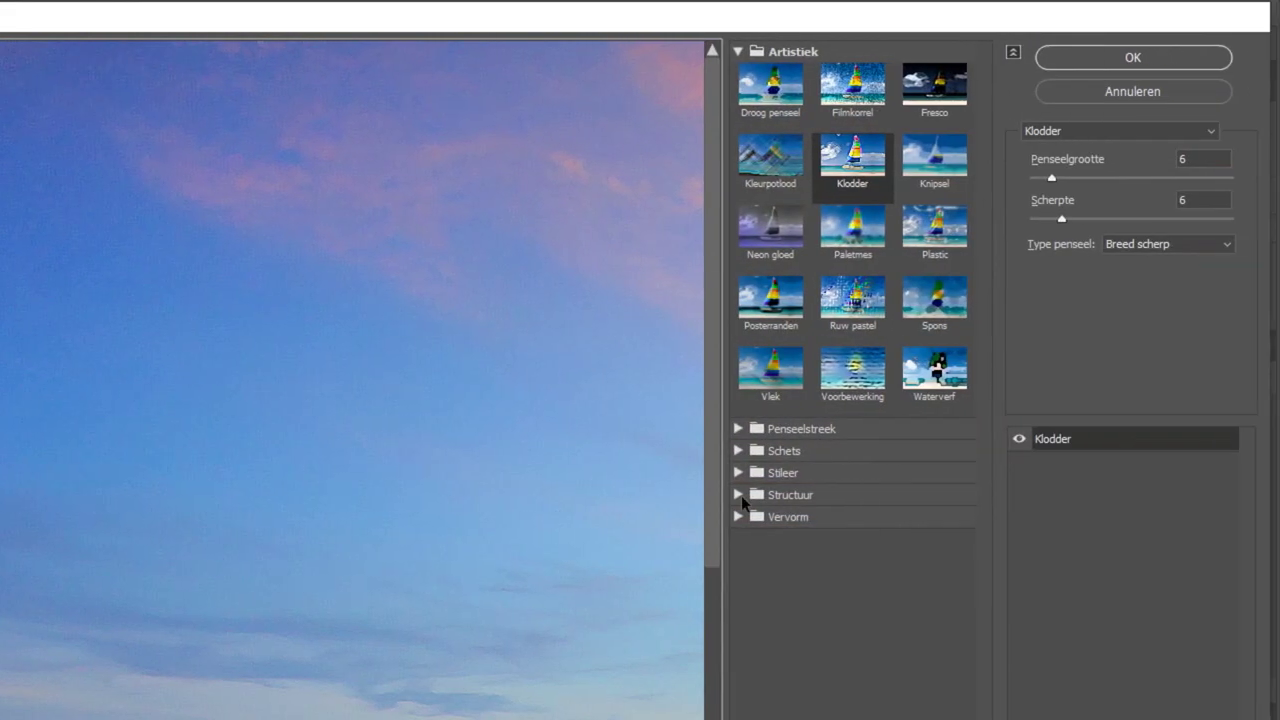
pyautogui.click(740, 472)
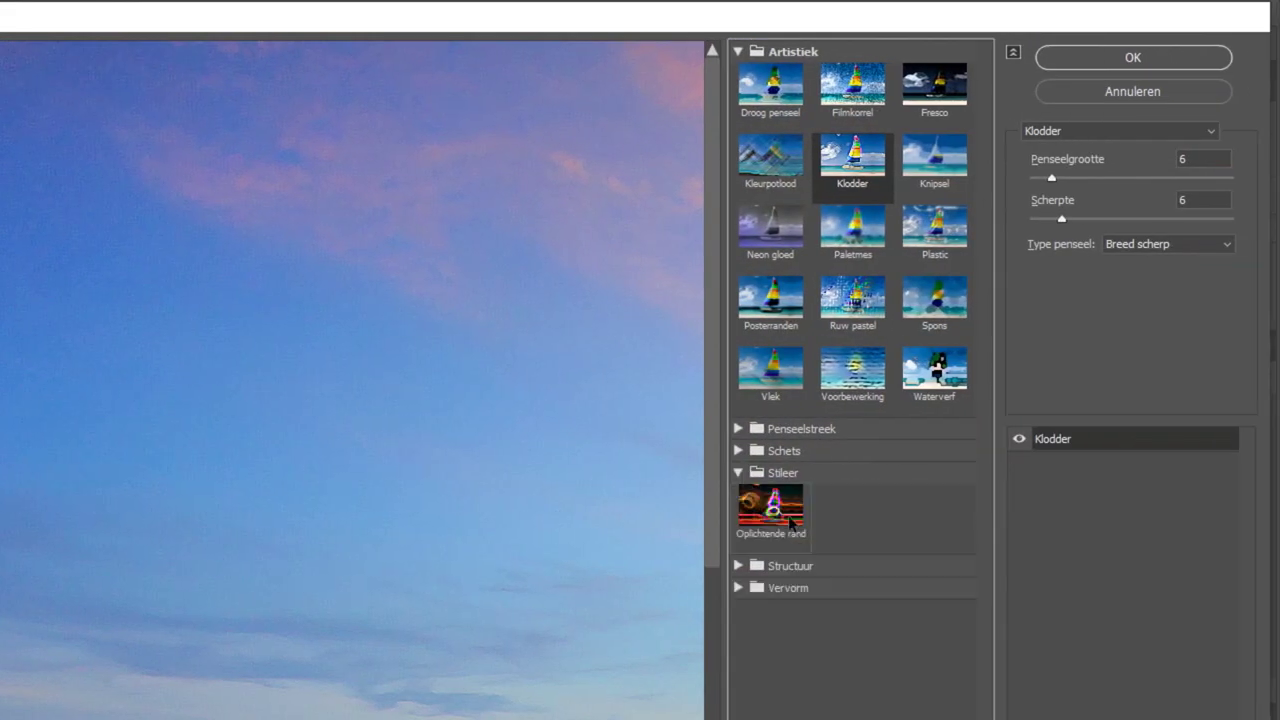
pyautogui.click(788, 512)
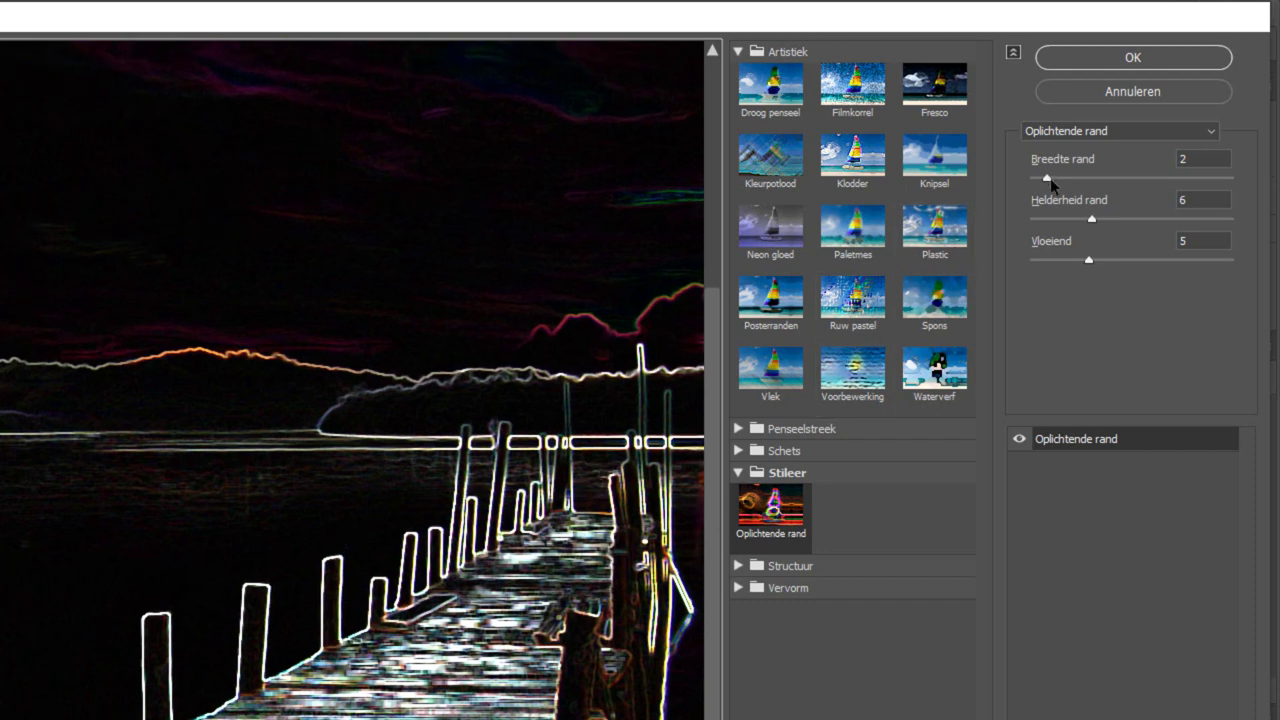
pyautogui.moveTo(1046, 178); pyautogui.dragTo(1038, 178)
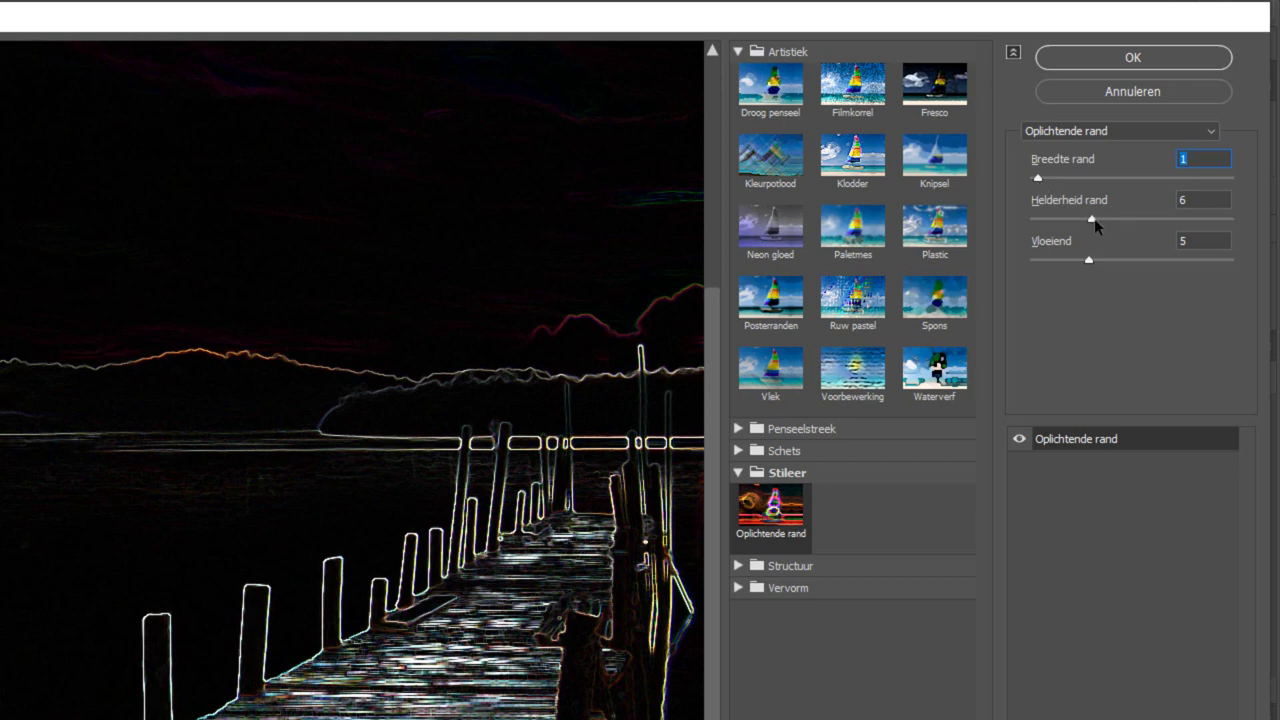
pyautogui.moveTo(1095, 220); pyautogui.dragTo(1150, 219)
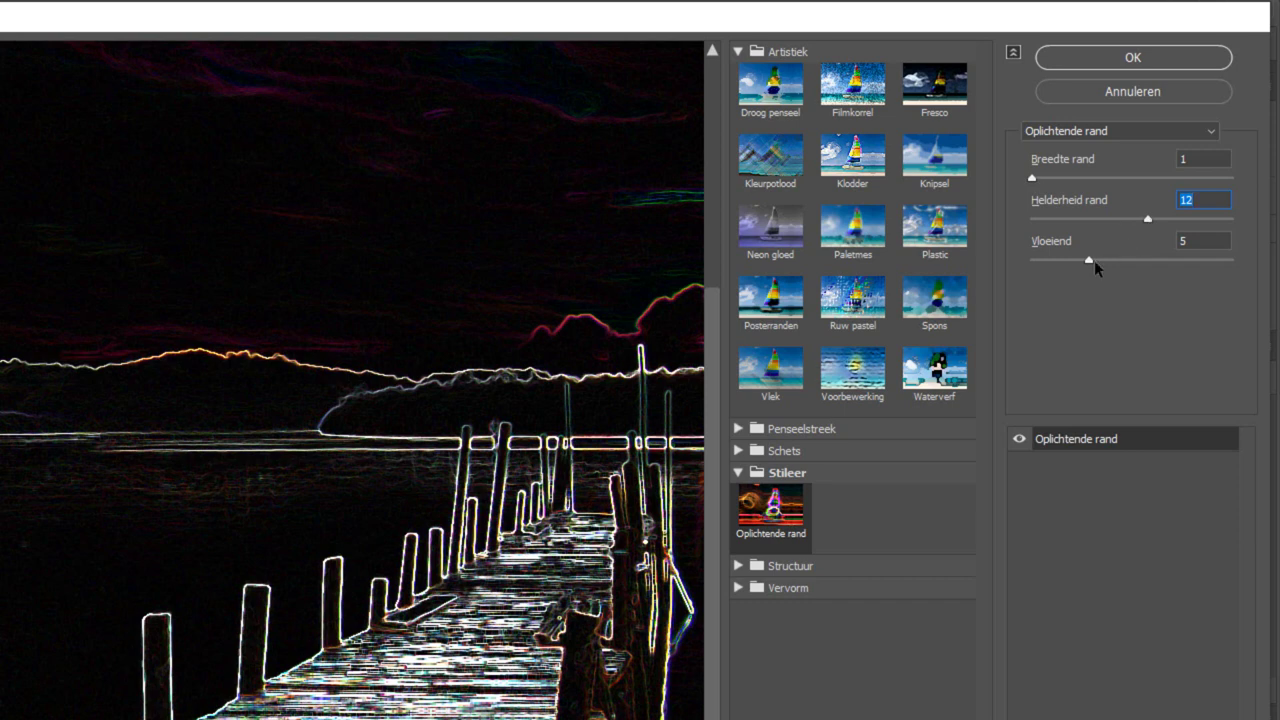
pyautogui.moveTo(1089, 260); pyautogui.dragTo(1231, 257)
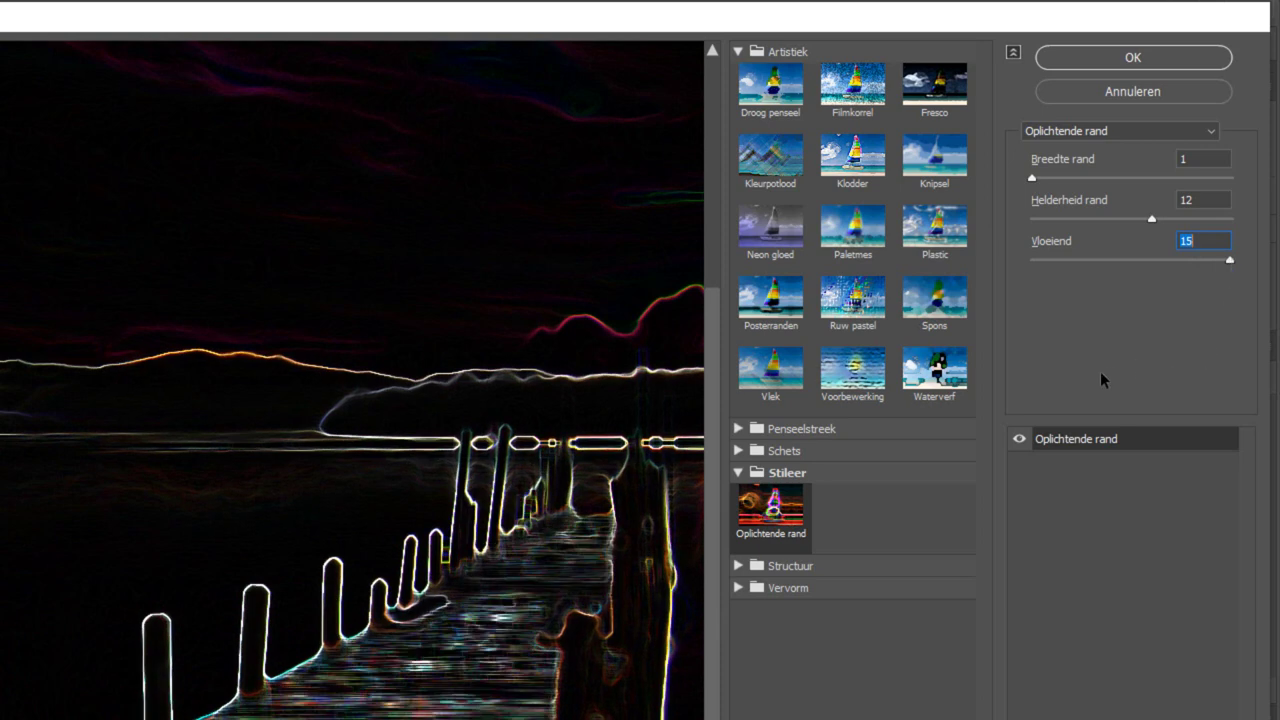
pyautogui.click(1073, 58)
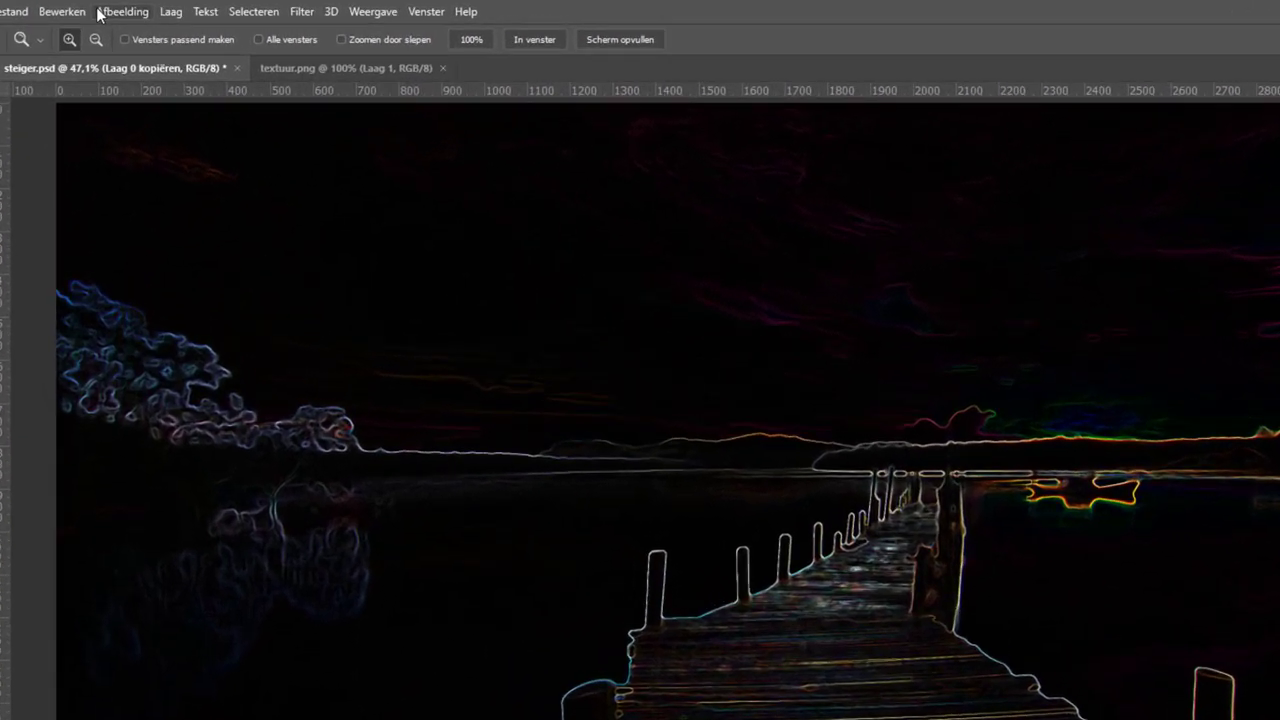
# Desaturate Laag 0 kopiëren with a Kleurtoon/verzadiging adjustment at Verzadiging -100
pyautogui.click(105, 9)
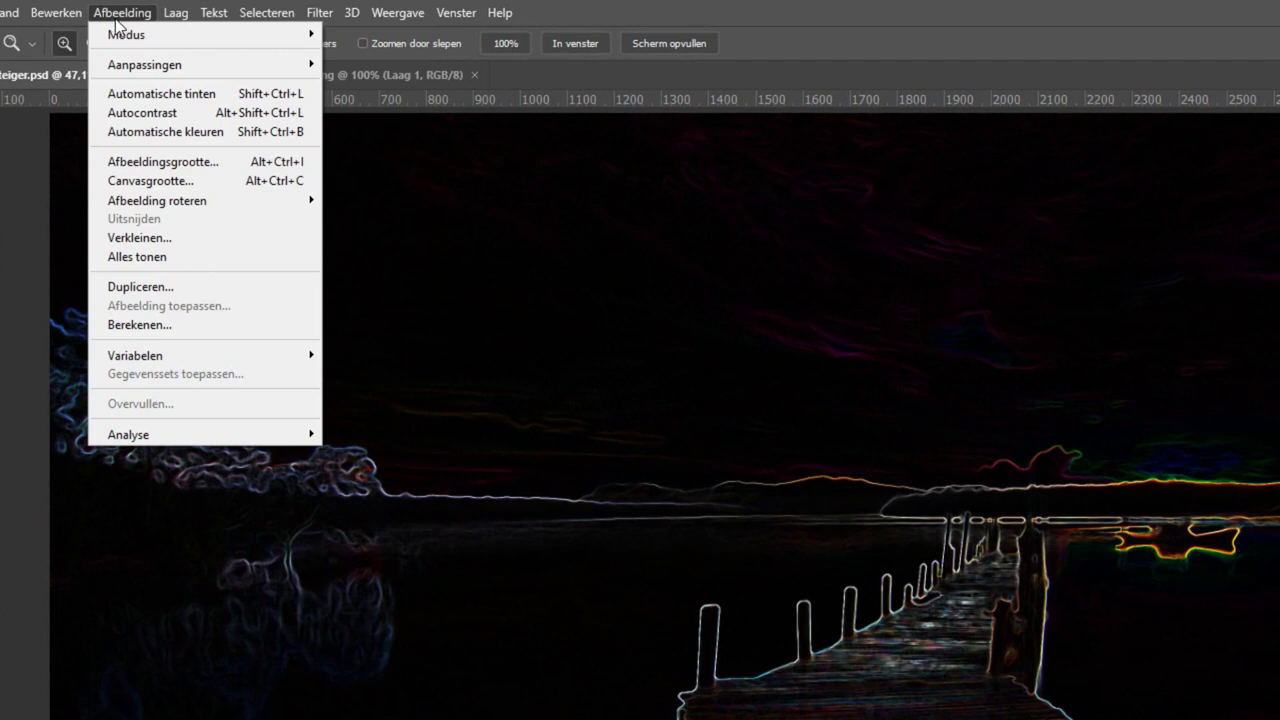
pyautogui.moveTo(145, 64)
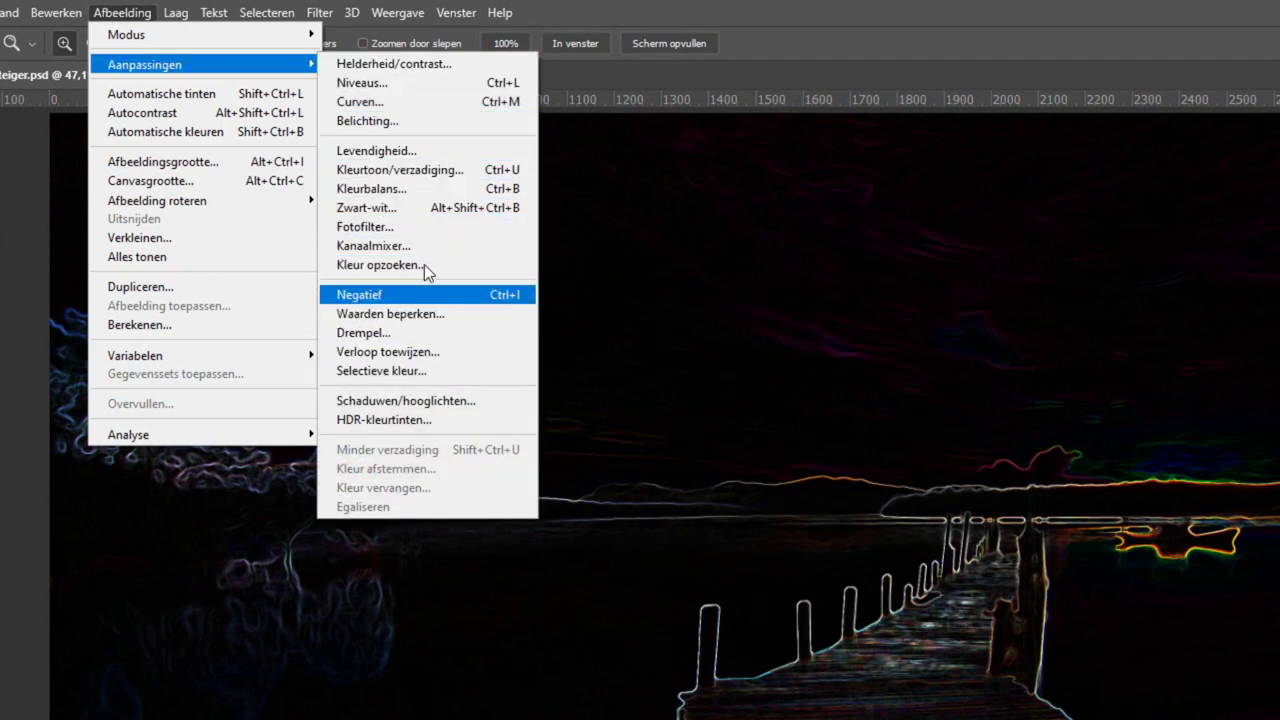
pyautogui.click(420, 171)
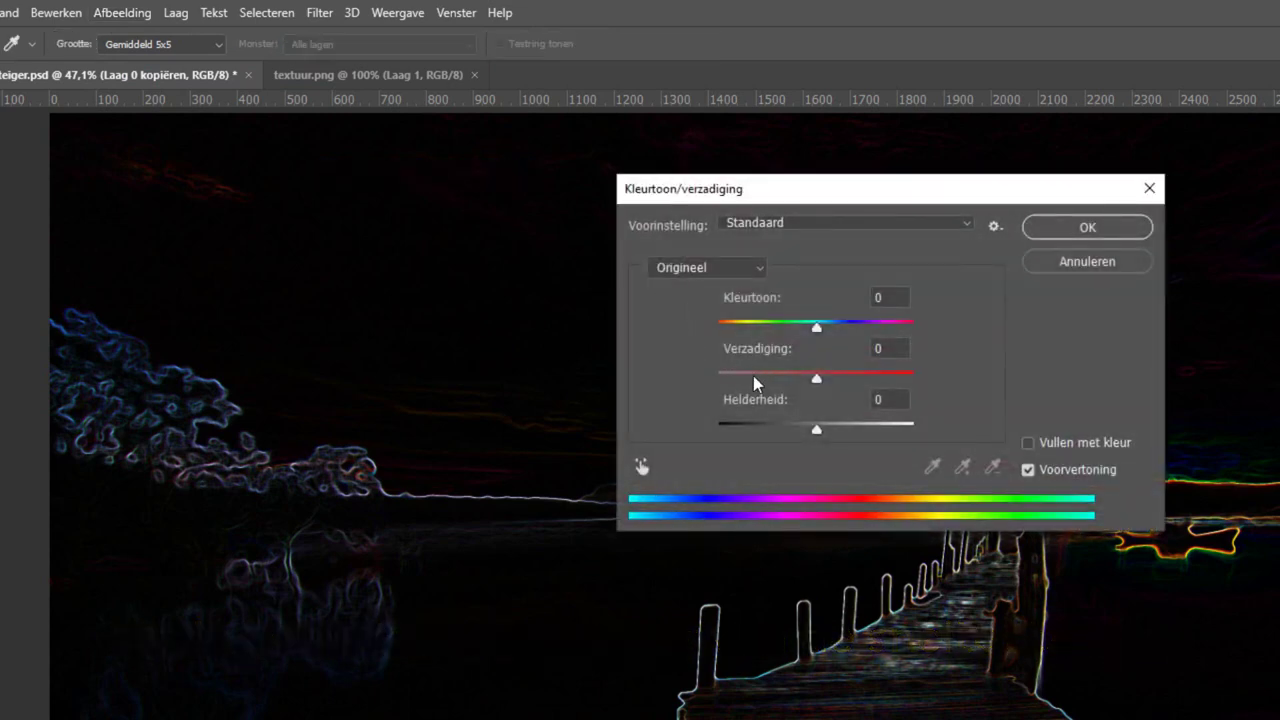
pyautogui.moveTo(754, 377); pyautogui.dragTo(651, 380)
pyautogui.click(1073, 230)
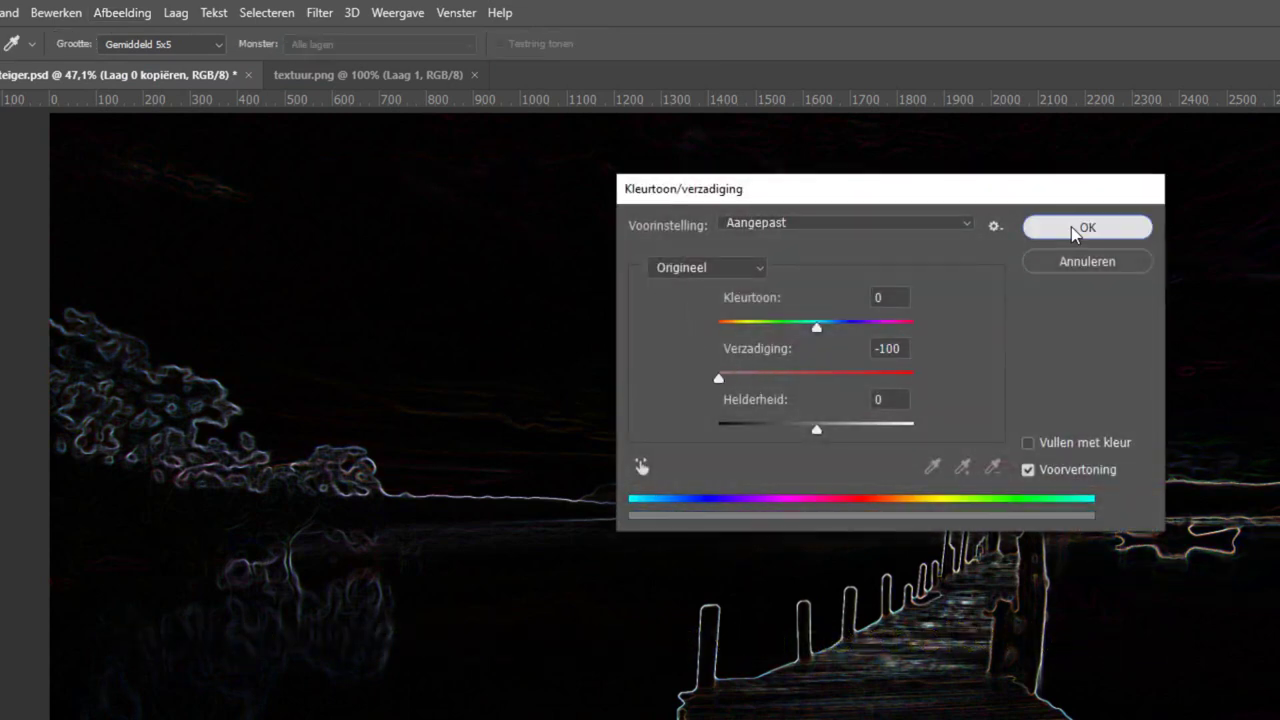
pyautogui.press('z')
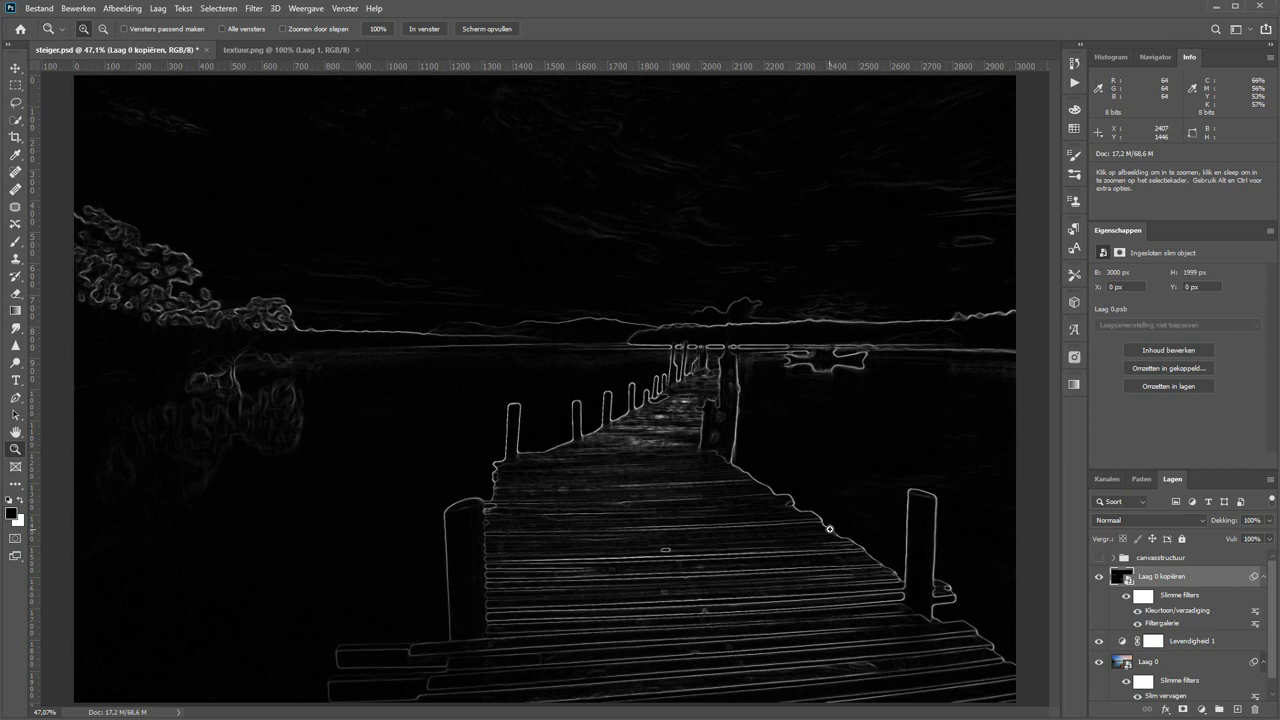
# Invert the outline layer and set its blend mode to Vermenigvuldigen
pyautogui.hotkey('ctrl', 'i')
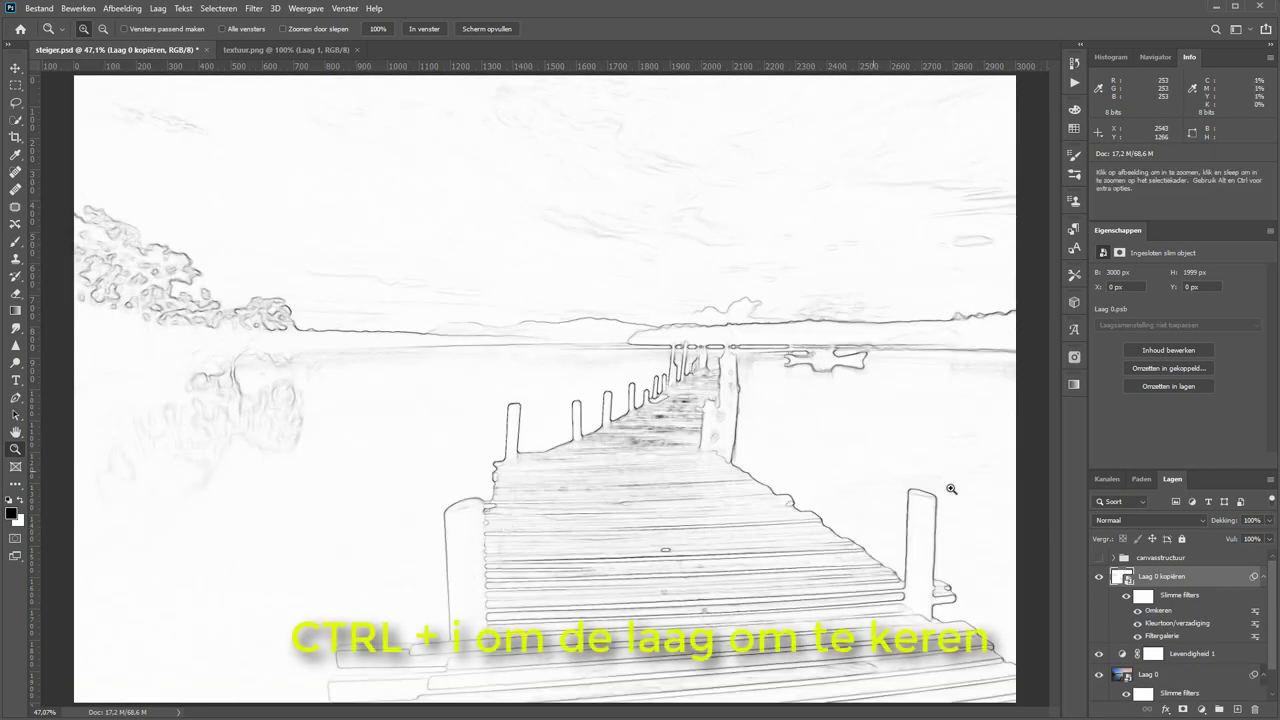
pyautogui.click(1141, 518)
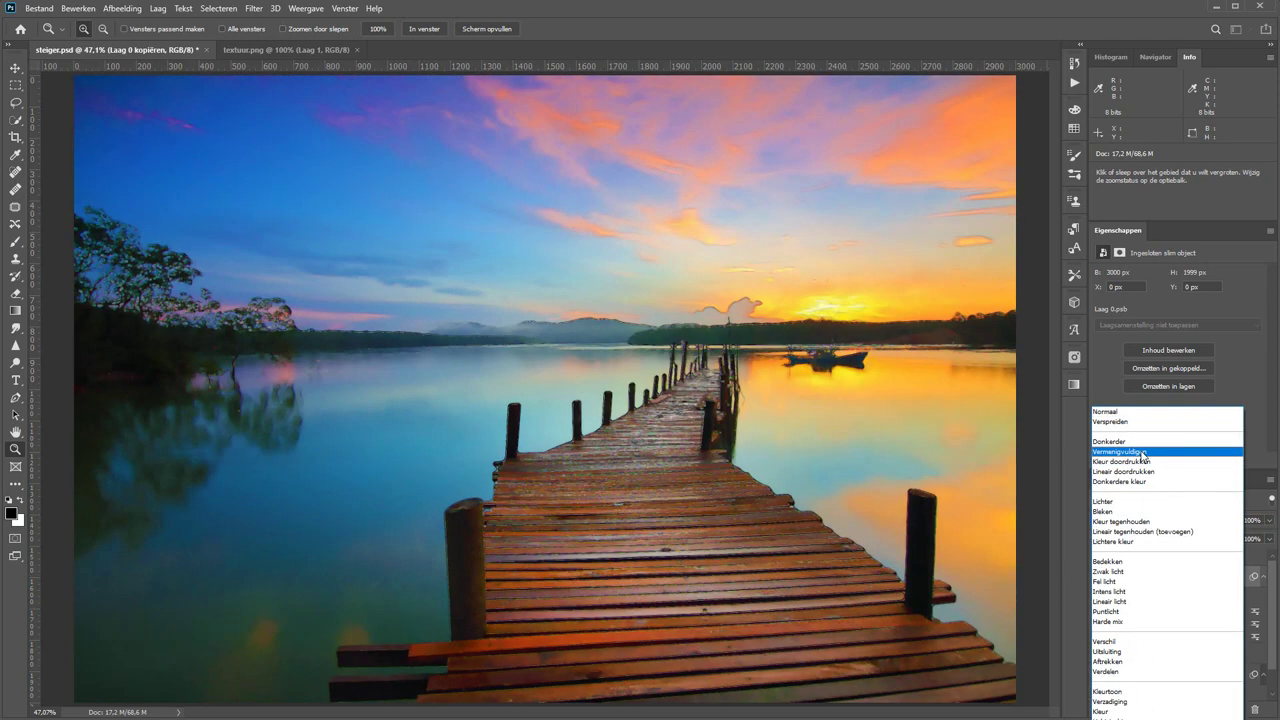
pyautogui.click(1143, 452)
pyautogui.moveTo(558, 291); pyautogui.dragTo(816, 425)
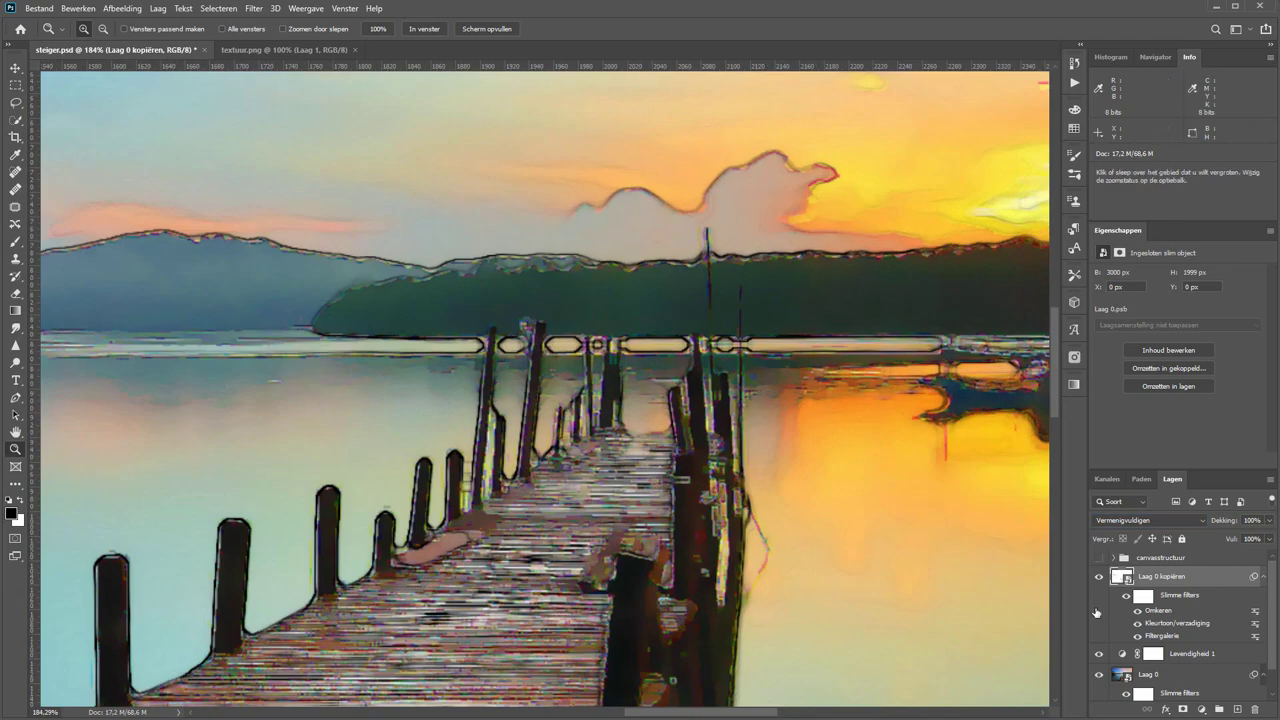
pyautogui.click(1099, 577)
# Lower the outline layer's Dekking to 51% and show the canvasstructuur group
pyautogui.moveTo(1227, 524); pyautogui.dragTo(1208, 525)
pyautogui.click(424, 29)
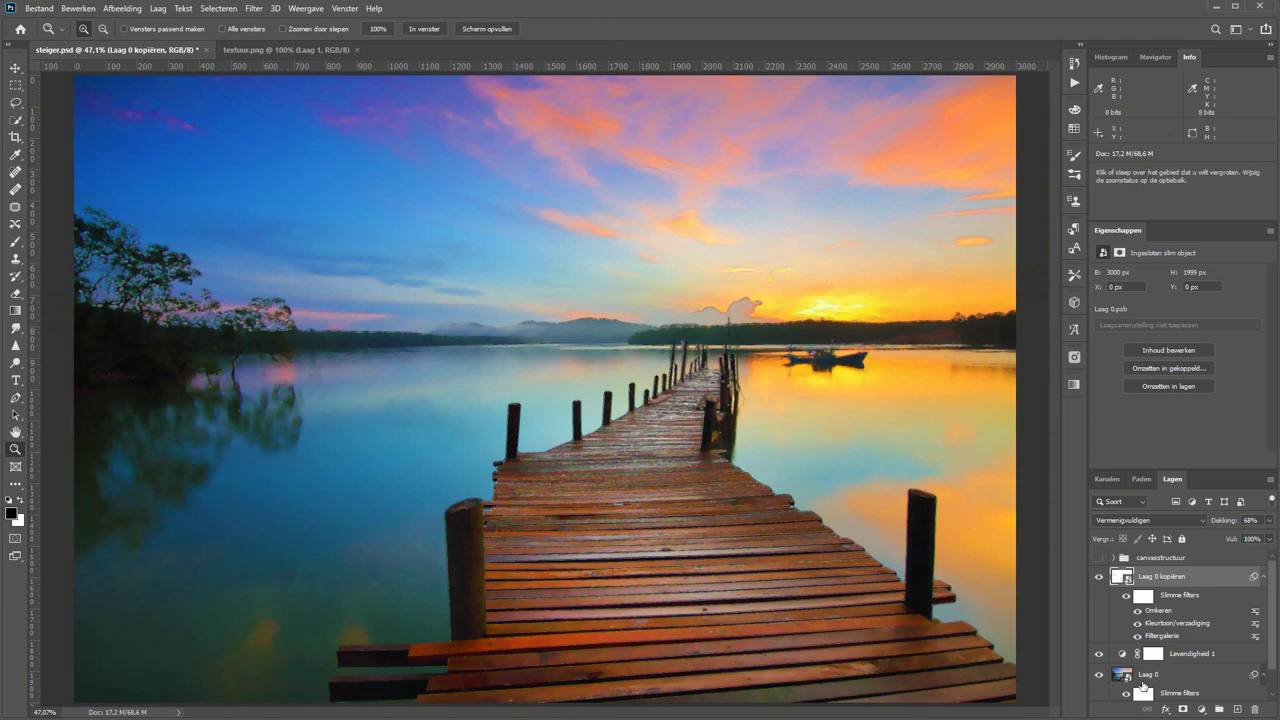
pyautogui.click(1099, 558)
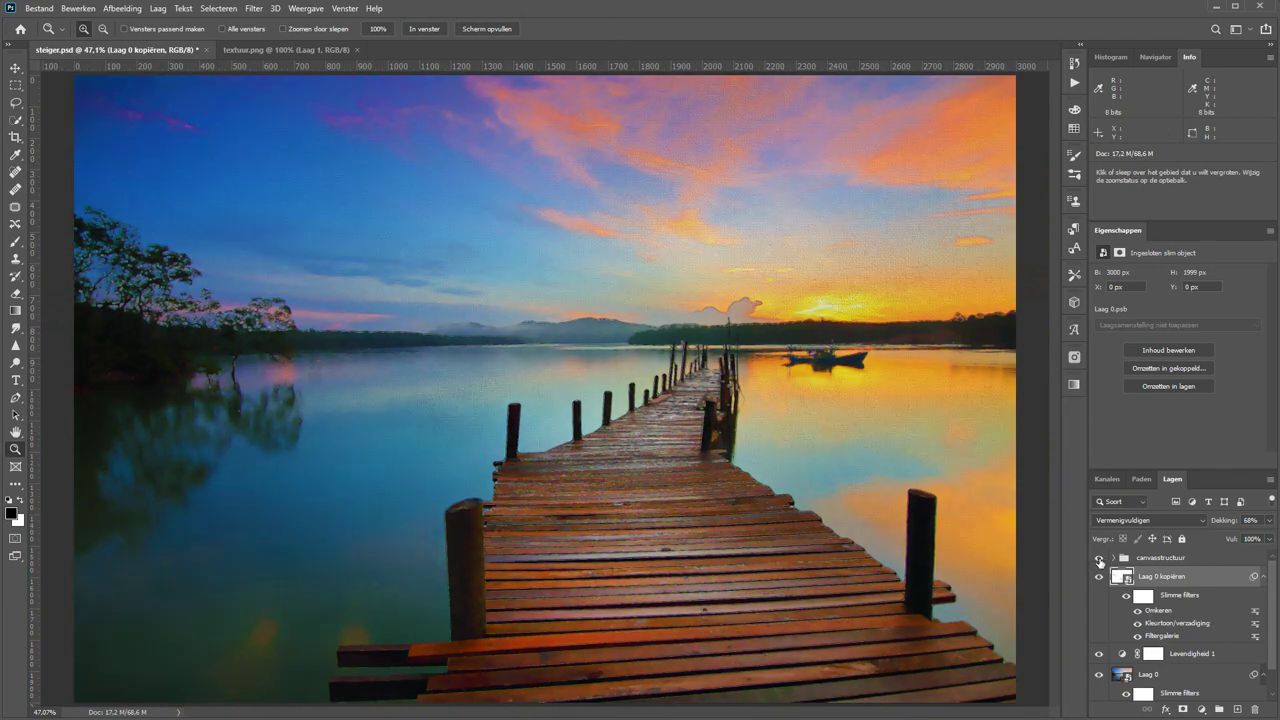
pyautogui.click(820, 483)
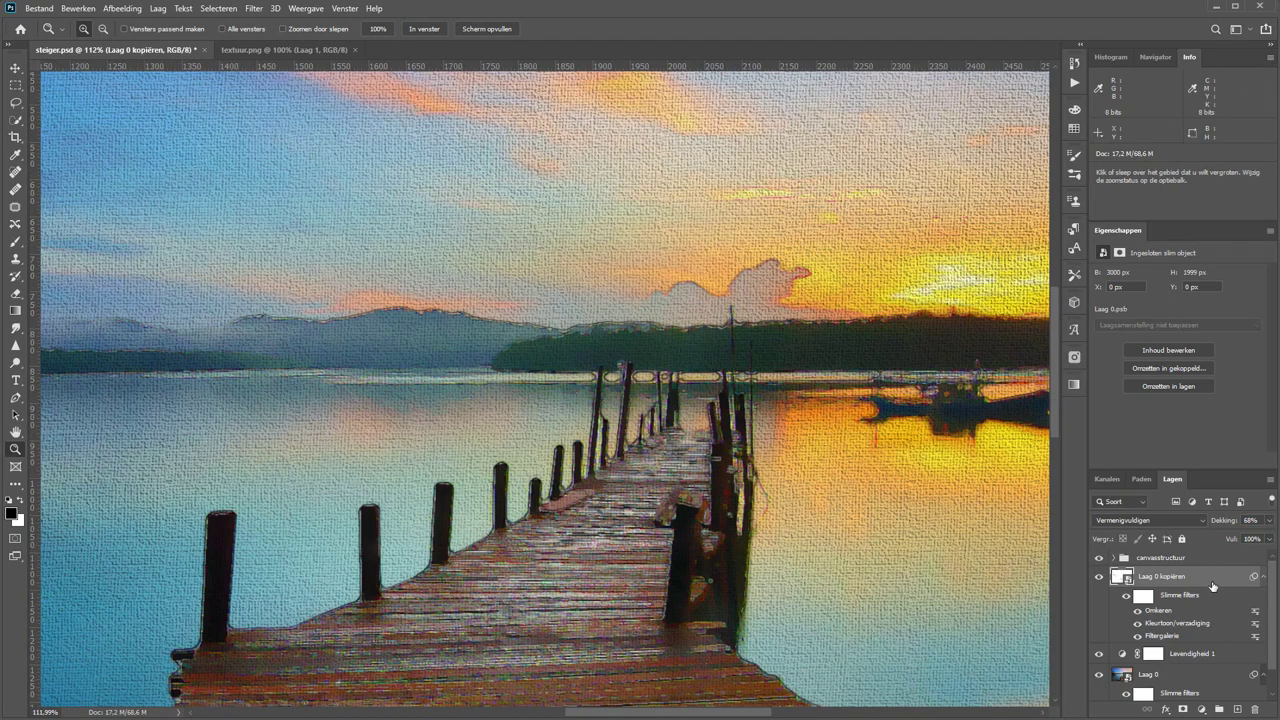
pyautogui.moveTo(1230, 521); pyautogui.dragTo(1213, 522)
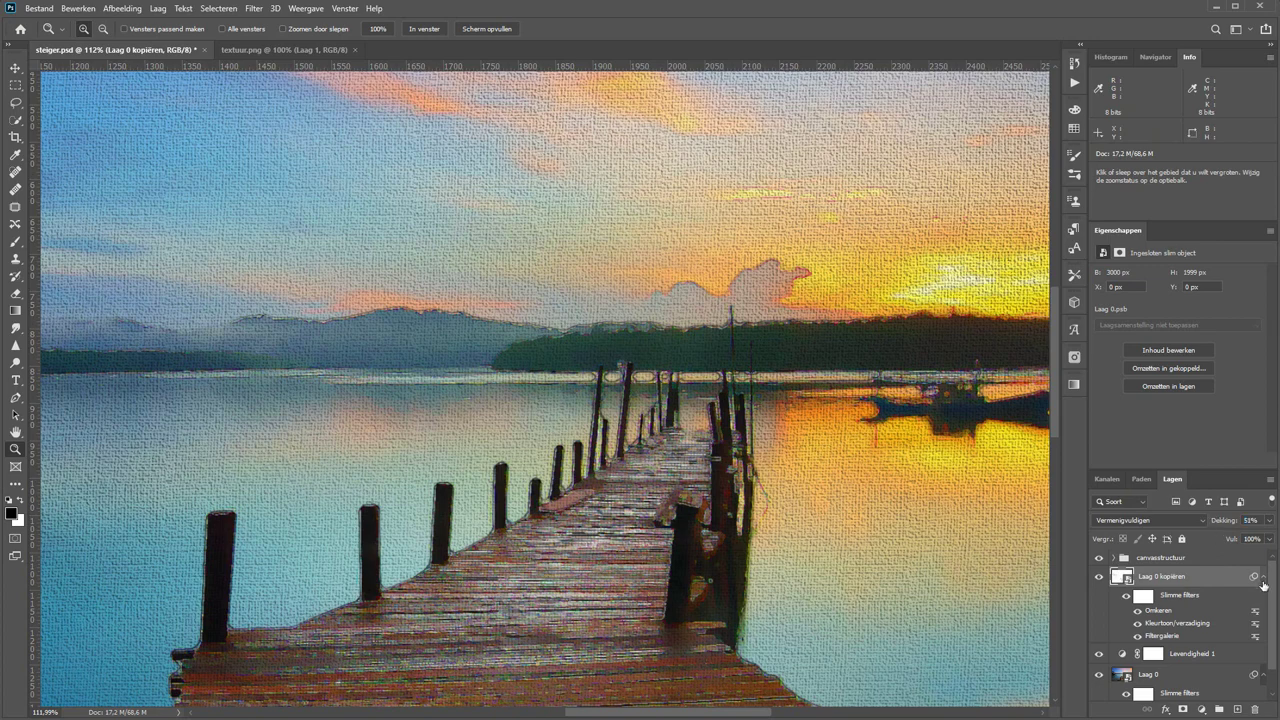
pyautogui.click(1165, 558)
pyautogui.click(427, 31)
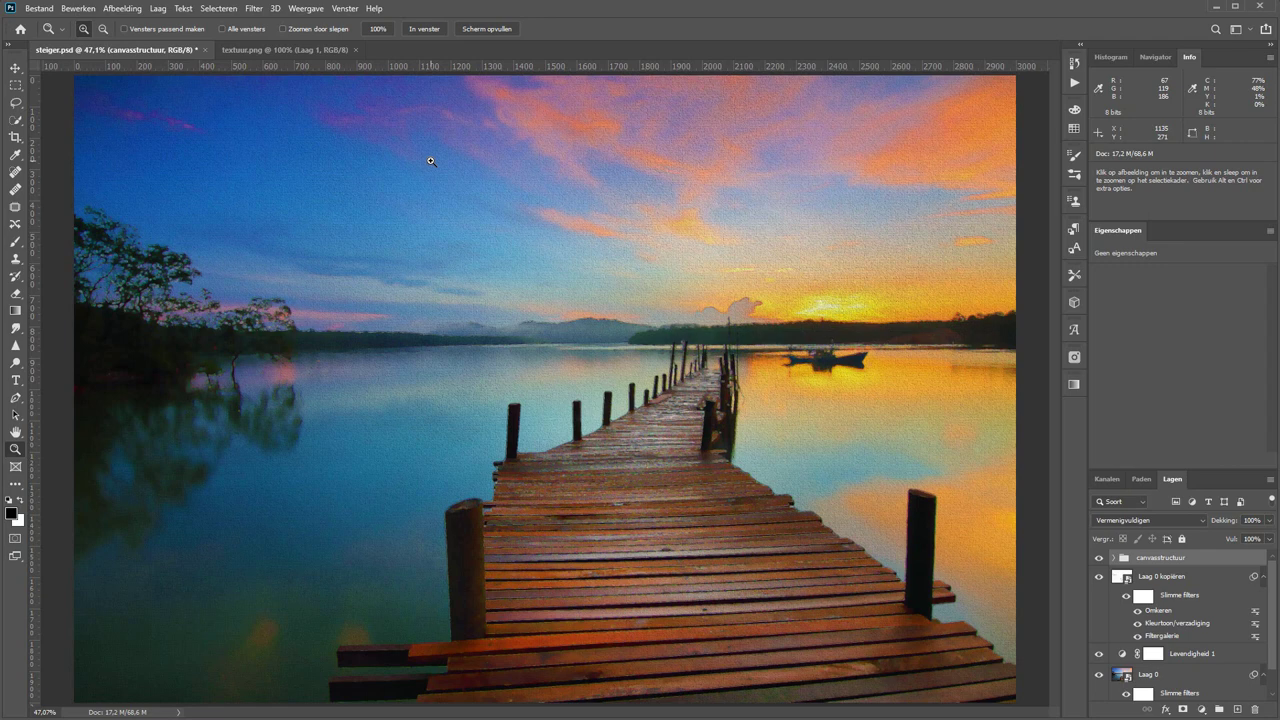
# Copy the brush-stroke Laag 1 from textuur.png into steiger.psd
pyautogui.hotkey('ctrl', 'Tab')
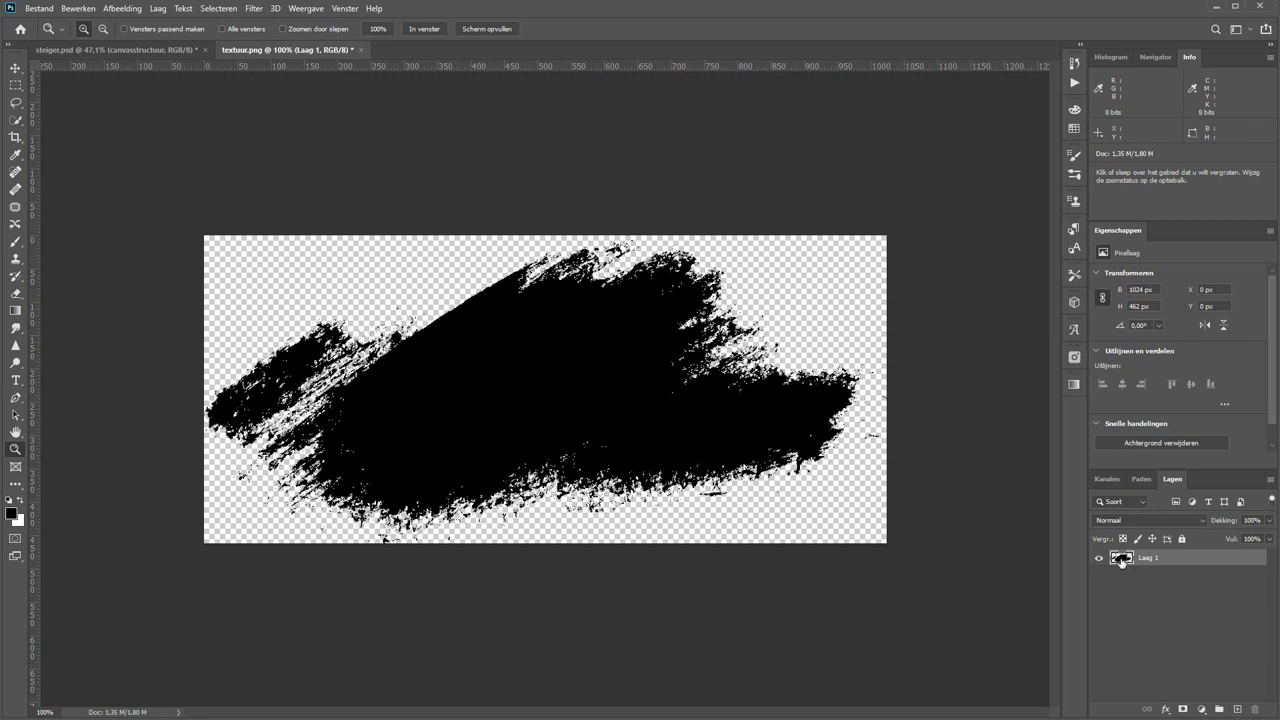
pyautogui.moveTo(1121, 561)
pyautogui.mouseDown()
pyautogui.moveTo(132, 48)
pyautogui.moveTo(576, 369)
pyautogui.mouseUp()
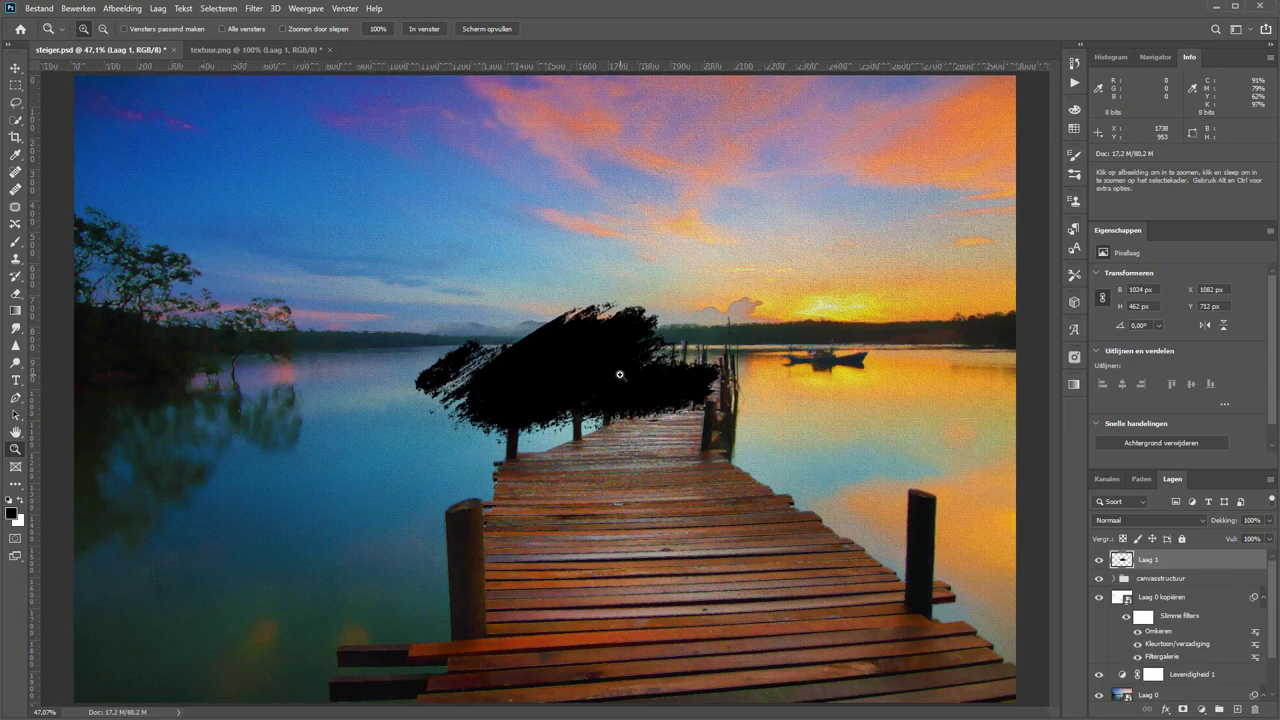
pyautogui.keyDown('alt'); pyautogui.click(614, 373); pyautogui.keyUp('alt')
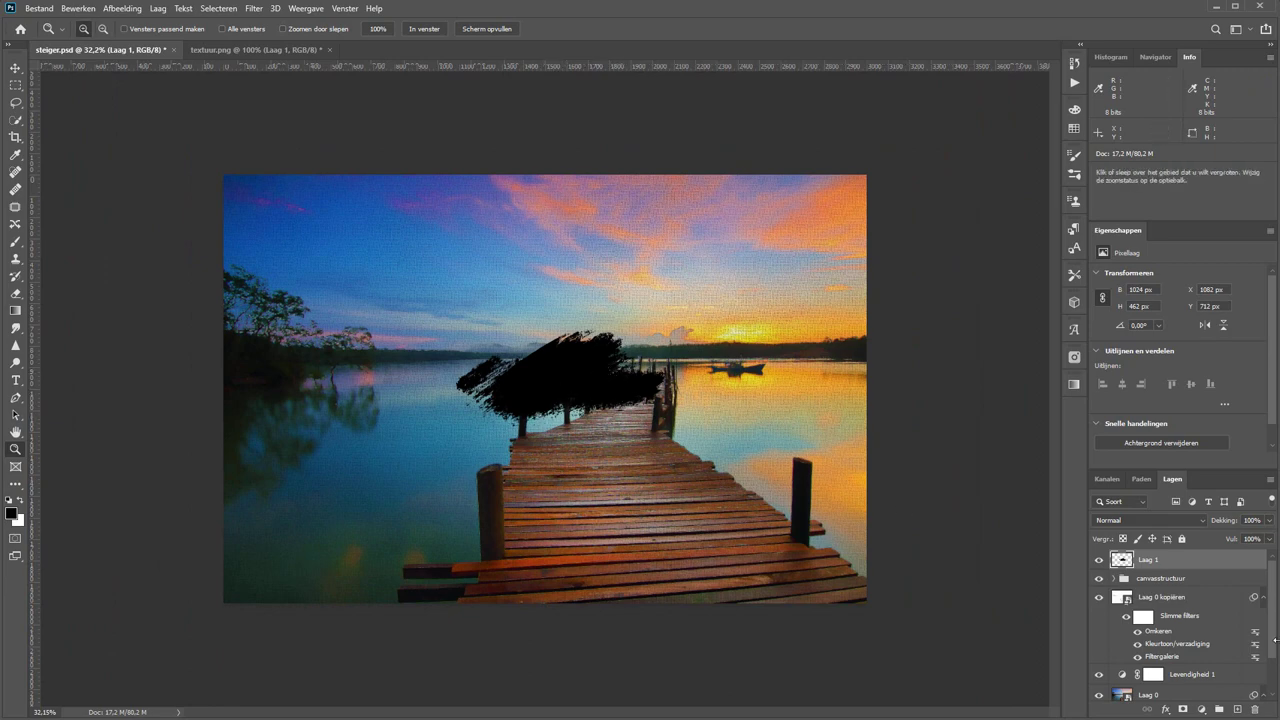
# Stretch the Laag 1 brush stroke to about 2978×1855 px and invert it to white
pyautogui.hotkey('ctrl', 't')
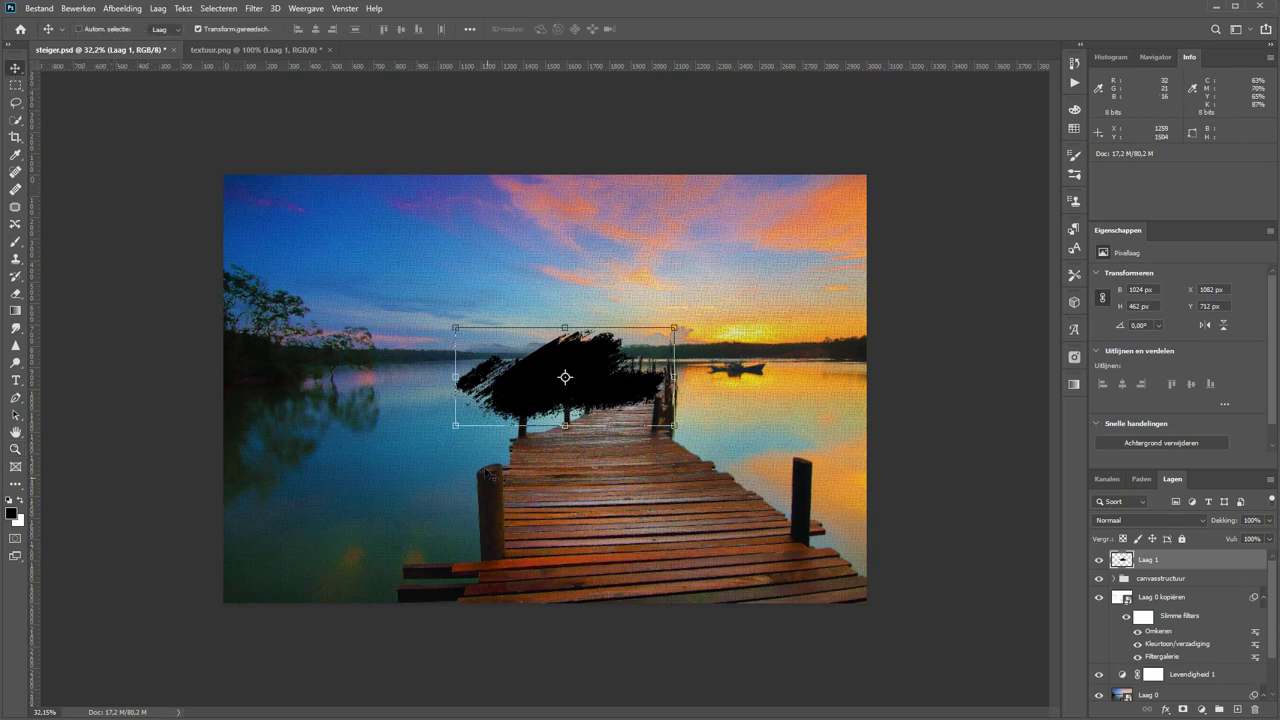
pyautogui.moveTo(457, 429); pyautogui.dragTo(215, 590)
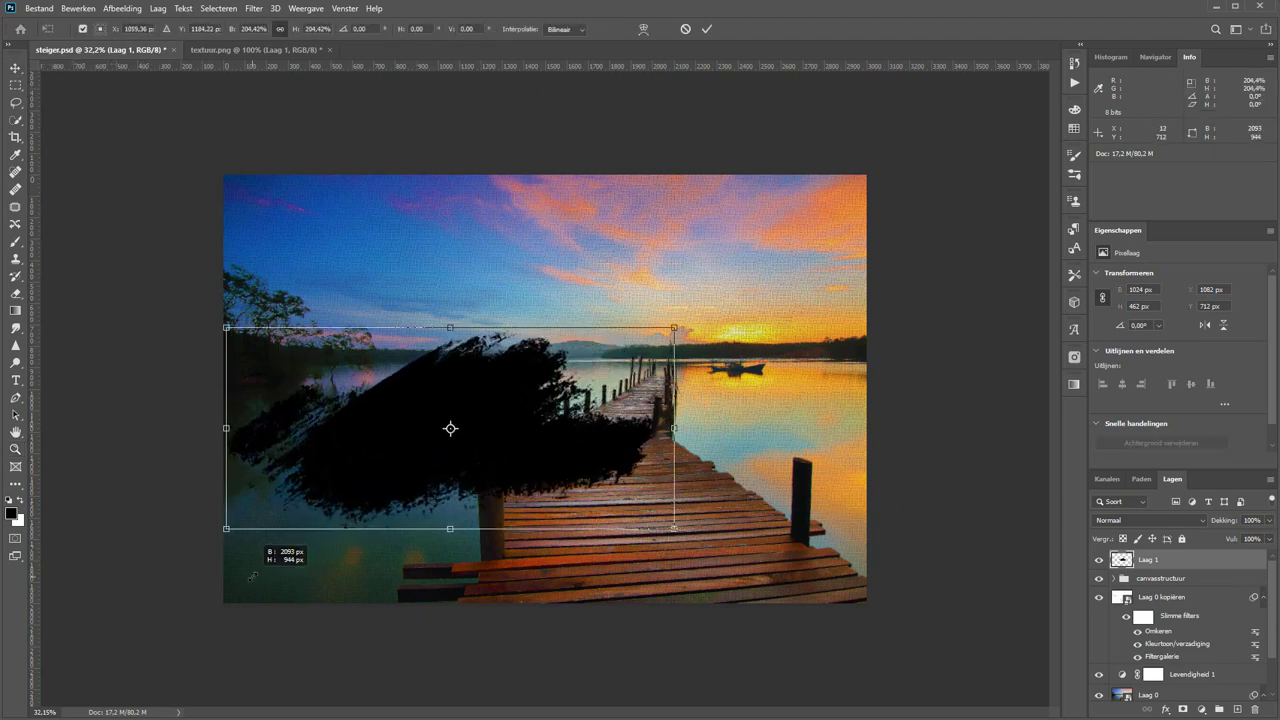
pyautogui.moveTo(680, 325)
pyautogui.mouseDown()
pyautogui.moveTo(838, 201)
pyautogui.moveTo(866, 243)
pyautogui.mouseUp()
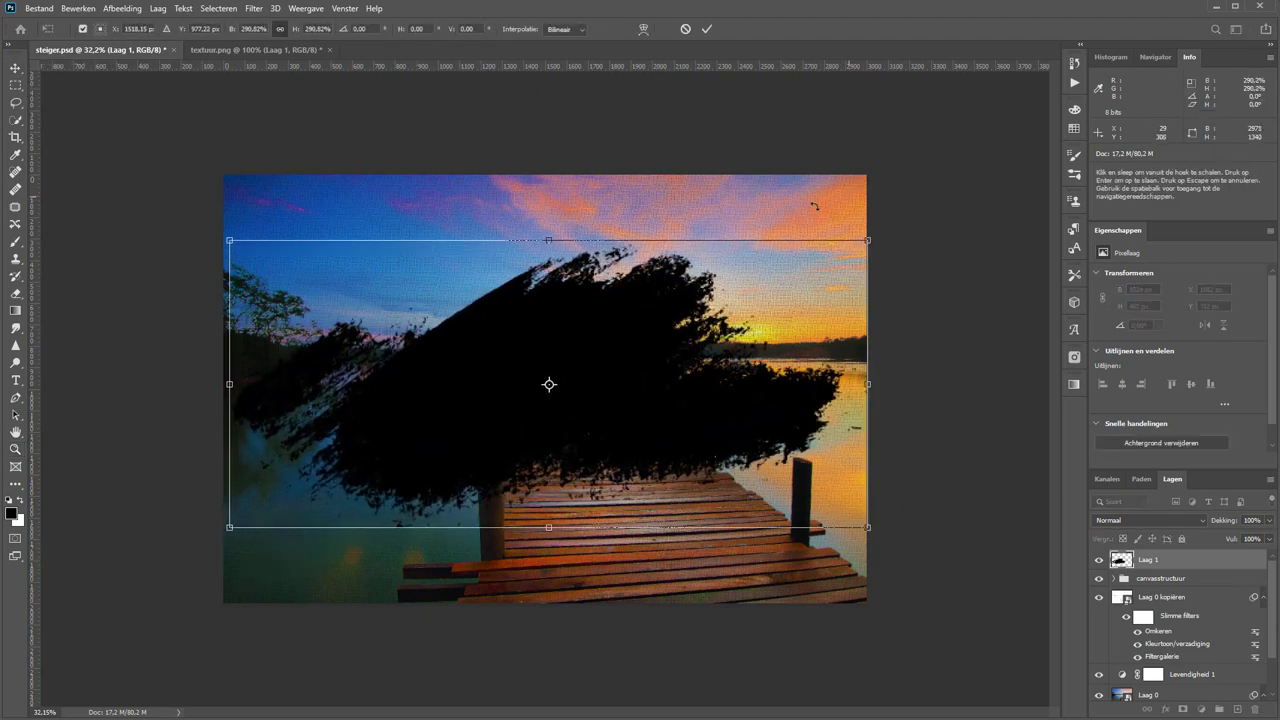
pyautogui.moveTo(548, 243); pyautogui.dragTo(541, 182)
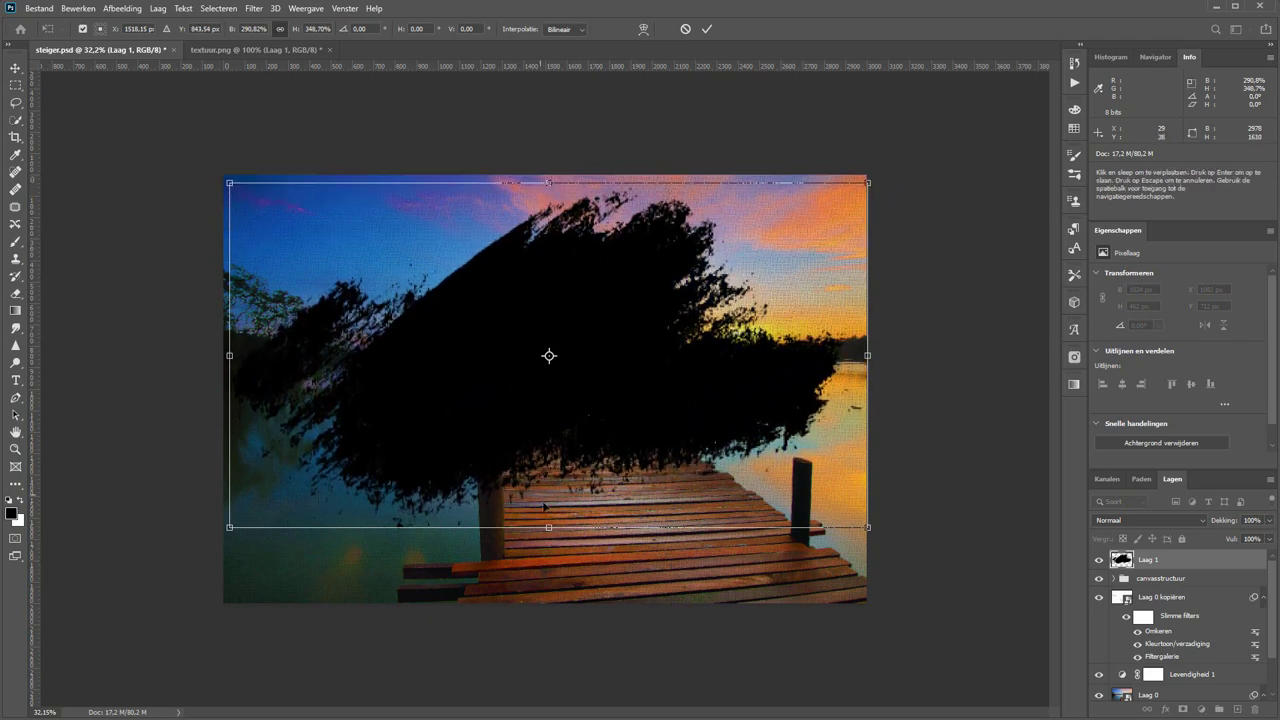
pyautogui.moveTo(548, 527); pyautogui.dragTo(548, 609)
pyautogui.moveTo(880, 630)
pyautogui.mouseDown()
pyautogui.moveTo(712, 567)
pyautogui.moveTo(720, 583)
pyautogui.mouseUp()
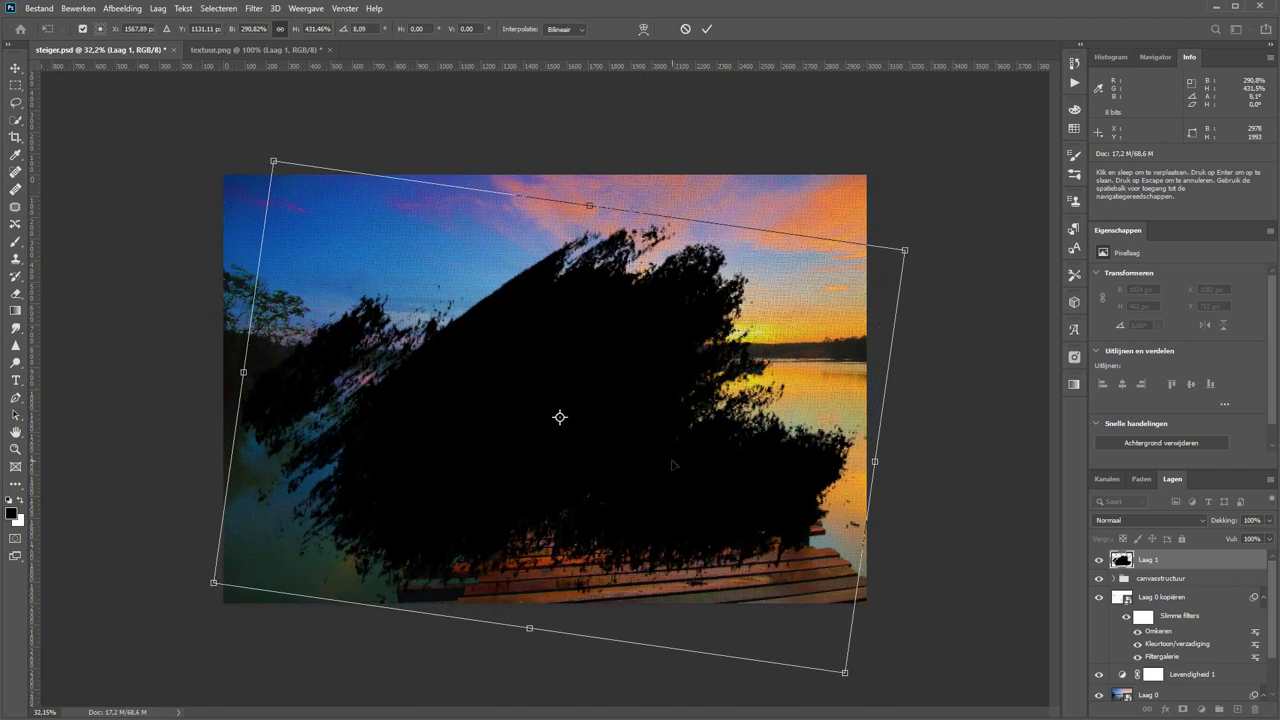
pyautogui.press('Escape')
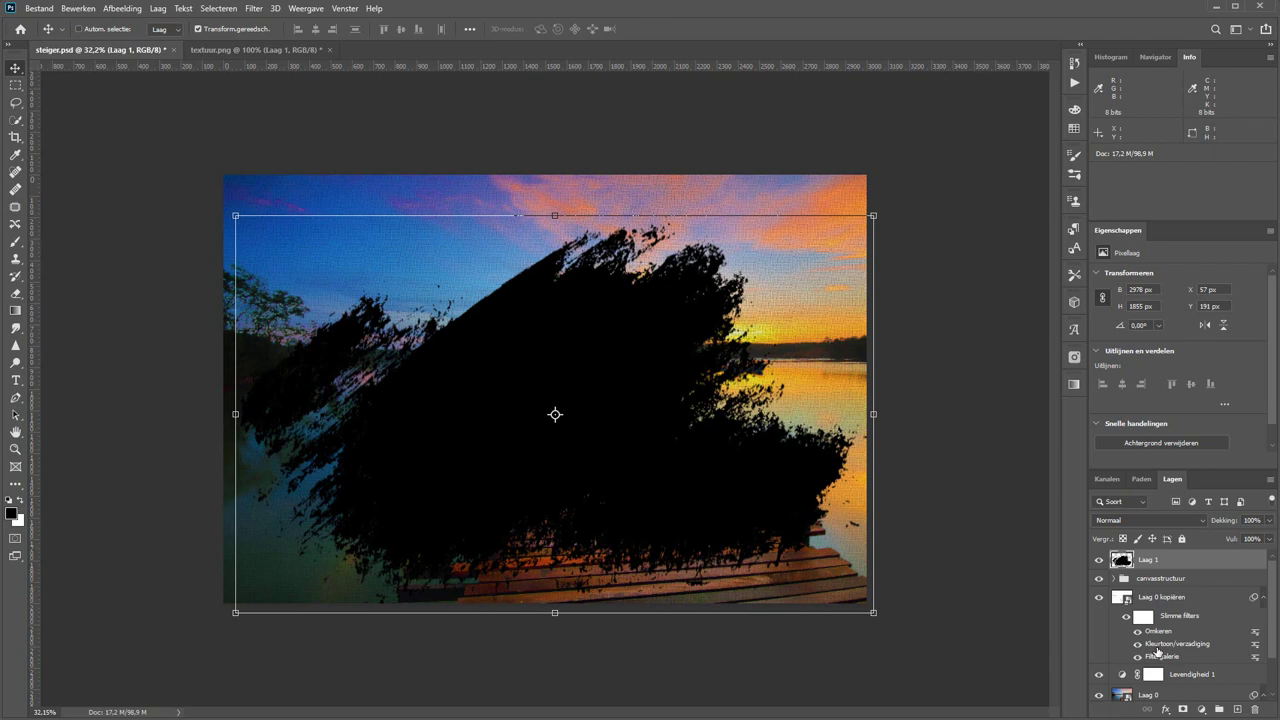
pyautogui.hotkey('ctrl', 'i')
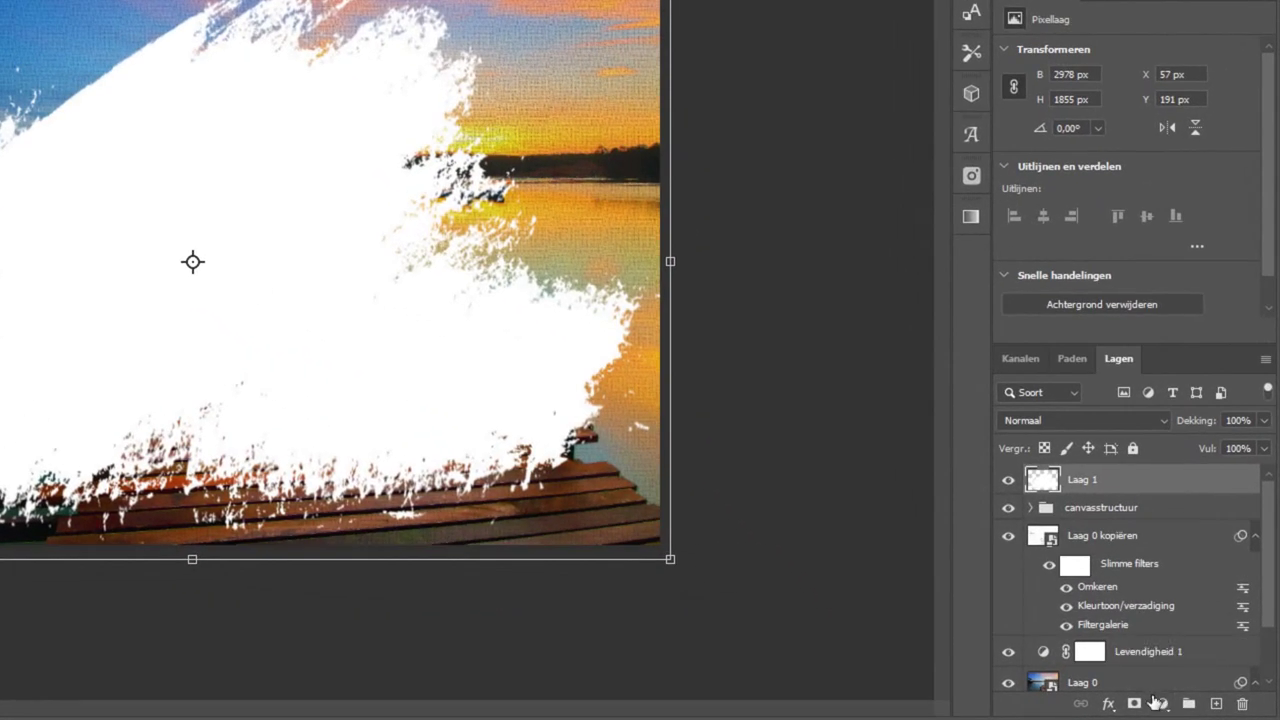
# Add a black Volle kleur fill layer beneath Laag 1 and merge the two layers
pyautogui.click(1162, 705)
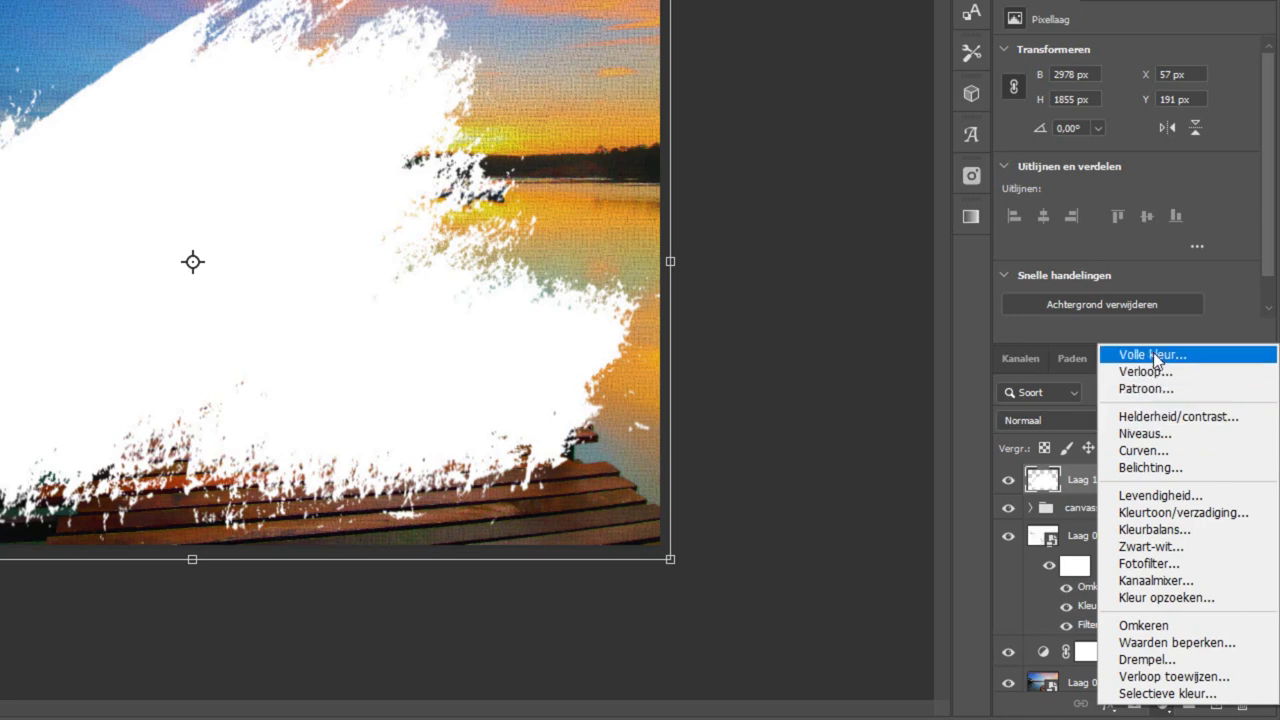
pyautogui.click(1143, 358)
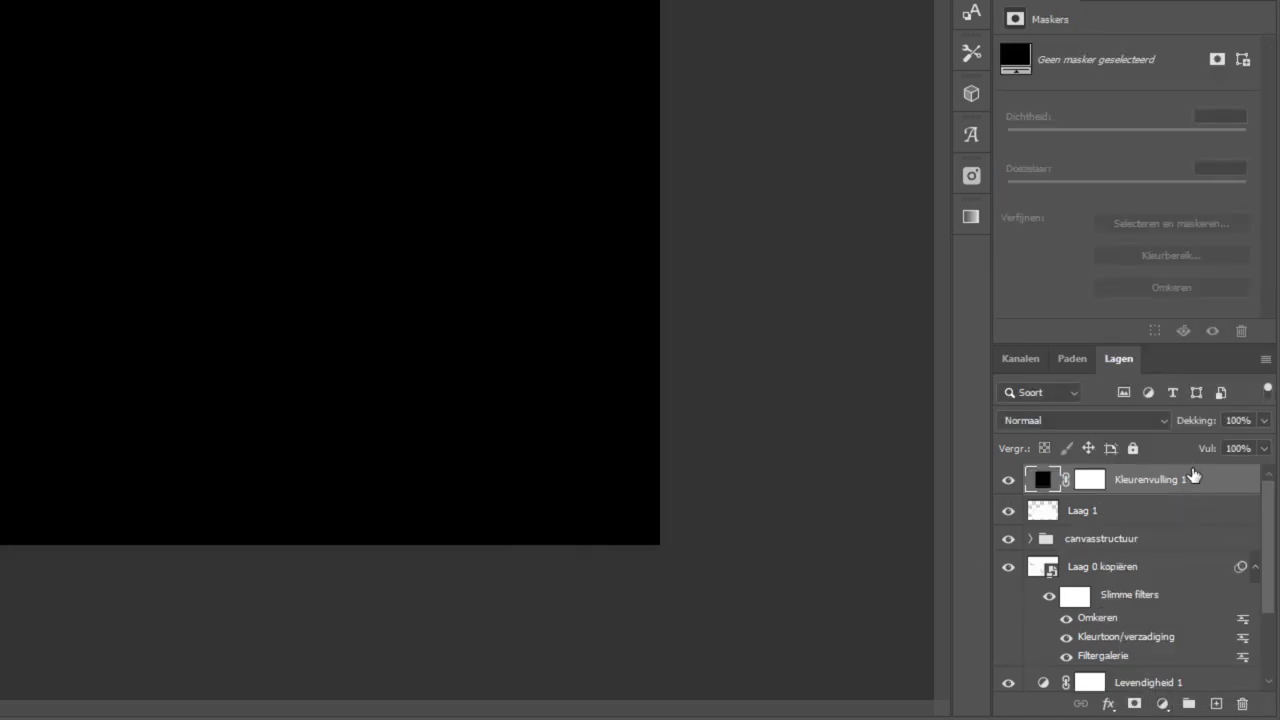
pyautogui.moveTo(1195, 479); pyautogui.dragTo(1199, 520)
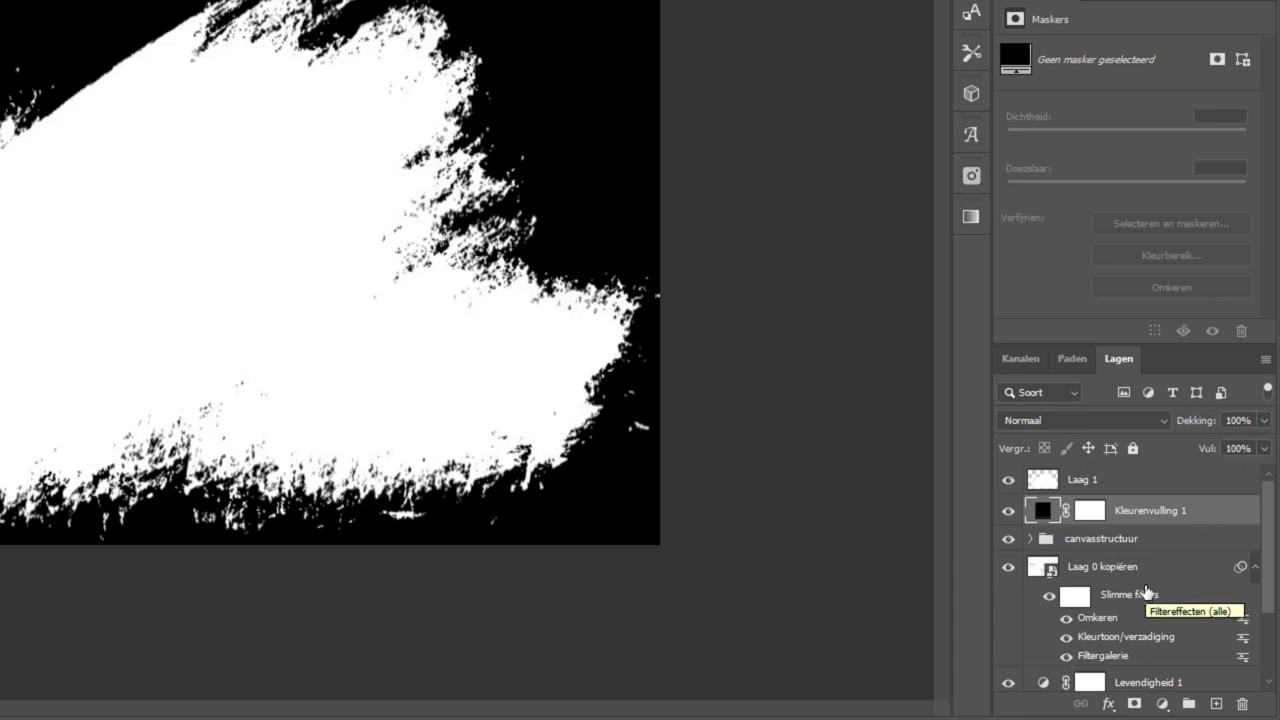
pyautogui.keyDown('shift'); pyautogui.click(1100, 482); pyautogui.keyUp('shift')
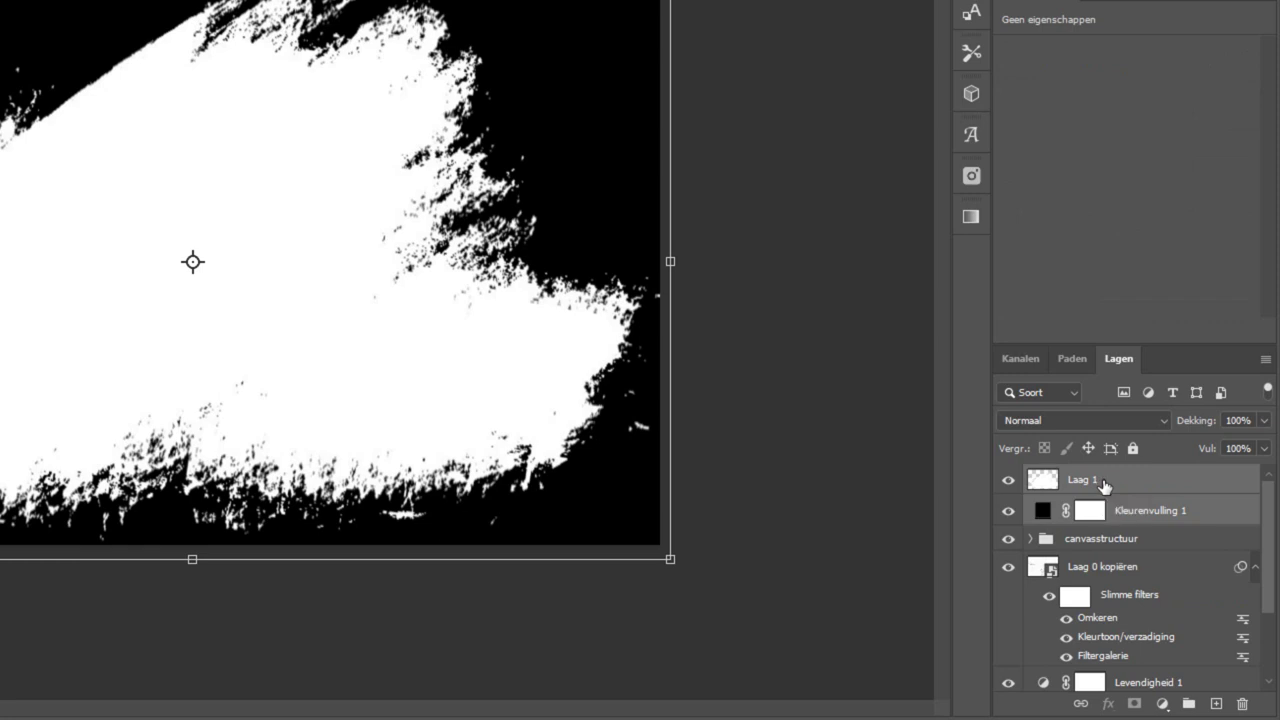
pyautogui.hotkey('ctrl', 'e')
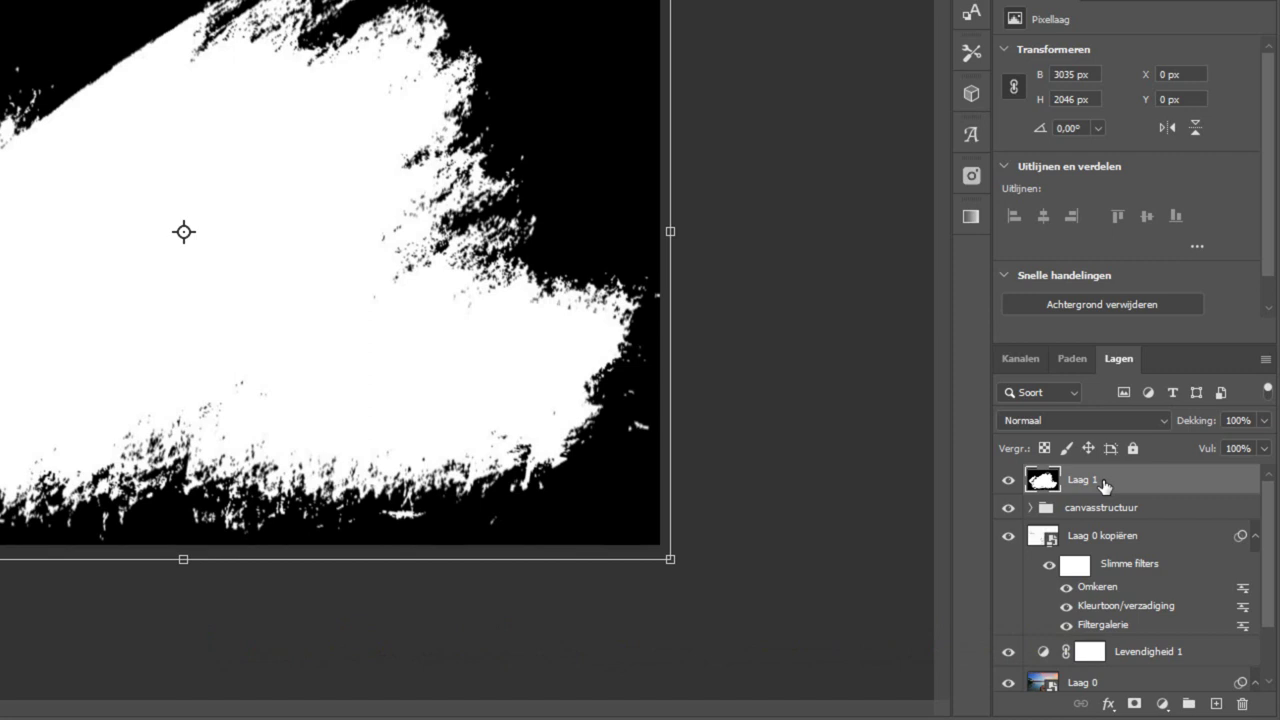
# Load the RGB channel luminosity from Kanalen as a selection, then return to Lagen
pyautogui.click(1015, 358)
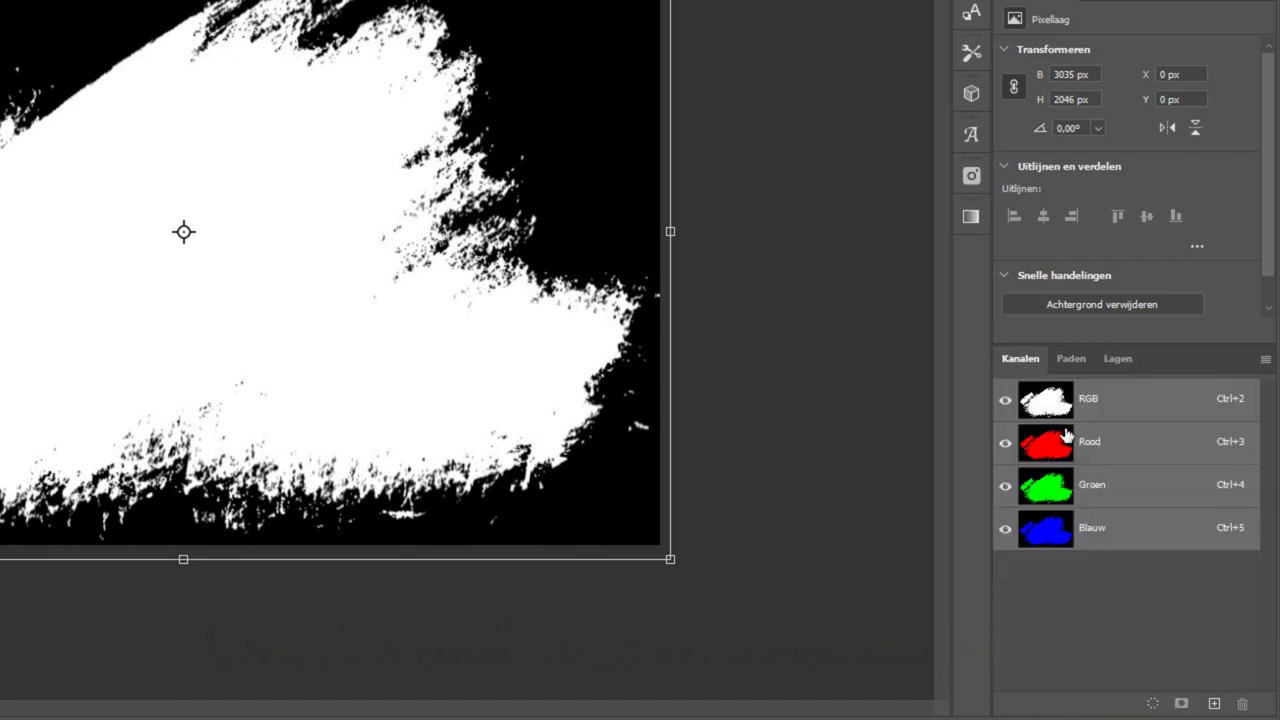
pyautogui.keyDown('ctrl'); pyautogui.click(1046, 405); pyautogui.keyUp('ctrl')
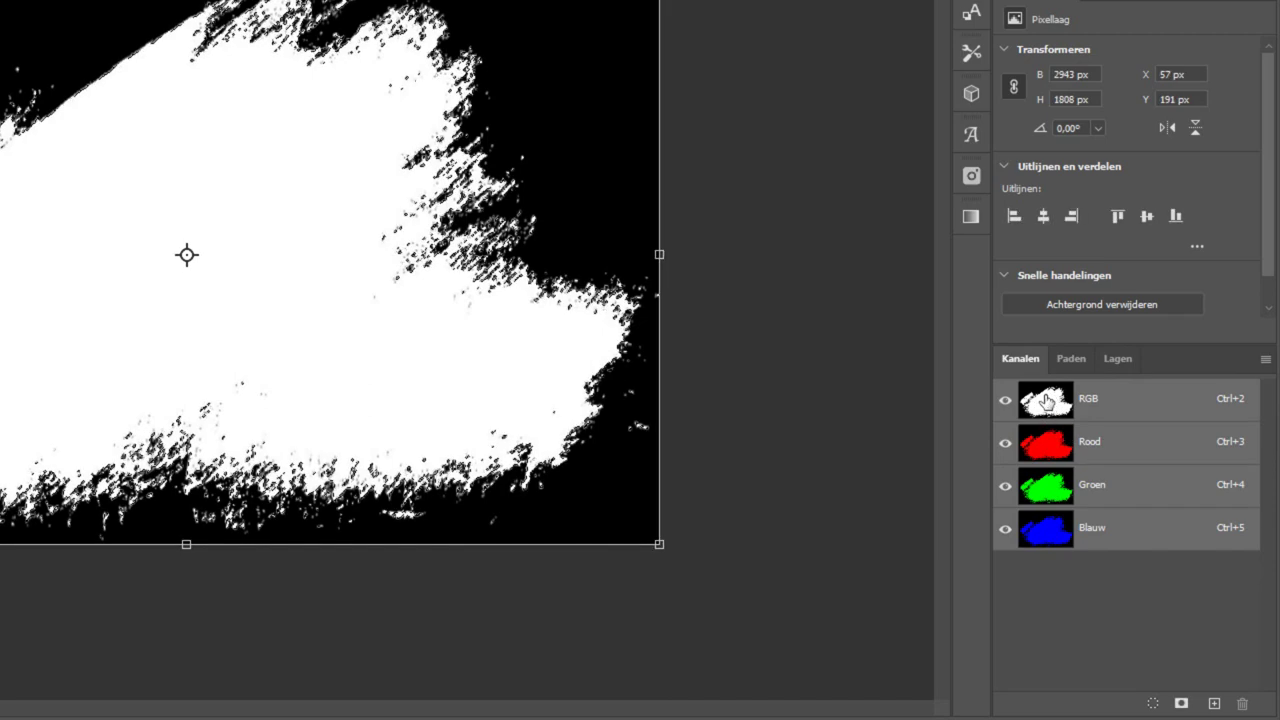
pyautogui.click(1113, 357)
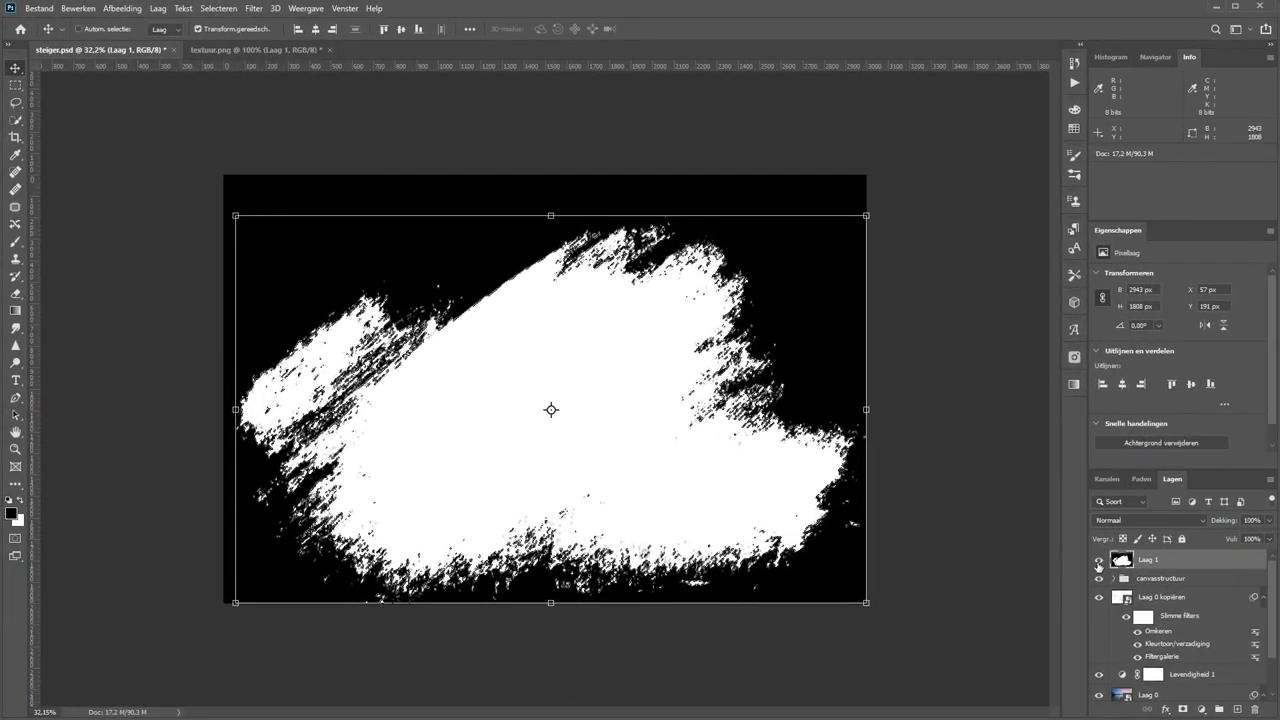
# Hide Laag 1, mask Laag 0 with the stroke selection, and copy the mask to Laag 0 kopiëren
pyautogui.click(1099, 561)
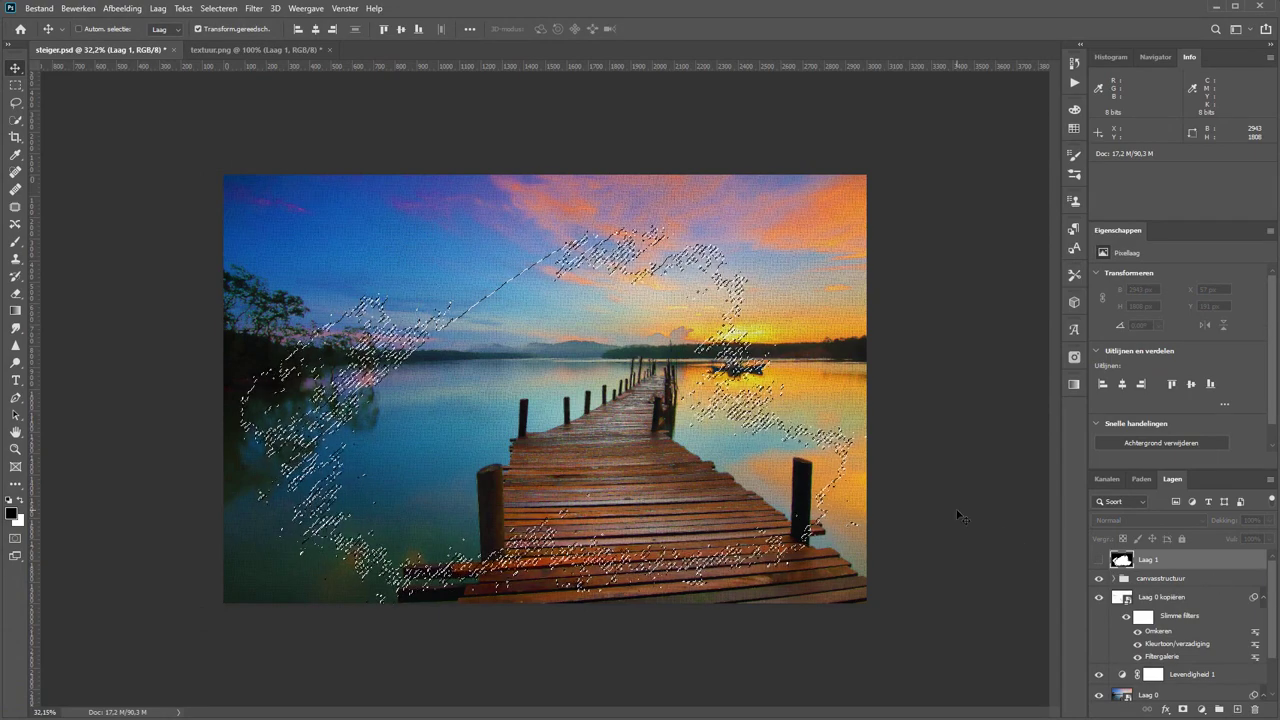
pyautogui.scroll(-2, 1167, 650)
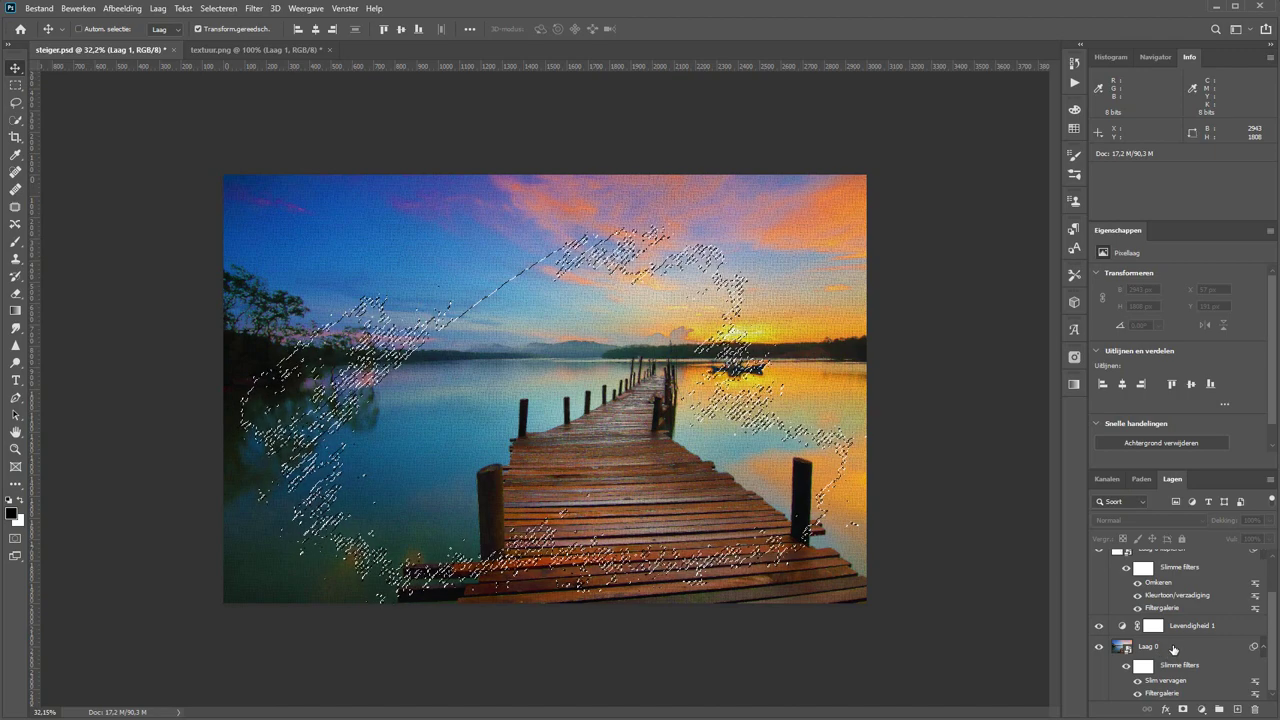
pyautogui.click(1173, 649)
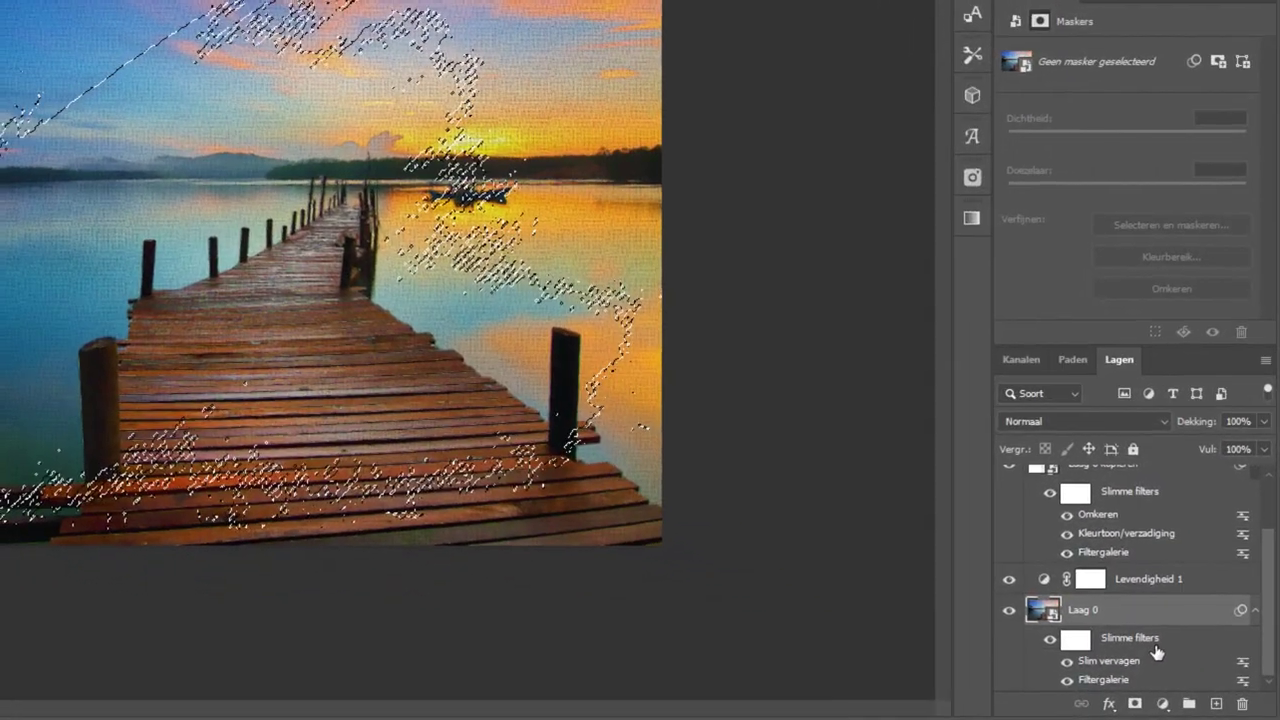
pyautogui.click(1135, 705)
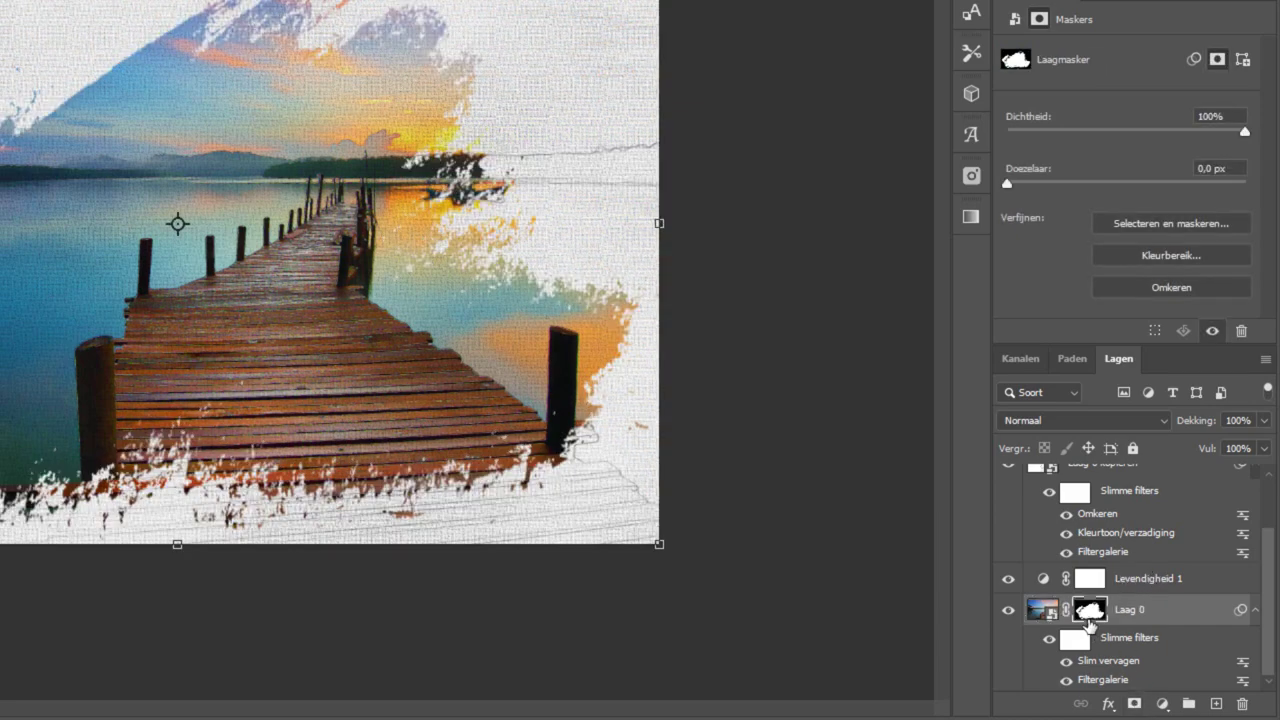
pyautogui.moveTo(1092, 616); pyautogui.dragTo(1107, 513)
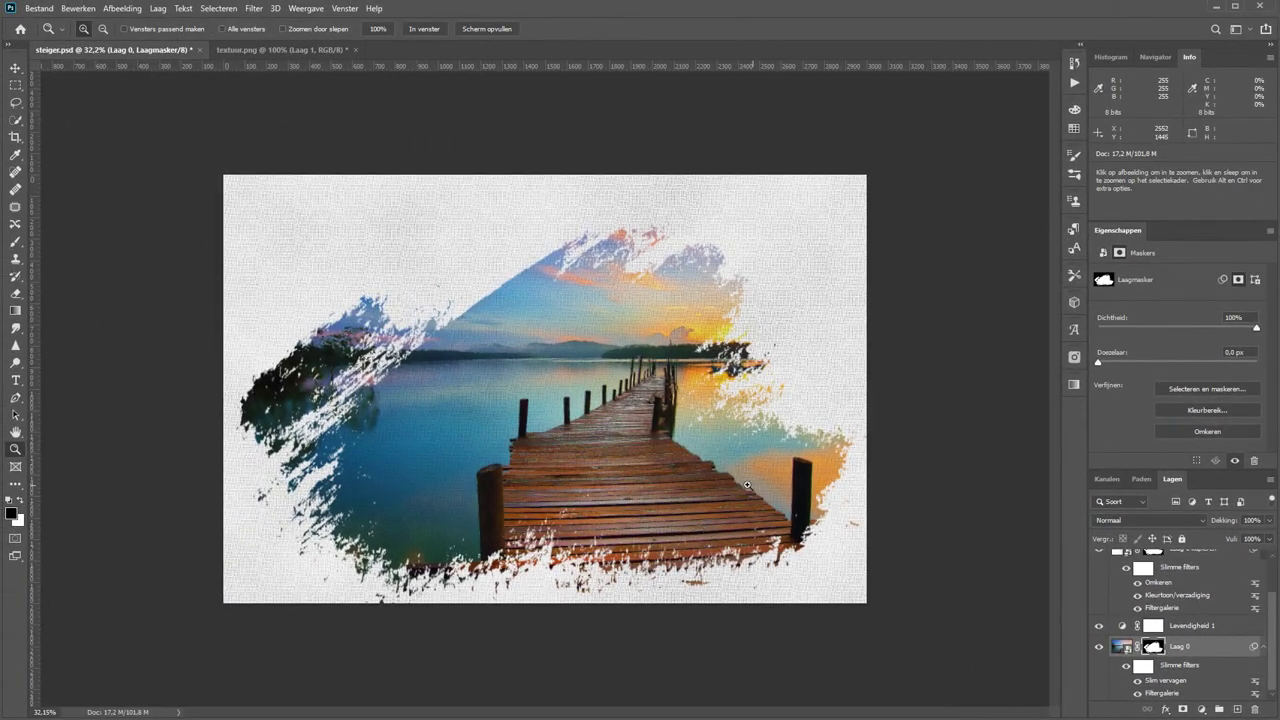
pyautogui.moveTo(746, 485); pyautogui.dragTo(900, 588)
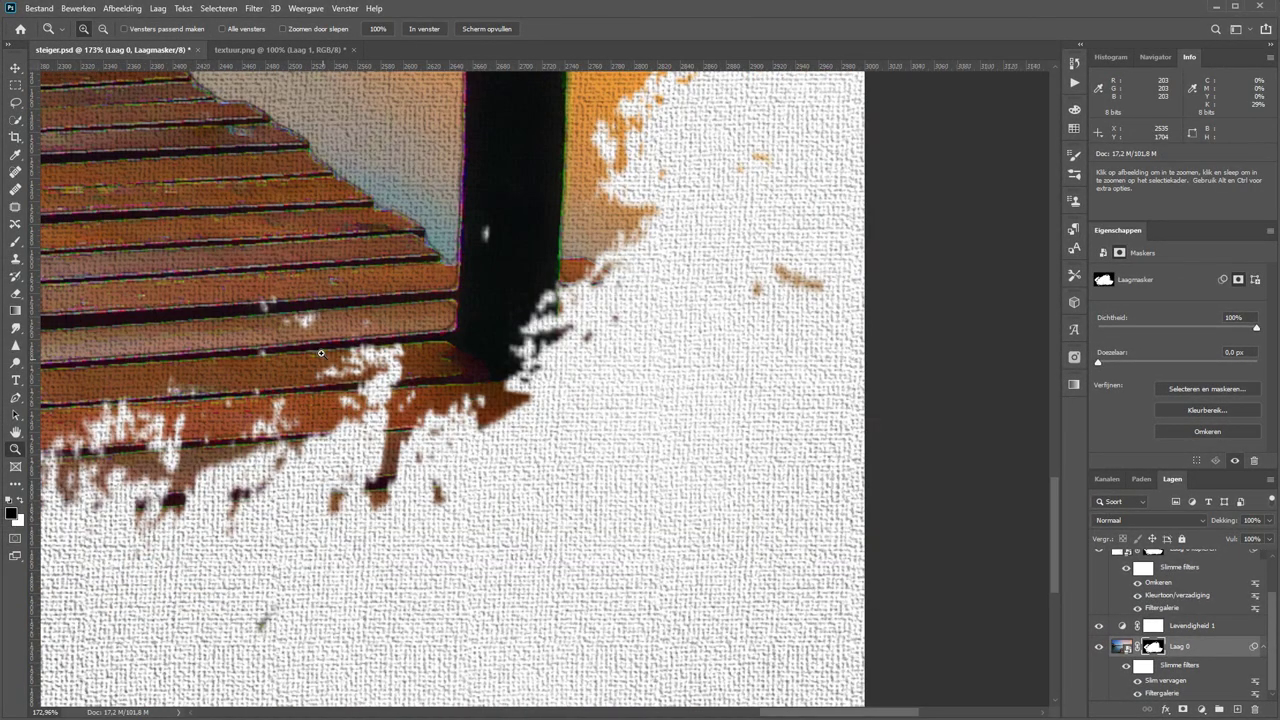
pyautogui.hotkey('ctrl', '0')
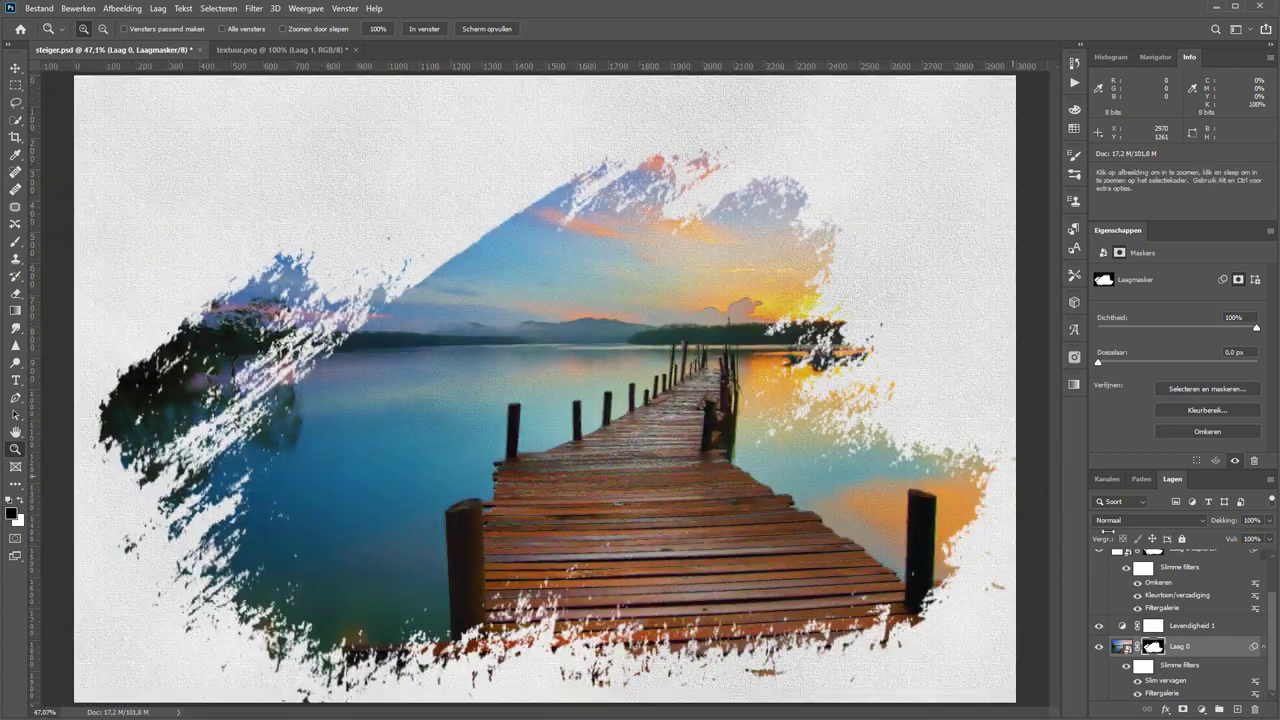
pyautogui.scroll(2, 1178, 600)
# Add a Curven 1 adjustment layer above the canvasstructuur group and bend it into an S-curve
pyautogui.click(1180, 580)
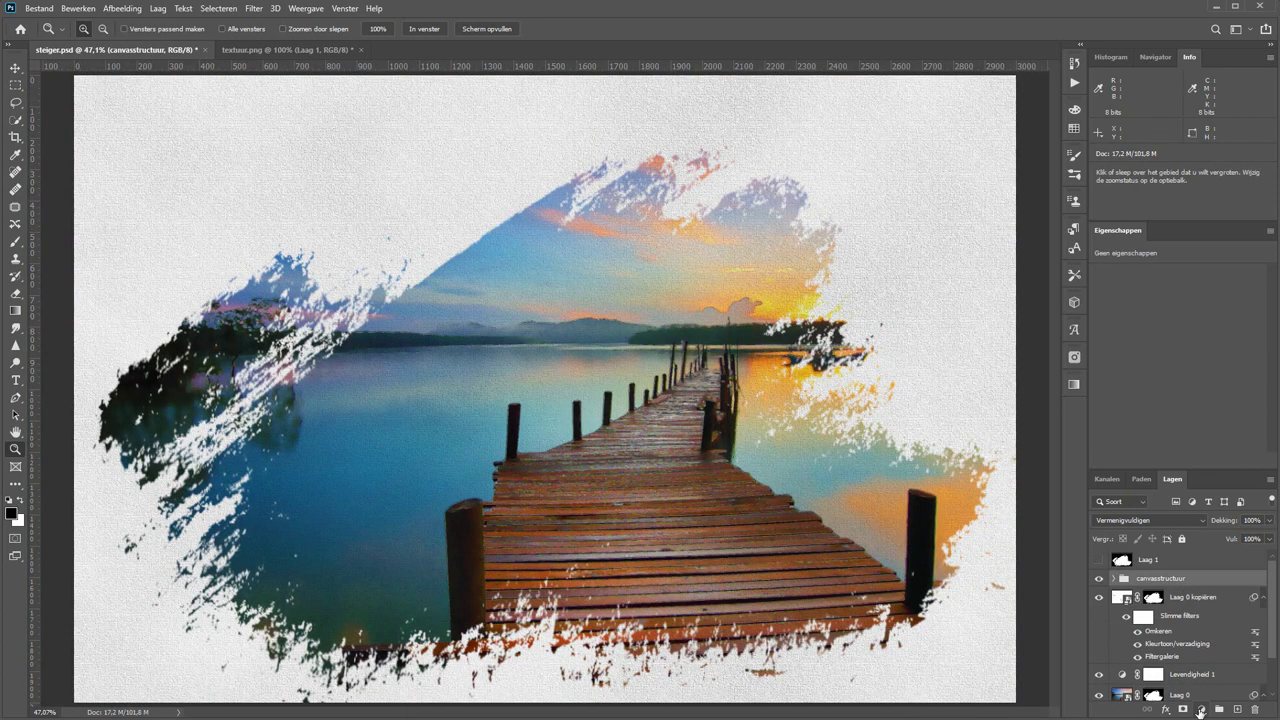
pyautogui.click(1200, 710)
pyautogui.click(1205, 539)
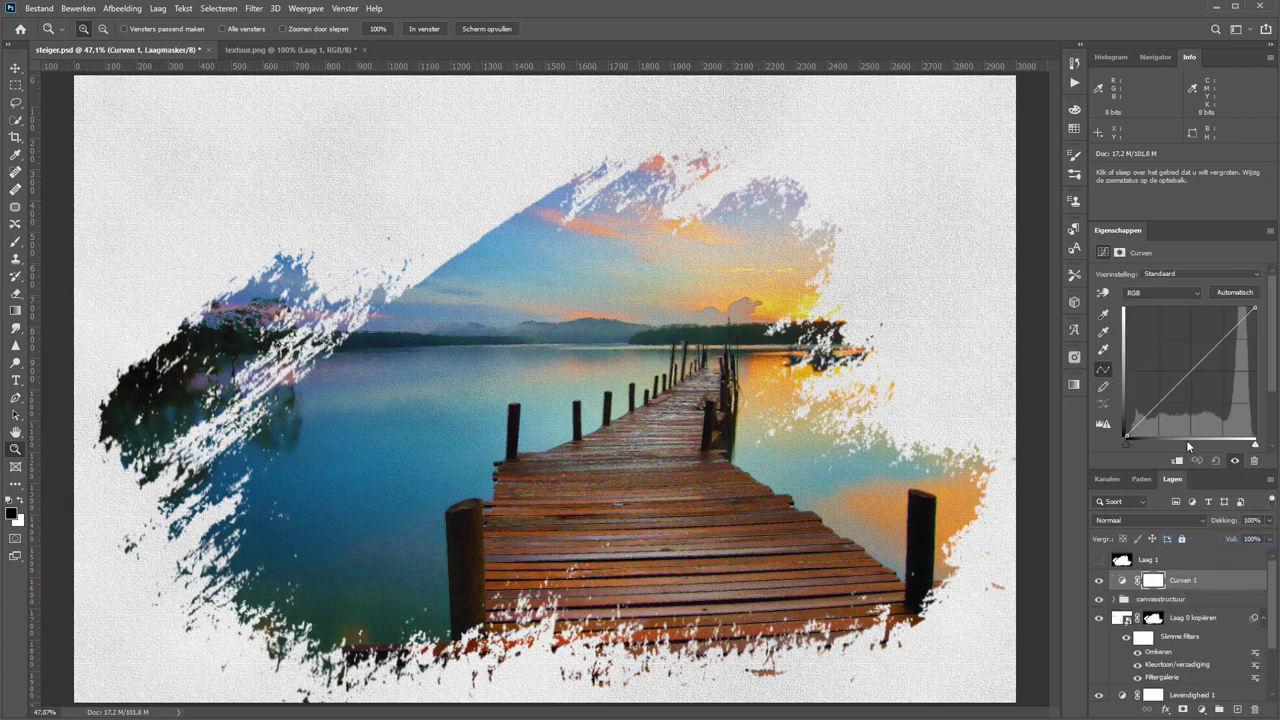
pyautogui.moveTo(1184, 379); pyautogui.dragTo(1211, 347)
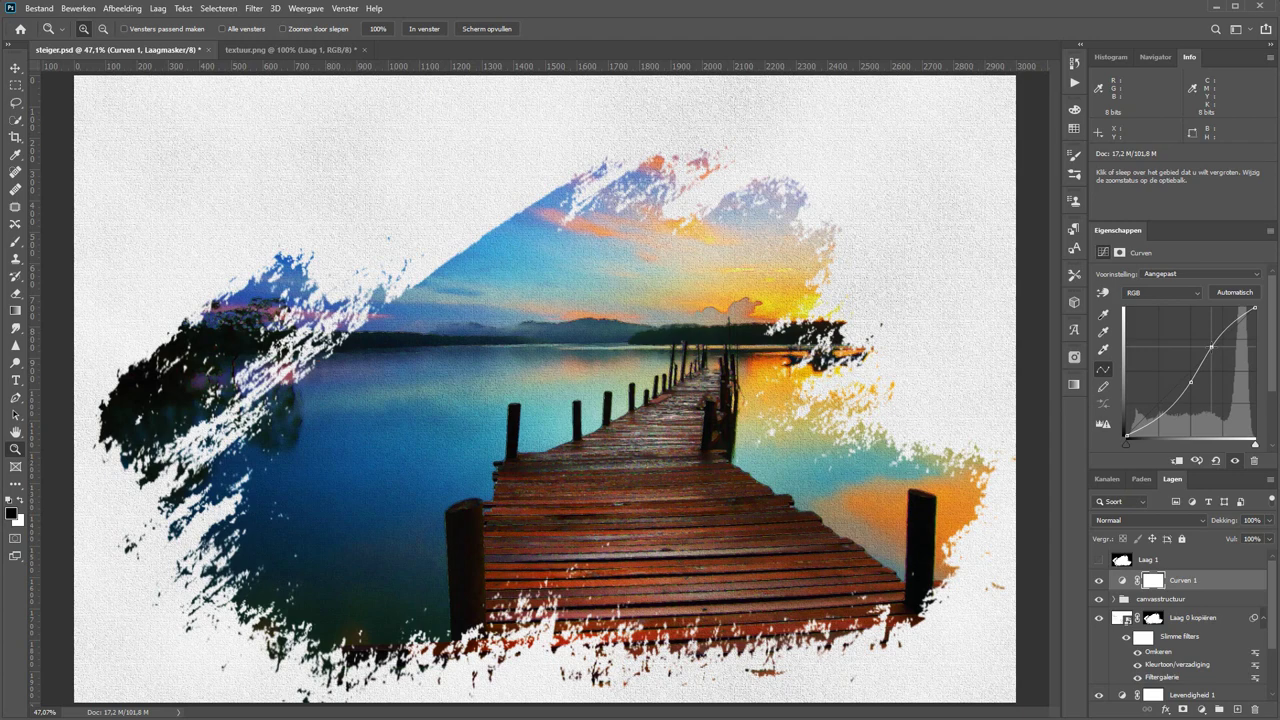